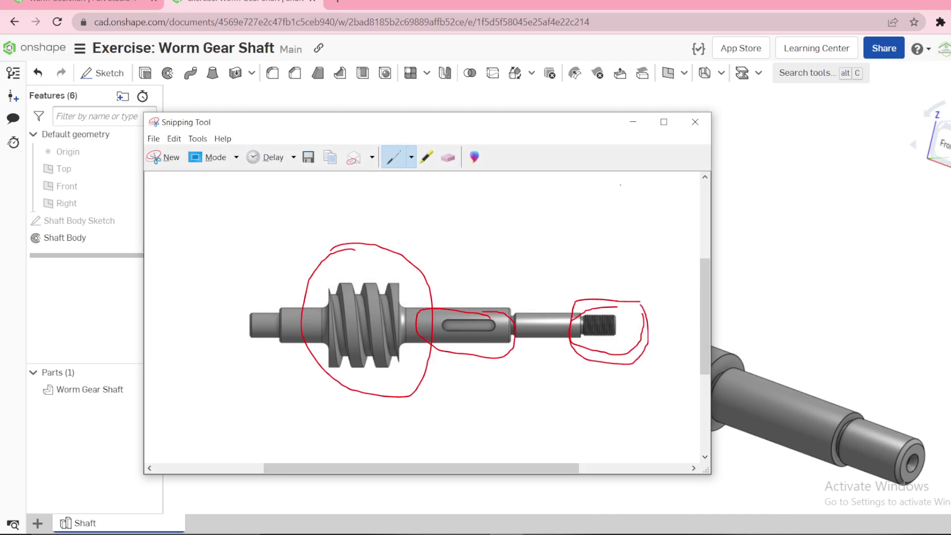
Open the Shaft Body Sketch, examine its profile and dimensions along the whole shaft, and close it without changes
{"action": "left_click", "coordinate": [632, 122]}
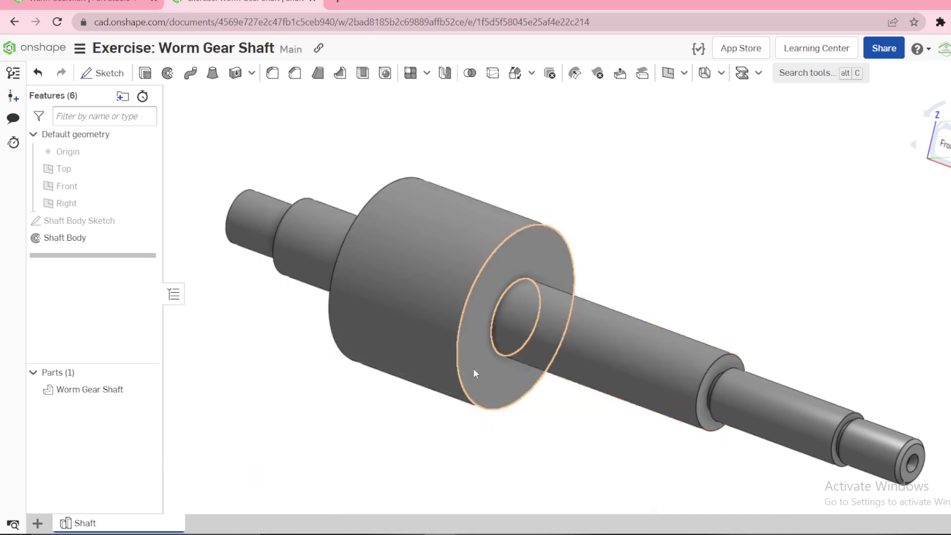
{"action": "scroll", "coordinate": [626, 388], "scroll_direction": "down", "scroll_amount": 3}
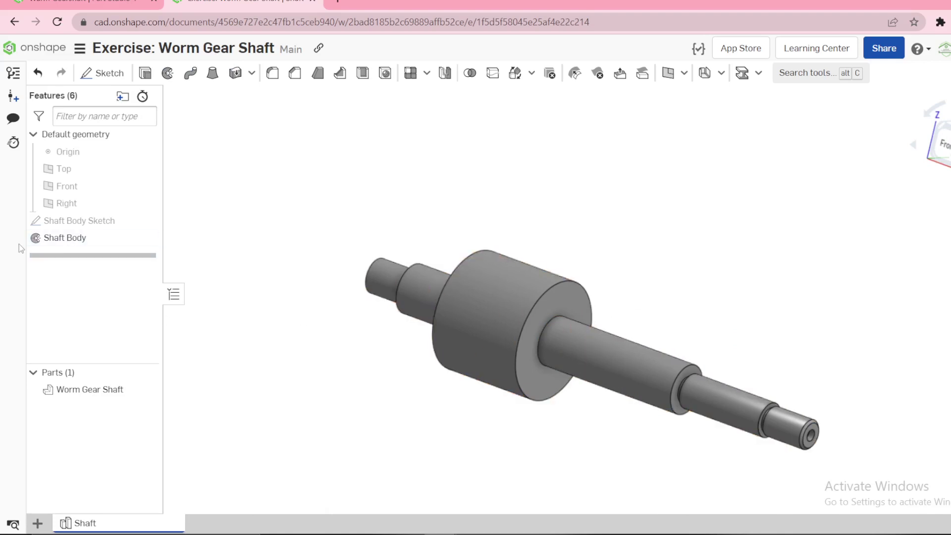
{"action": "right_click", "coordinate": [95, 221]}
{"action": "left_click", "coordinate": [117, 258]}
{"action": "key", "text": "n"}
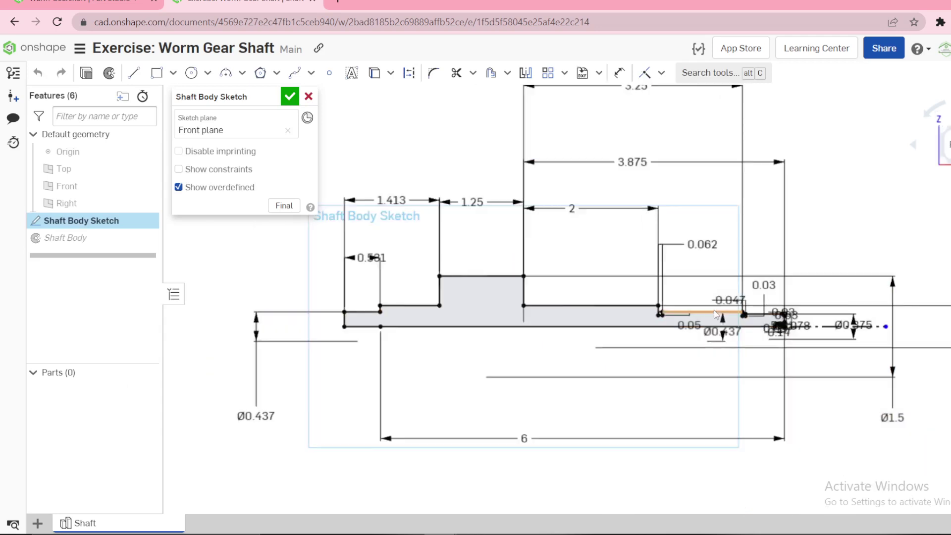
{"action": "scroll", "coordinate": [670, 278], "scroll_direction": "up", "scroll_amount": 10}
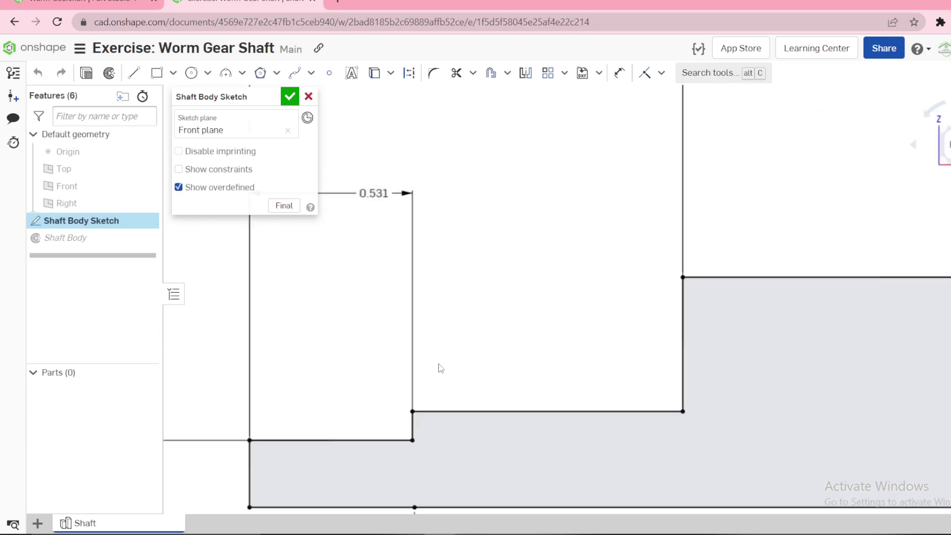
{"action": "scroll", "coordinate": [501, 381], "scroll_direction": "down", "scroll_amount": 12}
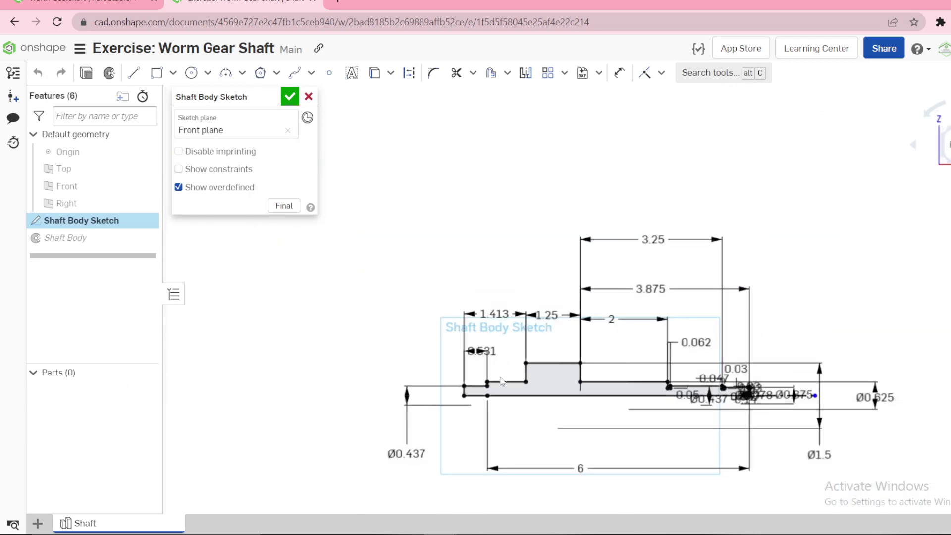
{"action": "scroll", "coordinate": [718, 385], "scroll_direction": "up", "scroll_amount": 10}
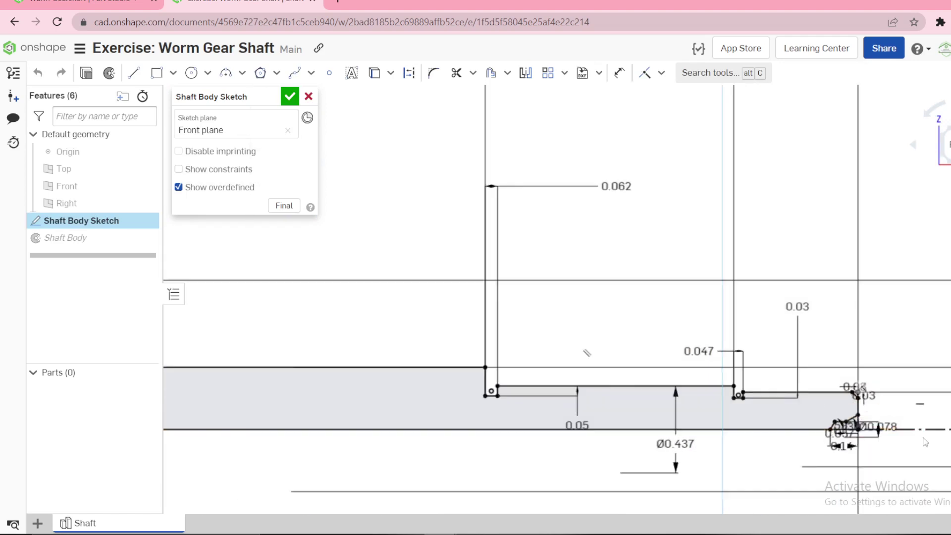
{"action": "scroll", "coordinate": [925, 442], "scroll_direction": "up", "scroll_amount": 7}
{"action": "scroll", "coordinate": [760, 344], "scroll_direction": "down", "scroll_amount": 2}
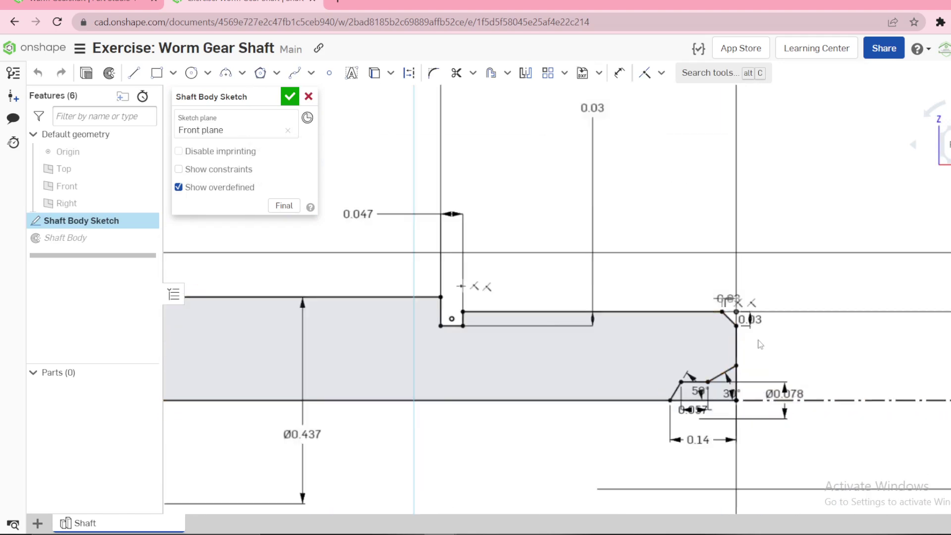
{"action": "scroll", "coordinate": [760, 344], "scroll_direction": "down", "scroll_amount": 10}
{"action": "scroll", "coordinate": [738, 316], "scroll_direction": "up", "scroll_amount": 4}
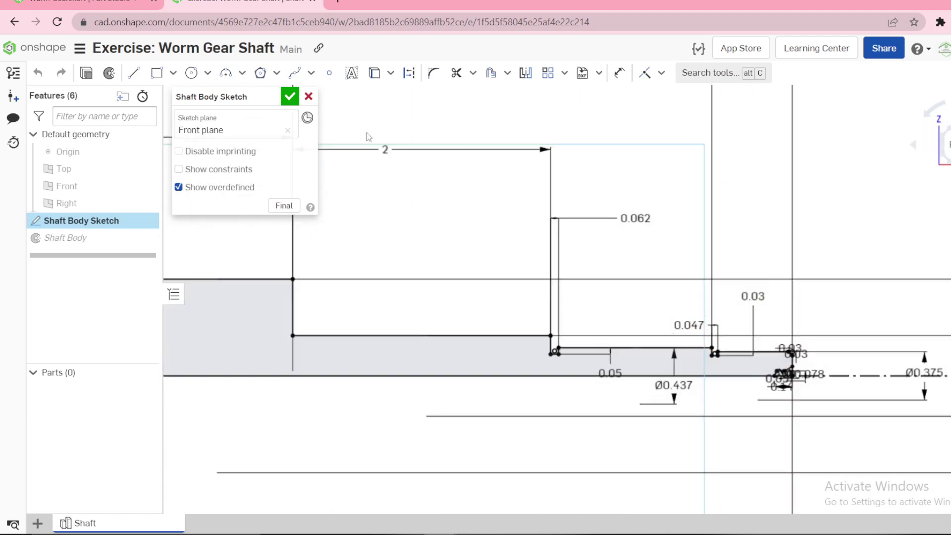
{"action": "left_click", "coordinate": [309, 98]}
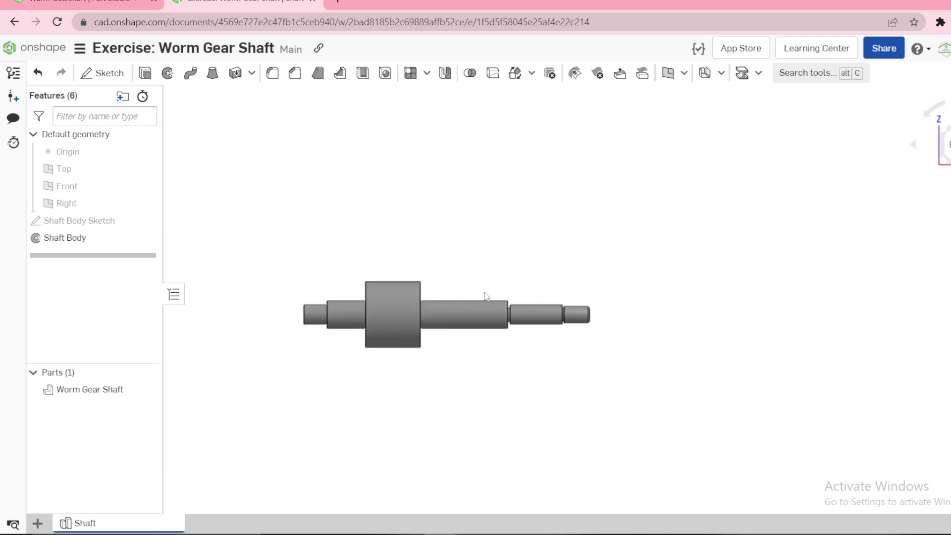
{"action": "right_click_drag", "start_coordinate": [502, 267], "coordinate": [474, 283]}
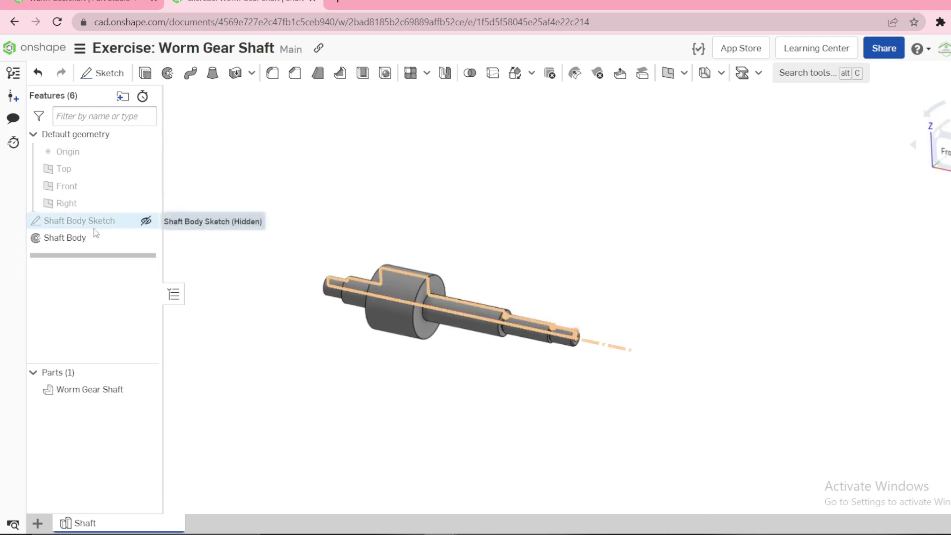
{"action": "right_click", "coordinate": [114, 228]}
{"action": "left_click", "coordinate": [139, 257]}
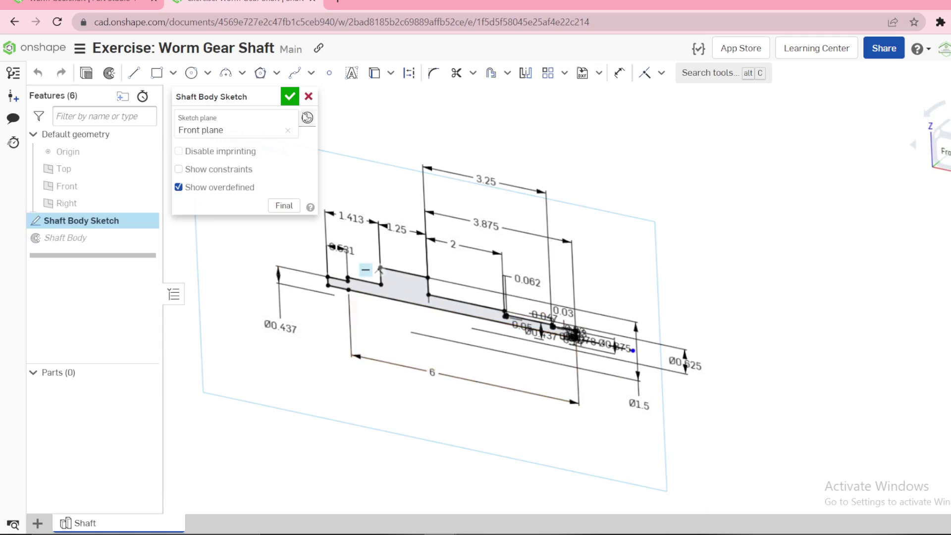
{"action": "left_click", "coordinate": [304, 99]}
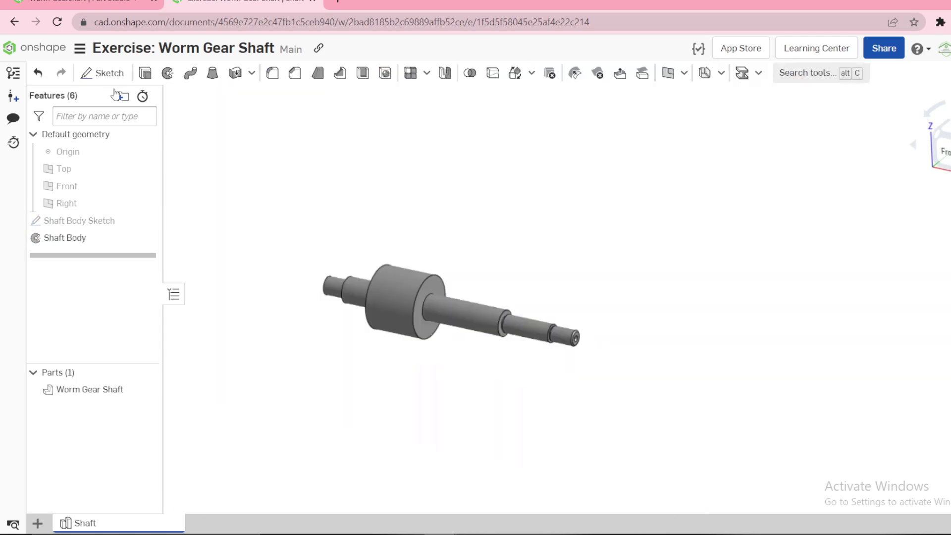
Check the workspace units, keeping inch as the default length unit
{"action": "left_click", "coordinate": [80, 48]}
{"action": "left_click", "coordinate": [141, 157]}
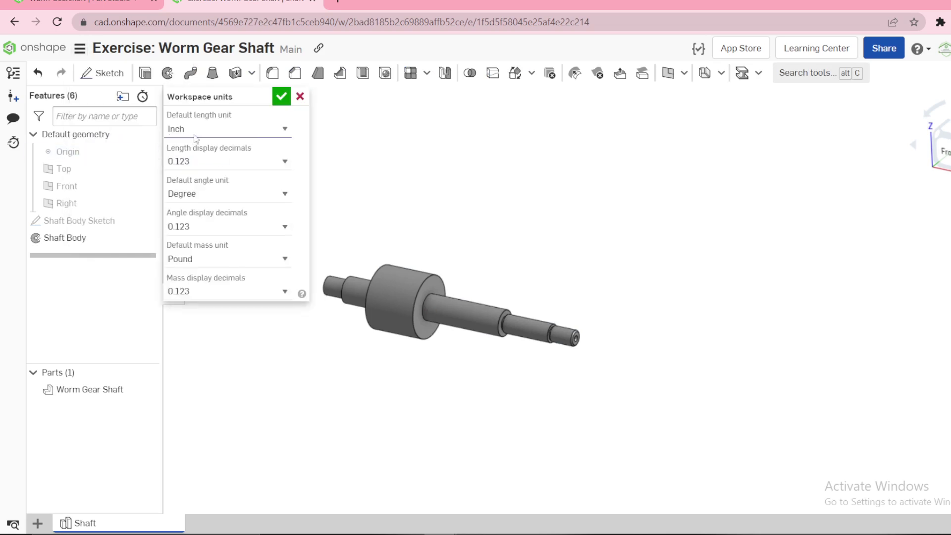
{"action": "left_click", "coordinate": [282, 97]}
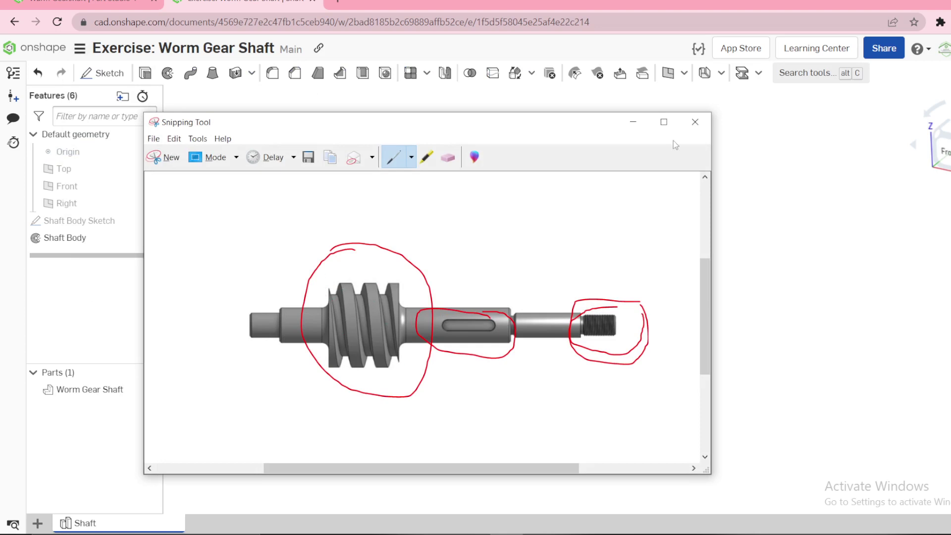
Create an offset surface with 0 in offset from the outer cylindrical face of the shaft's largest section
{"action": "left_click", "coordinate": [632, 123]}
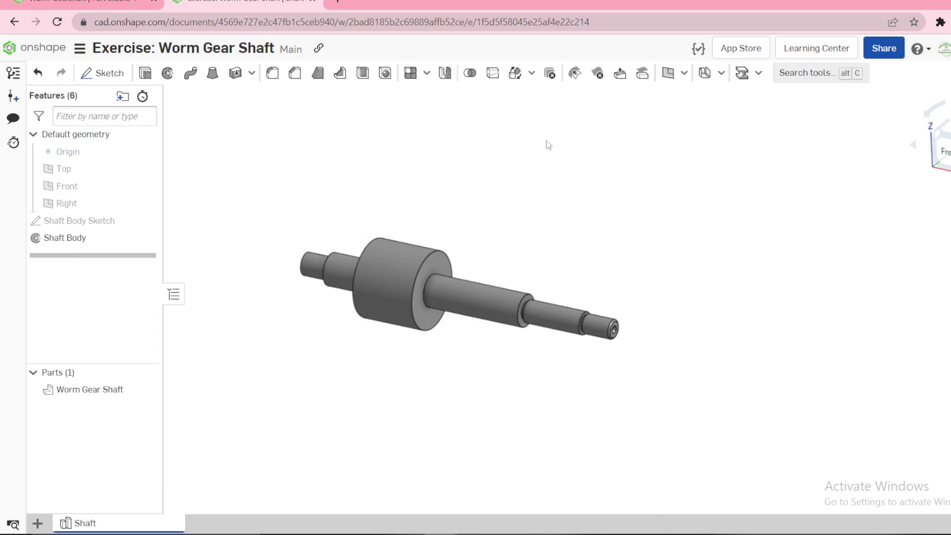
{"action": "scroll", "coordinate": [403, 237], "scroll_direction": "up", "scroll_amount": 2}
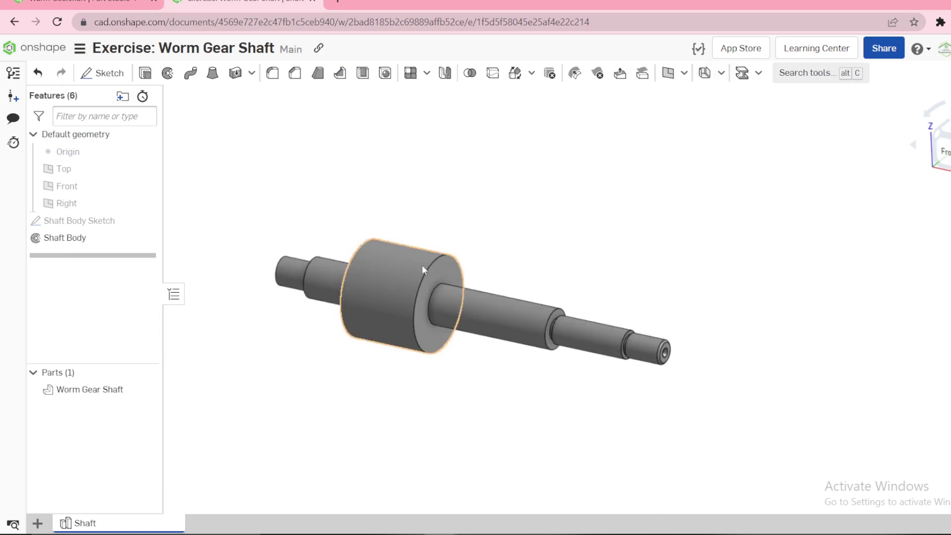
{"action": "left_click", "coordinate": [395, 275]}
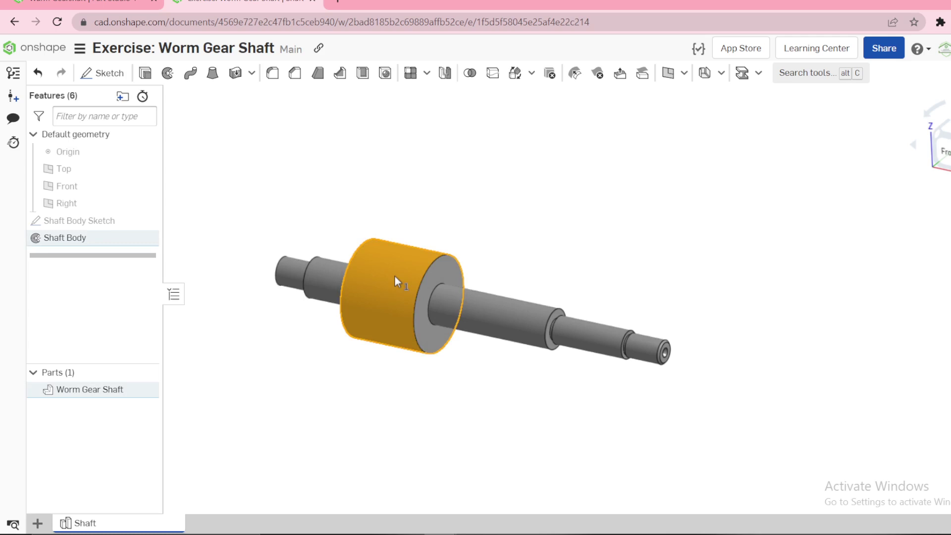
{"action": "left_click", "coordinate": [454, 189]}
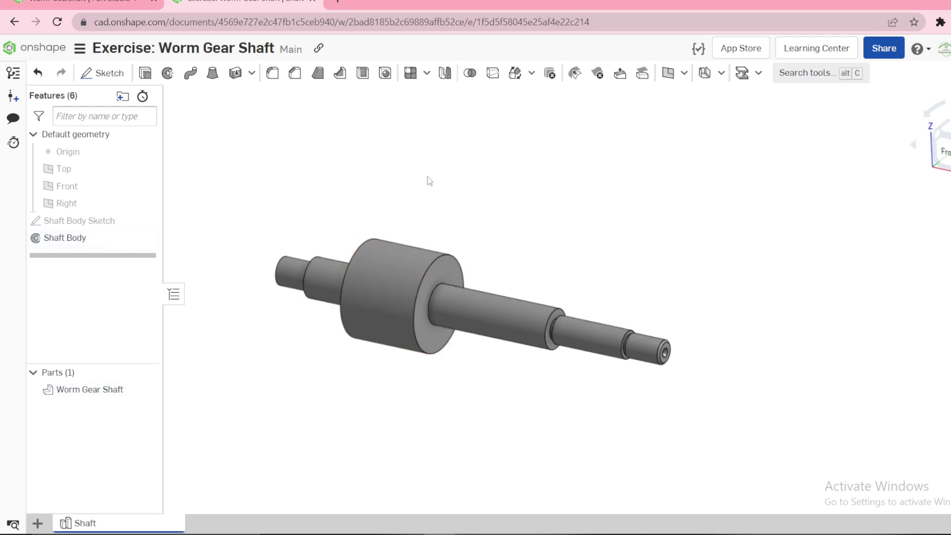
{"action": "left_click", "coordinate": [683, 74]}
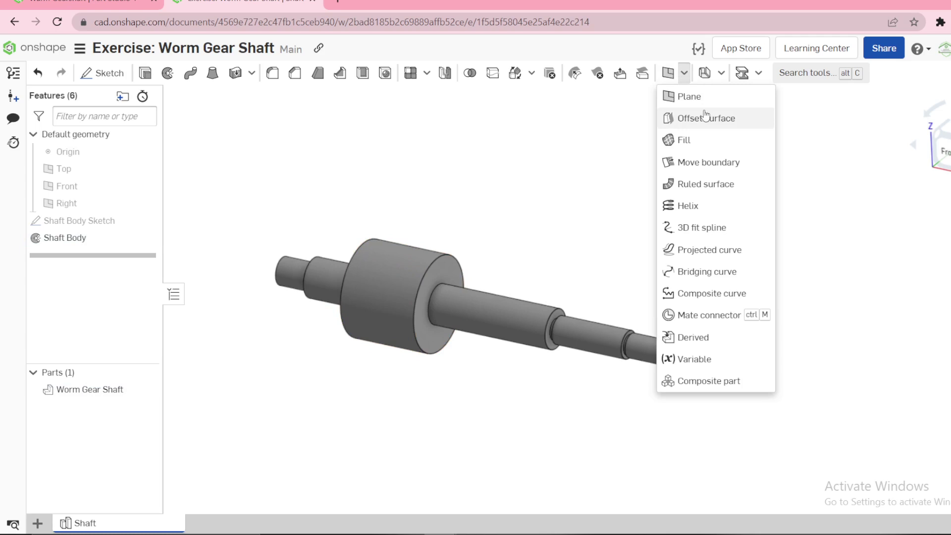
{"action": "left_click", "coordinate": [706, 116]}
{"action": "left_click", "coordinate": [376, 264]}
{"action": "left_click", "coordinate": [376, 264]}
{"action": "left_click", "coordinate": [376, 265]}
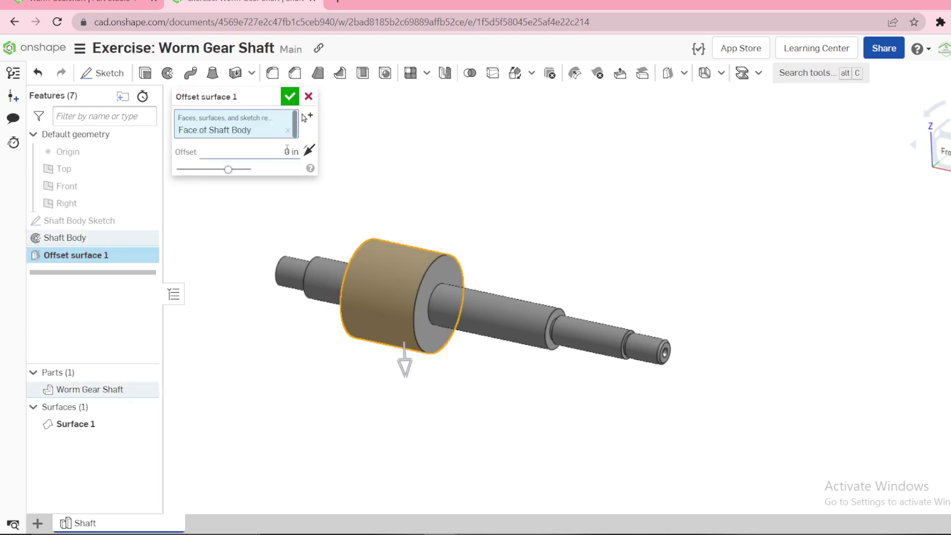
{"action": "left_click", "coordinate": [290, 97]}
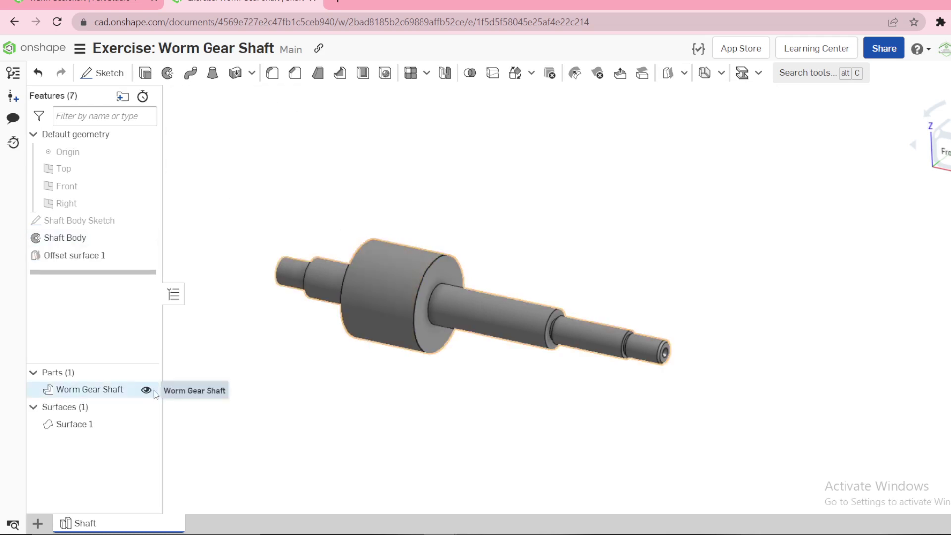
Temporarily hide the Worm Gear Shaft part to inspect the offset surface on its own
{"action": "left_click", "coordinate": [146, 390]}
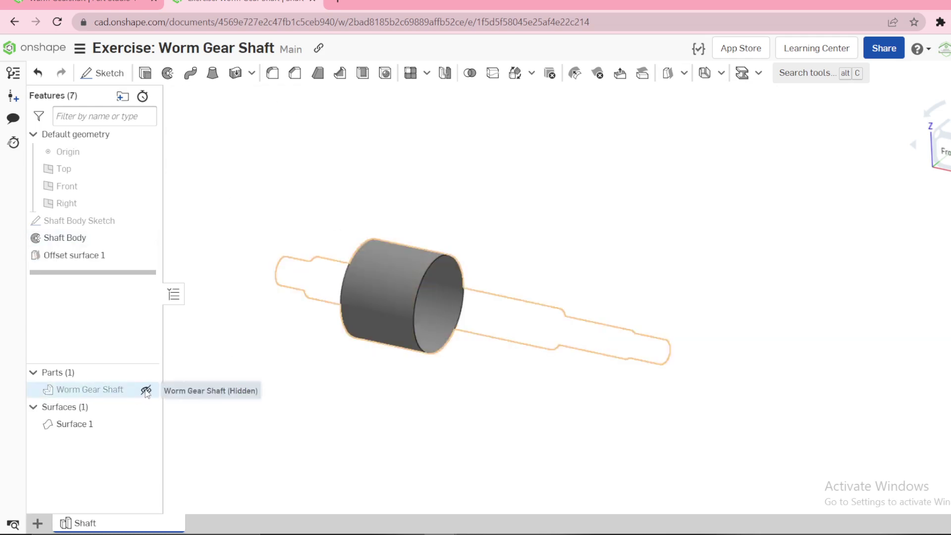
{"action": "left_click", "coordinate": [145, 390]}
{"action": "left_click", "coordinate": [502, 311]}
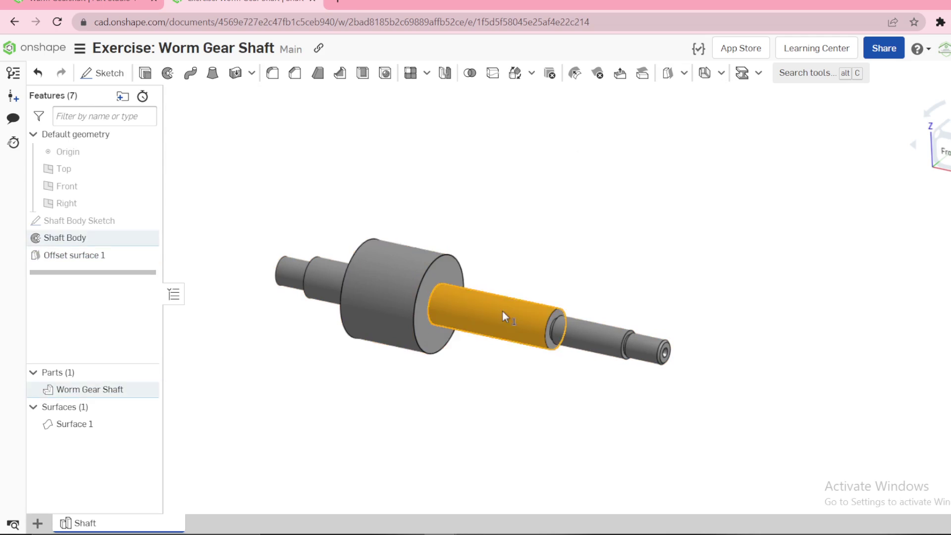
{"action": "left_click", "coordinate": [414, 399]}
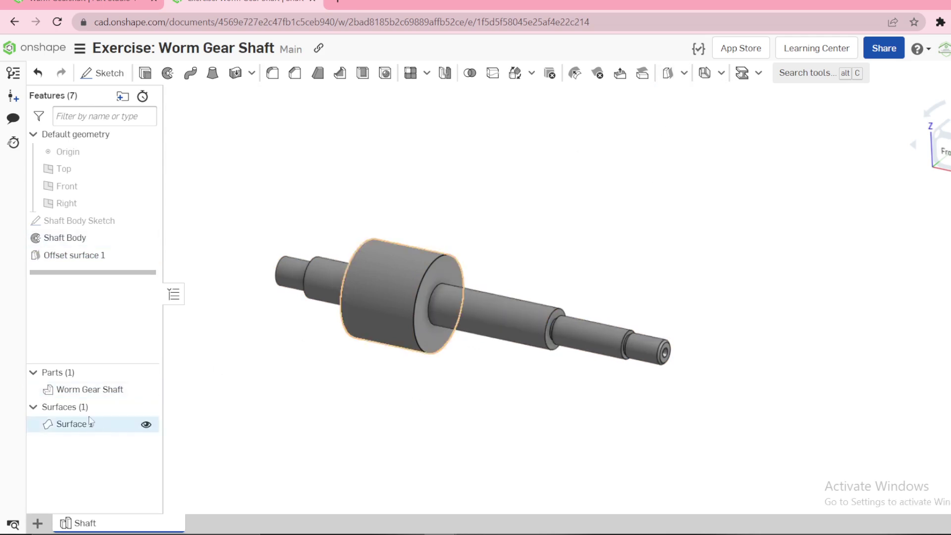
Colour the offset surface light teal (#BCEFEA) and hide the Worm Gear Shaft part
{"action": "right_click", "coordinate": [111, 425]}
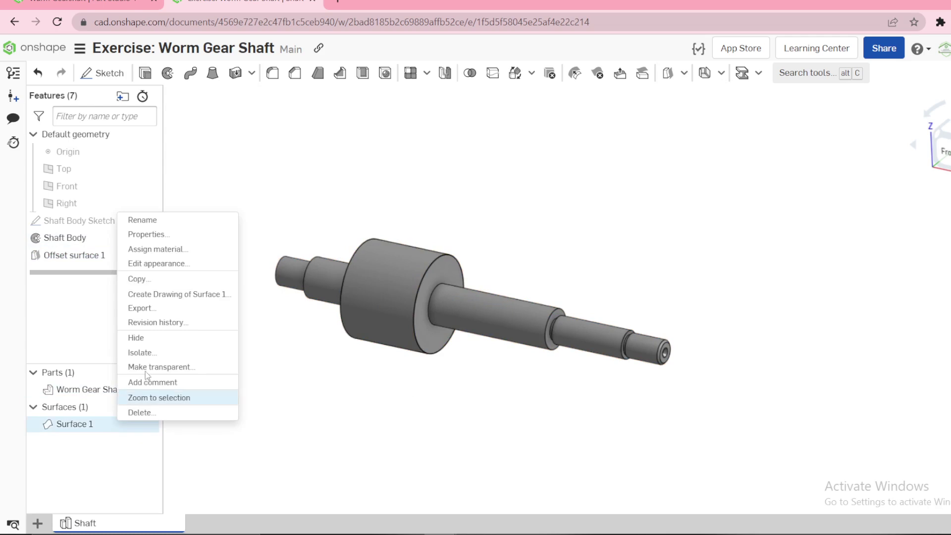
{"action": "left_click", "coordinate": [175, 261]}
{"action": "left_click", "coordinate": [259, 323]}
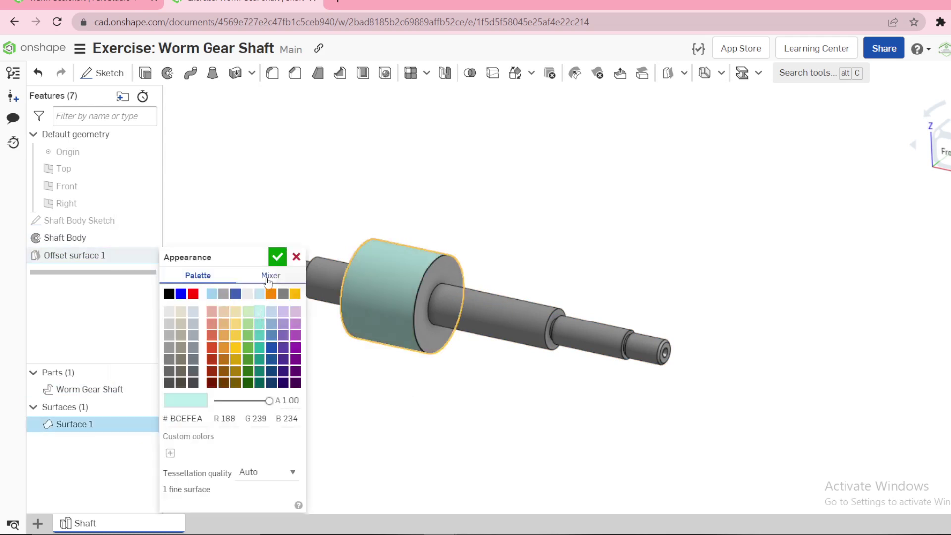
{"action": "left_click", "coordinate": [277, 256]}
{"action": "left_click", "coordinate": [147, 389]}
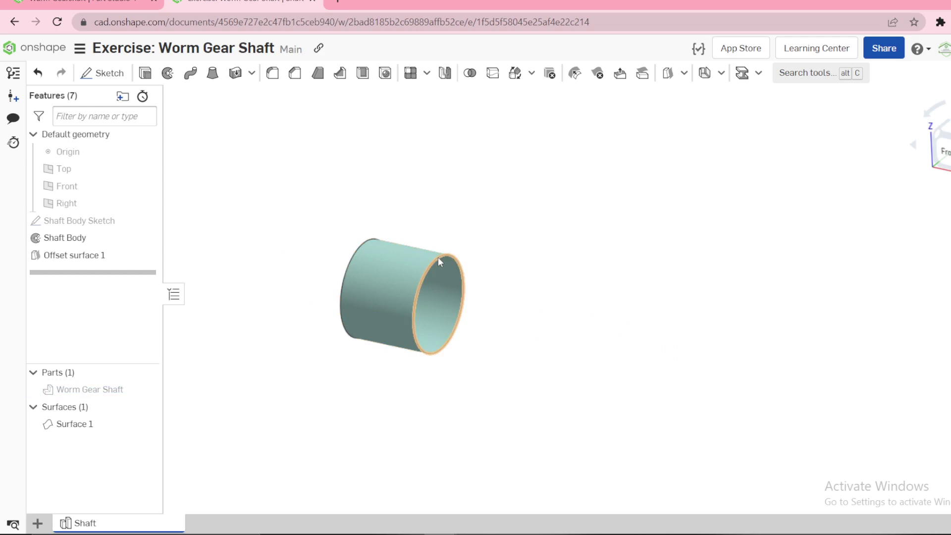
Extend both circular end edges of the offset surface with a blind Move boundary of 0.25 in
{"action": "key", "text": "alt+Tab"}
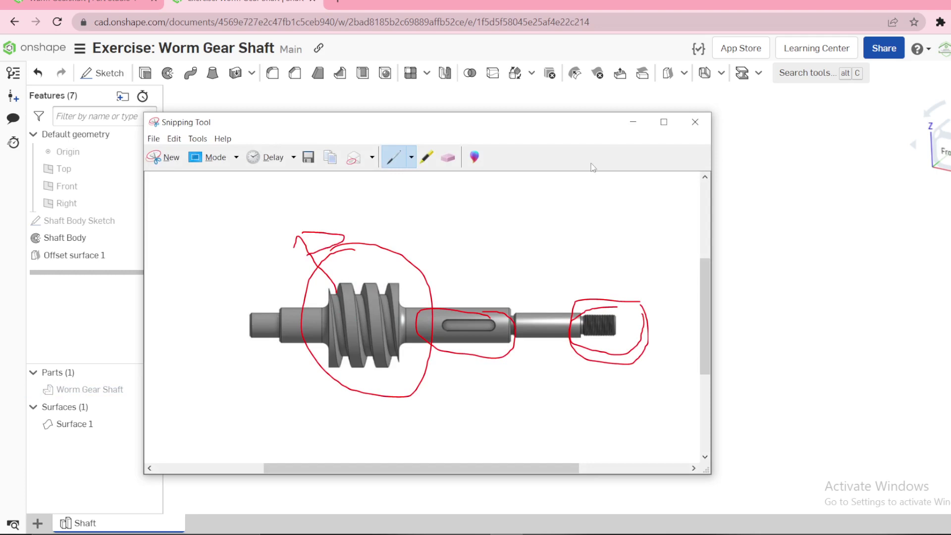
{"action": "left_click", "coordinate": [633, 122]}
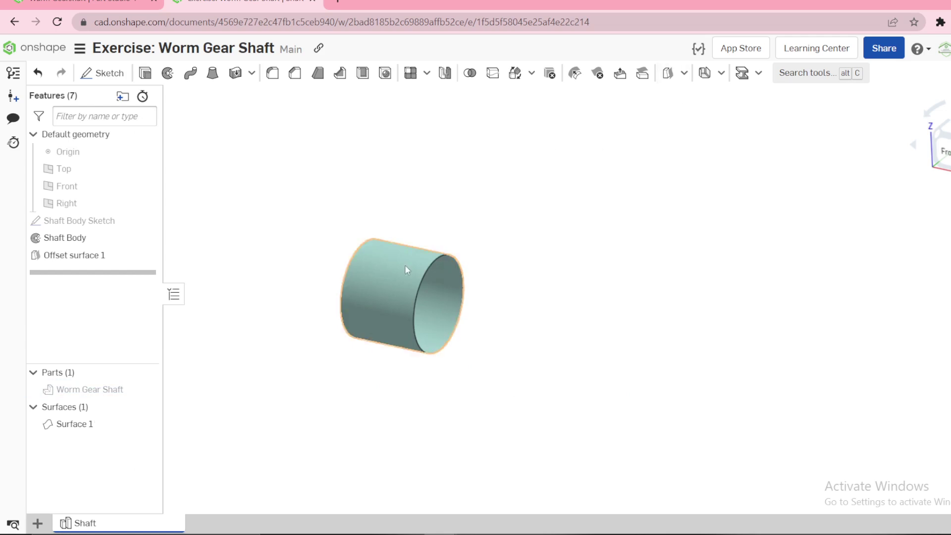
{"action": "left_click", "coordinate": [685, 74]}
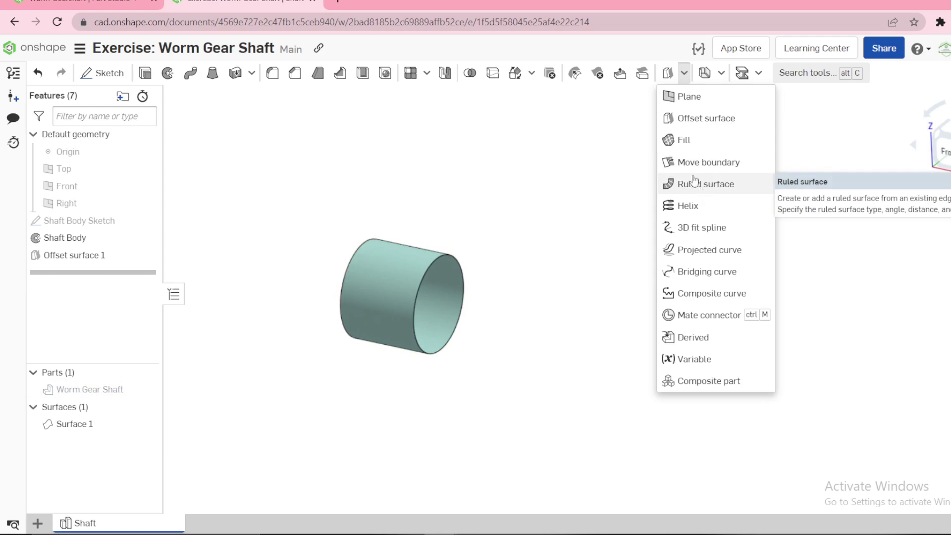
{"action": "left_click", "coordinate": [734, 165]}
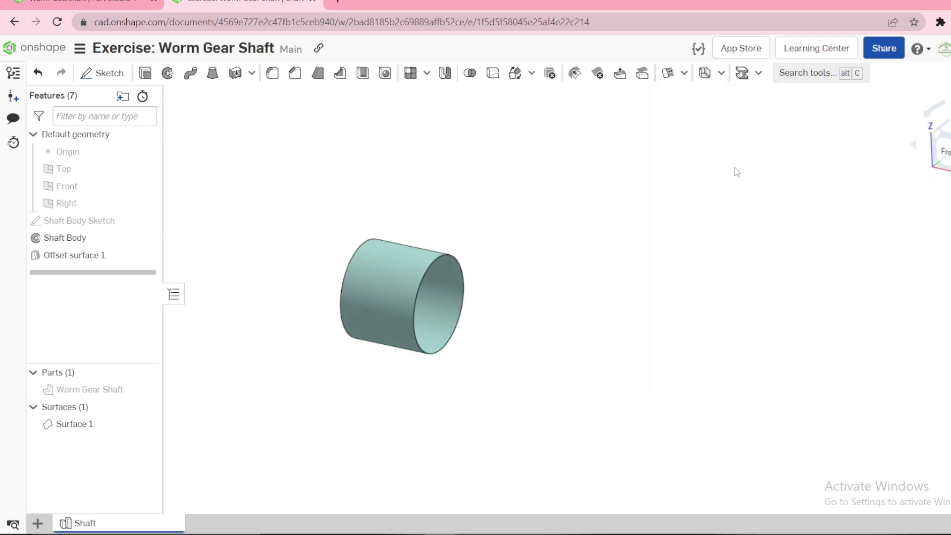
{"action": "left_click", "coordinate": [452, 256]}
{"action": "left_click", "coordinate": [358, 252]}
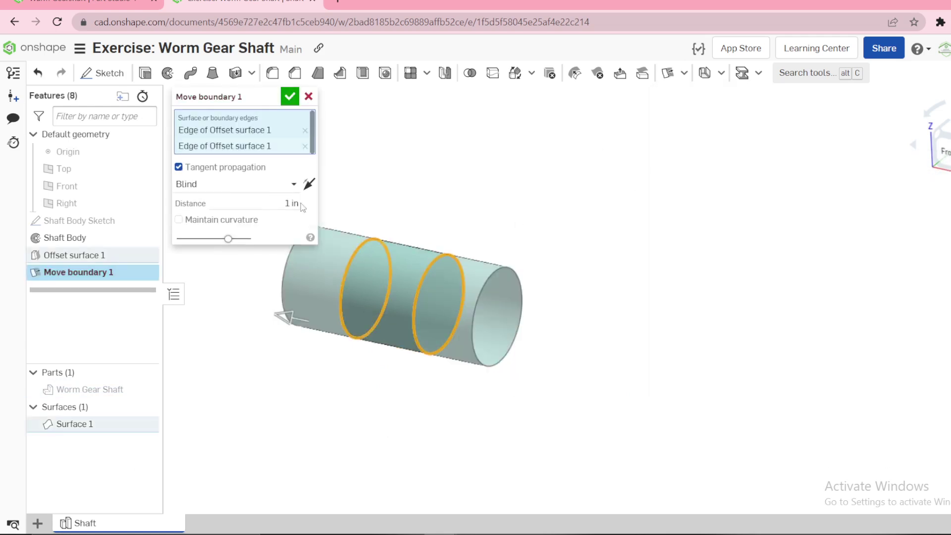
{"action": "left_click", "coordinate": [302, 207]}
{"action": "type", "text": "0.2"}
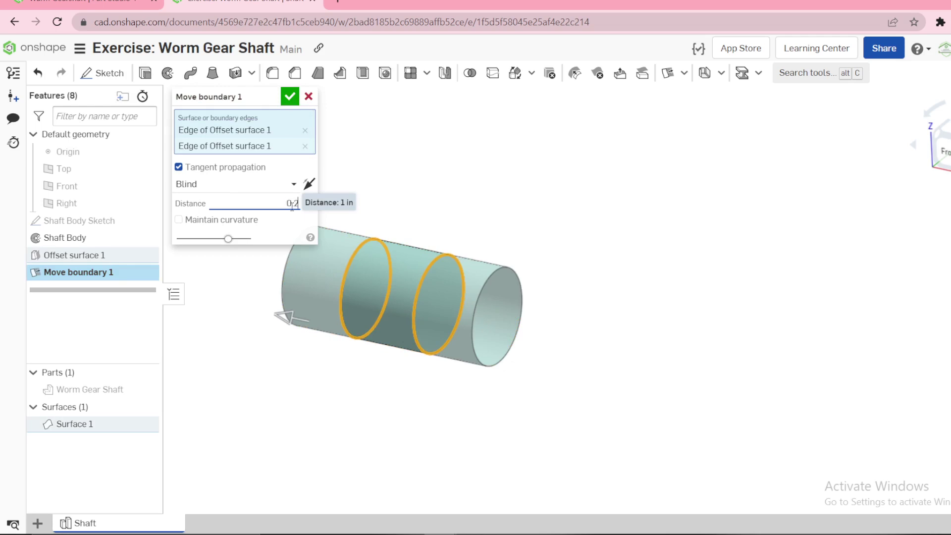
{"action": "type", "text": "5"}
{"action": "key", "text": "Return"}
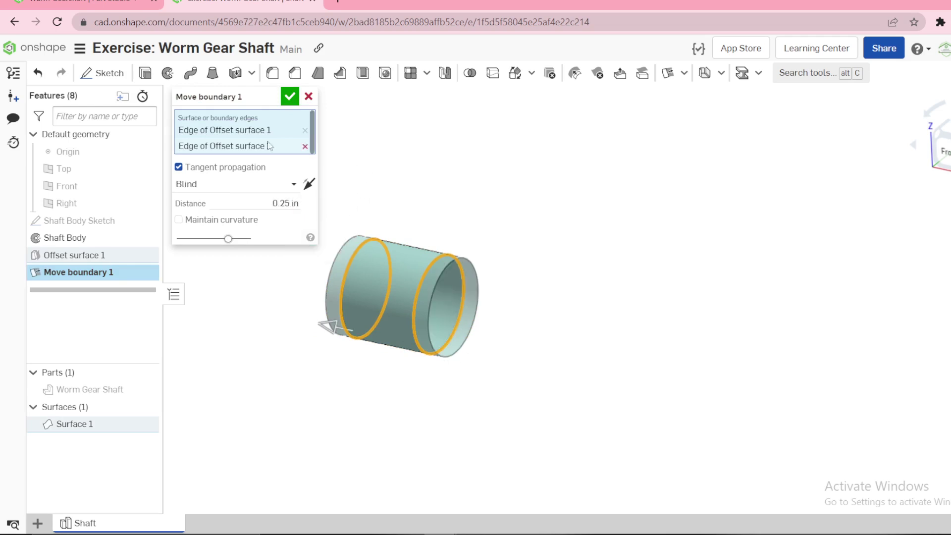
{"action": "left_click", "coordinate": [290, 95]}
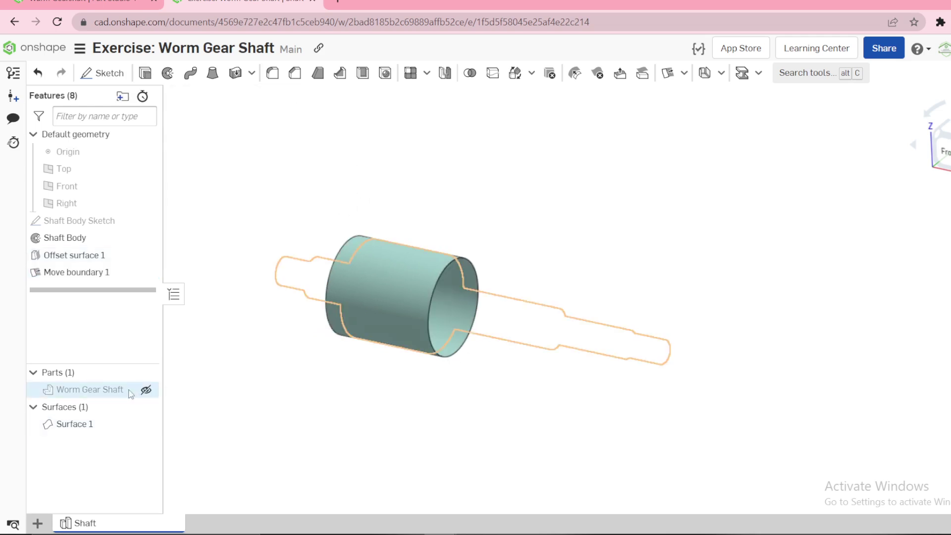
Temporarily show the Worm Gear Shaft part to examine how the extended surface overhangs the large cylinder's ends
{"action": "left_click", "coordinate": [147, 392]}
{"action": "scroll", "coordinate": [452, 272], "scroll_direction": "up", "scroll_amount": 5}
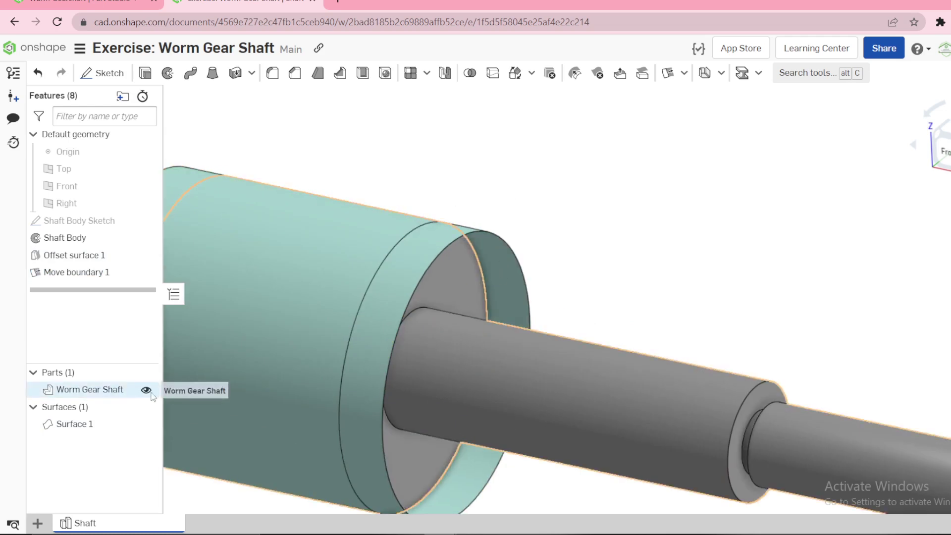
{"action": "left_click", "coordinate": [146, 389]}
{"action": "left_click", "coordinate": [146, 390]}
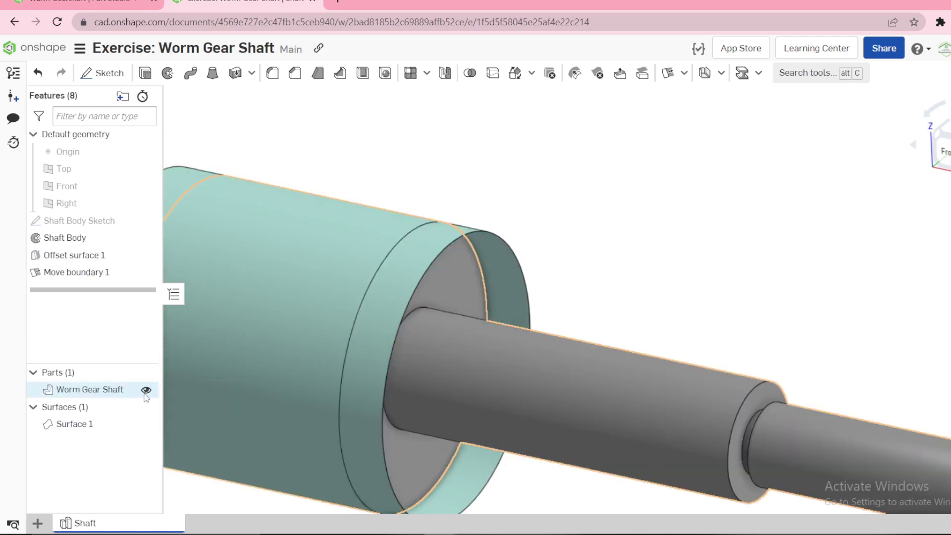
{"action": "scroll", "coordinate": [485, 239], "scroll_direction": "down", "scroll_amount": 5}
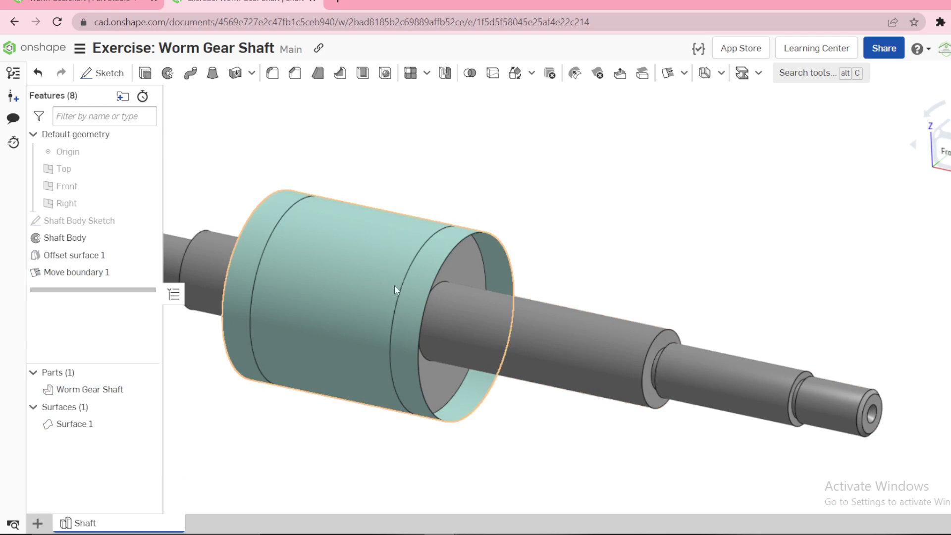
{"action": "left_click", "coordinate": [145, 389]}
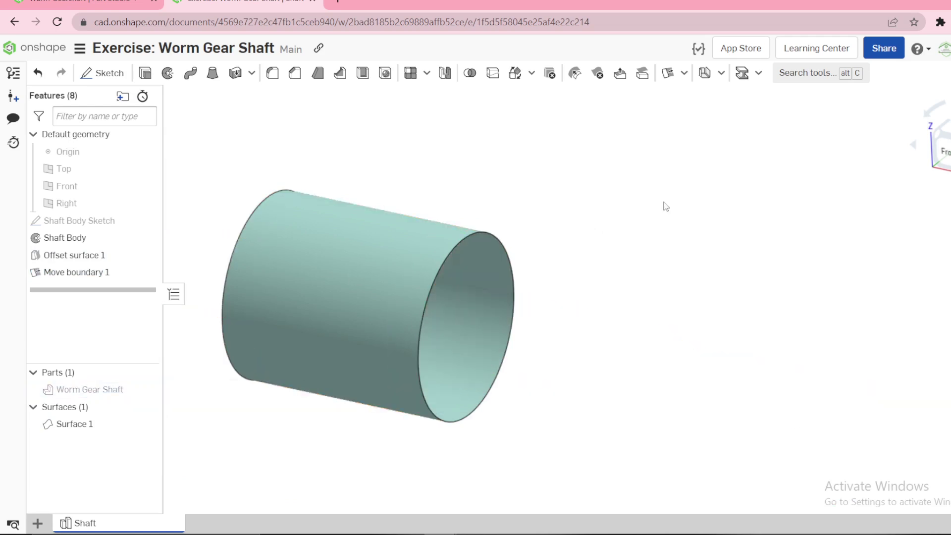
Create a clockwise Turns helix on the extended offset surface with 4 revolutions and a 90 deg start angle
{"action": "scroll", "coordinate": [666, 207], "scroll_direction": "down", "scroll_amount": 3}
{"action": "left_click", "coordinate": [721, 72]}
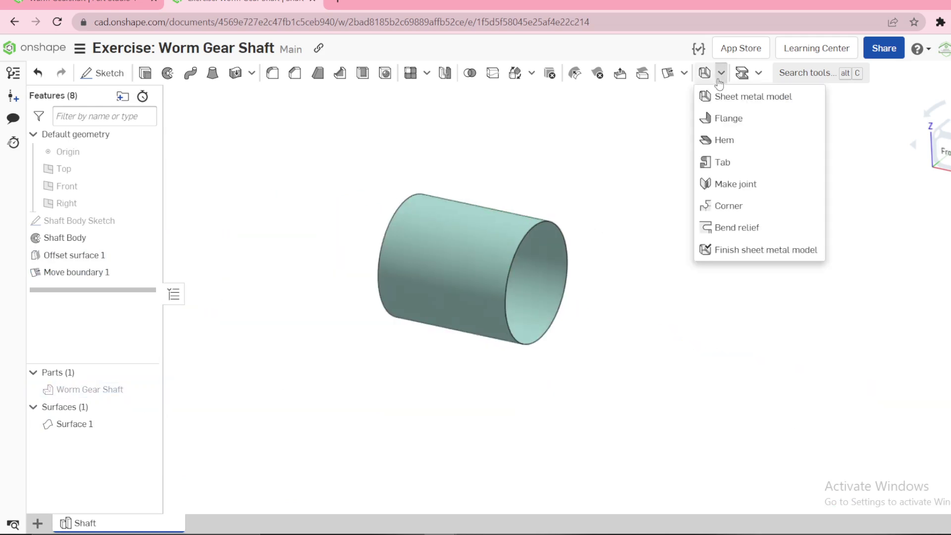
{"action": "left_click", "coordinate": [683, 74]}
{"action": "left_click", "coordinate": [688, 205]}
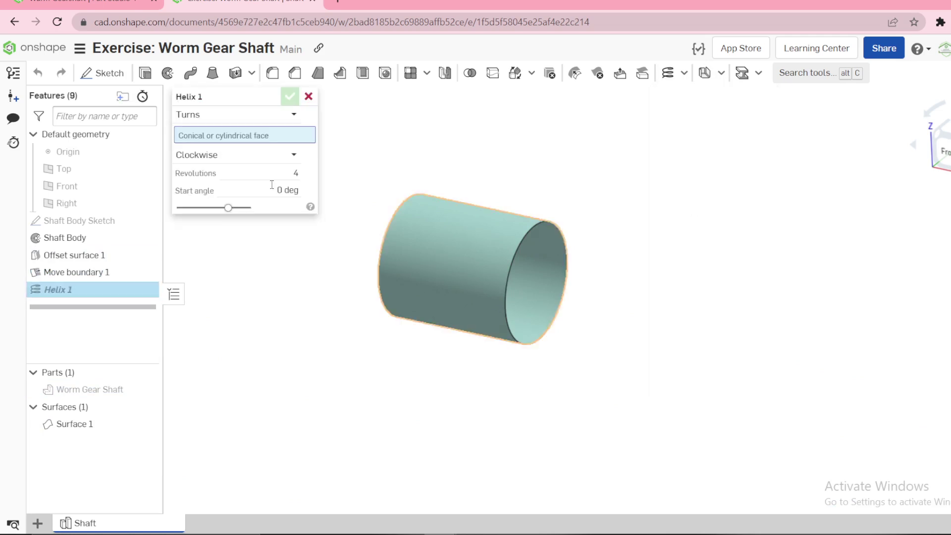
{"action": "left_click", "coordinate": [211, 114]}
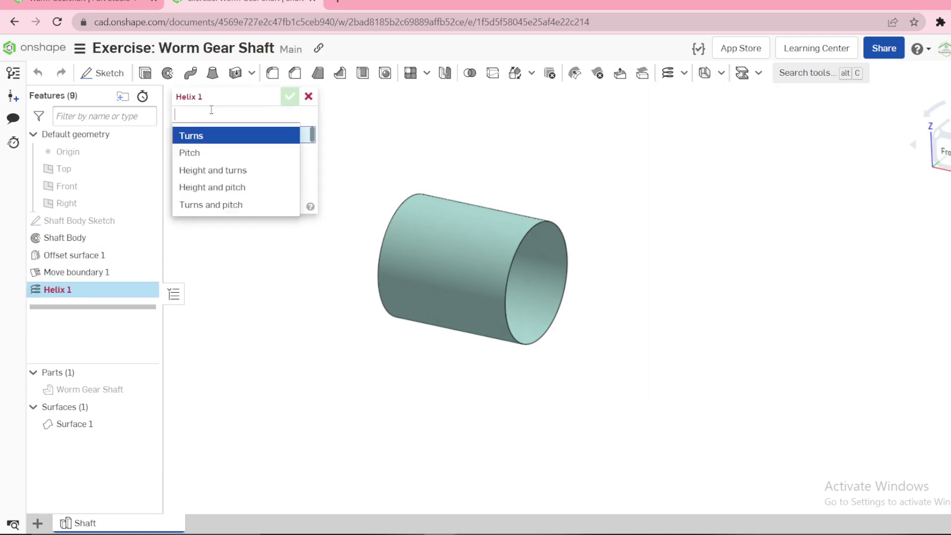
{"action": "left_click", "coordinate": [197, 138]}
{"action": "left_click", "coordinate": [485, 236]}
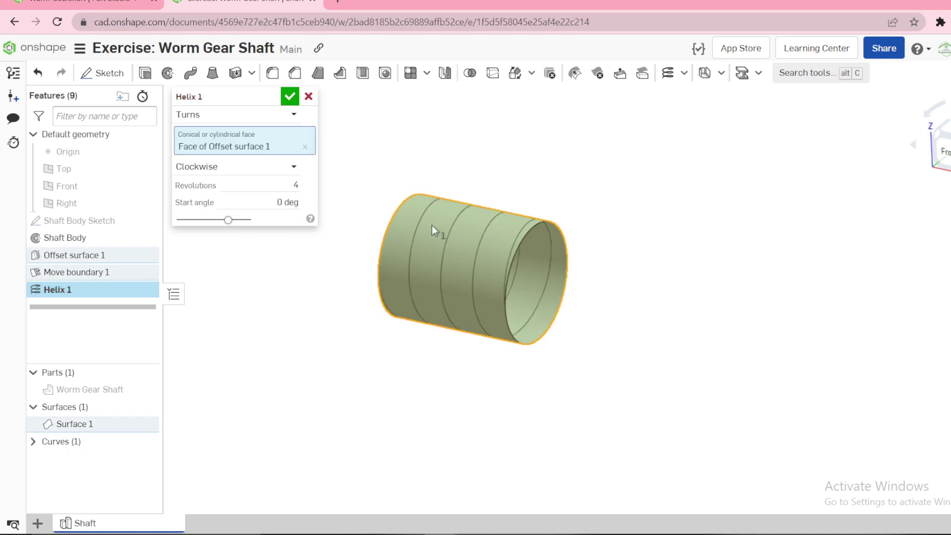
{"action": "left_click", "coordinate": [283, 206]}
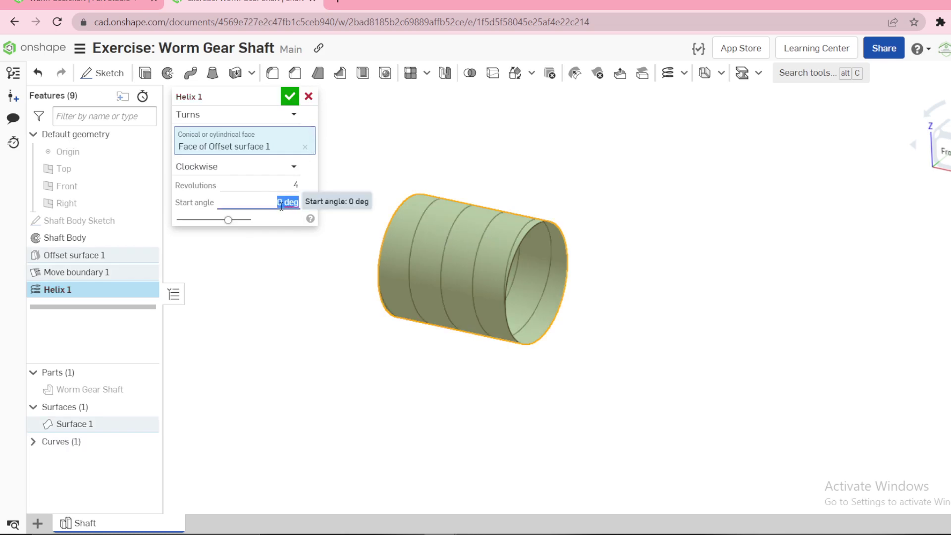
{"action": "type", "text": "90"}
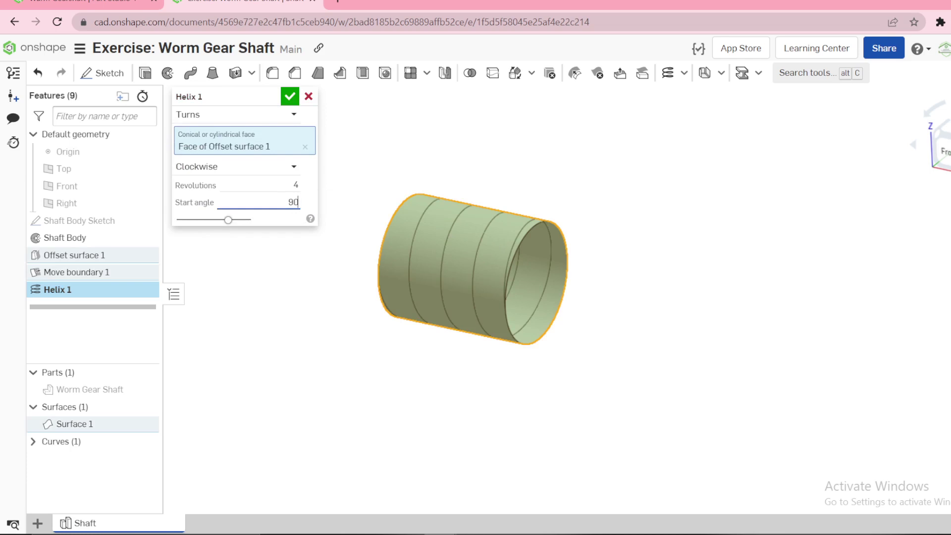
{"action": "key", "text": "Return"}
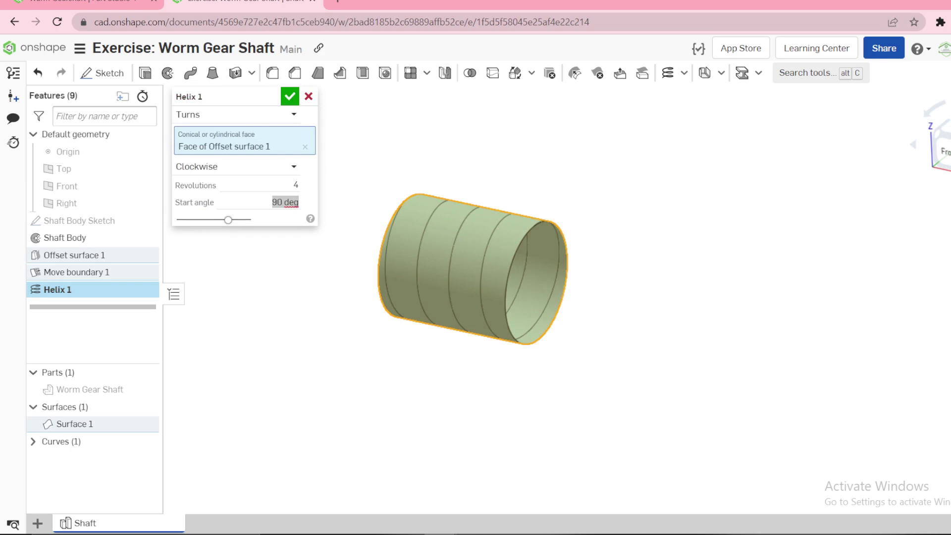
{"action": "left_click", "coordinate": [290, 96]}
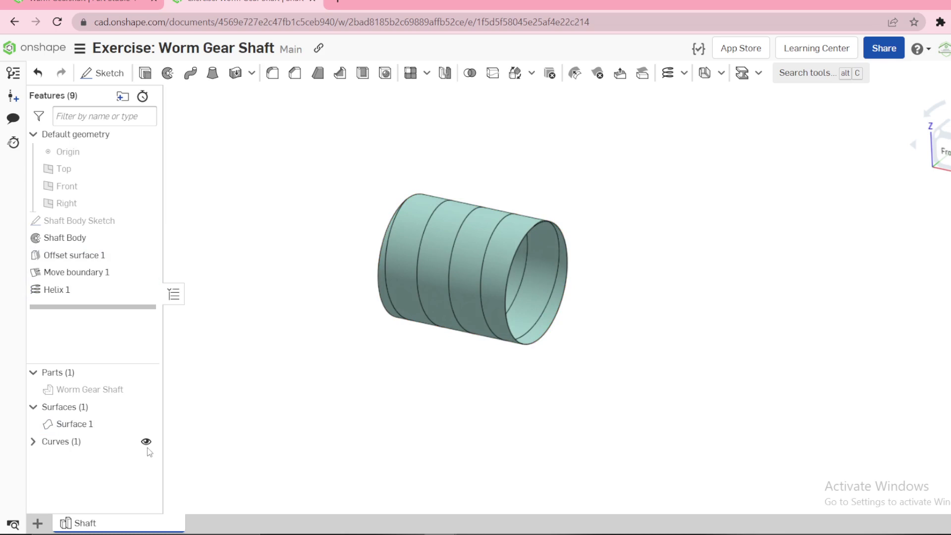
Check the helix by toggling the curves' visibility, and hide the offset surface to isolate the helix
{"action": "left_click", "coordinate": [145, 441]}
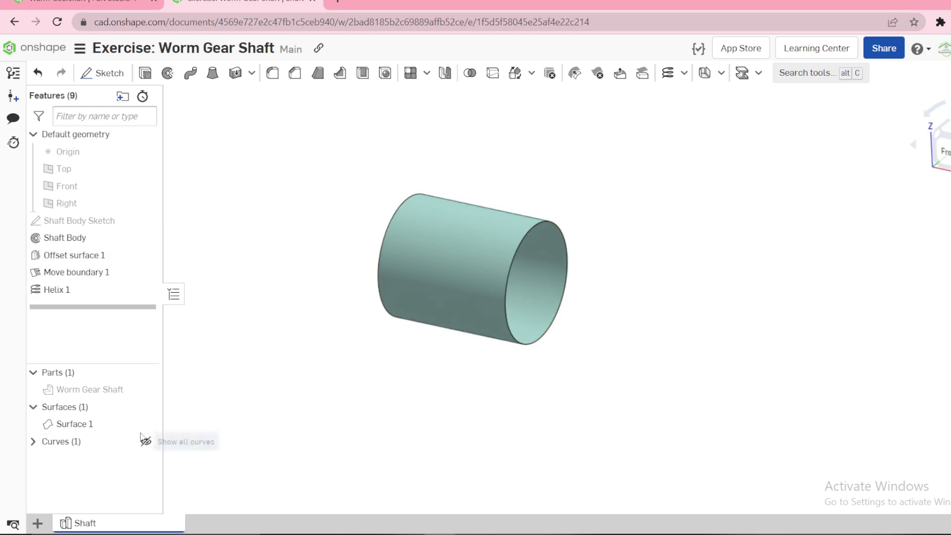
{"action": "left_click", "coordinate": [145, 441]}
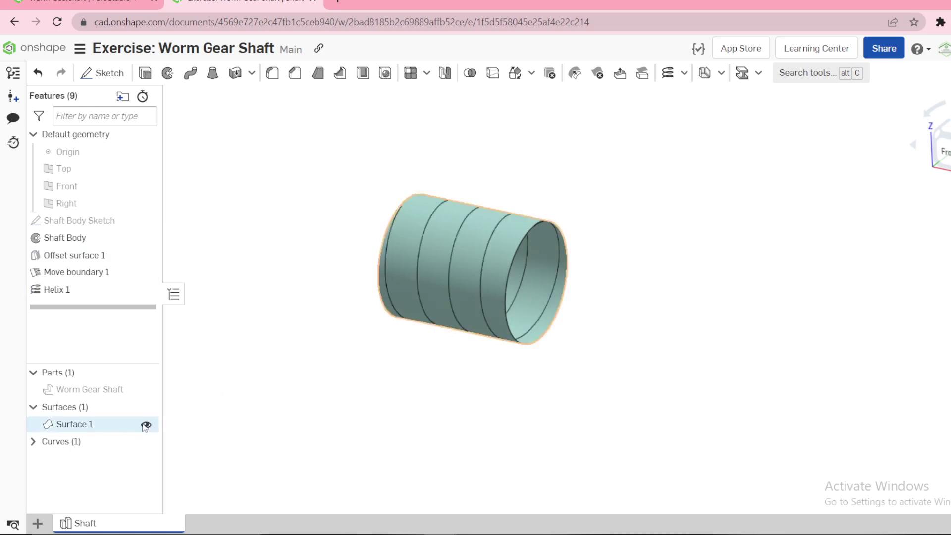
{"action": "left_click", "coordinate": [146, 425]}
{"action": "scroll", "coordinate": [444, 188], "scroll_direction": "up", "scroll_amount": 3}
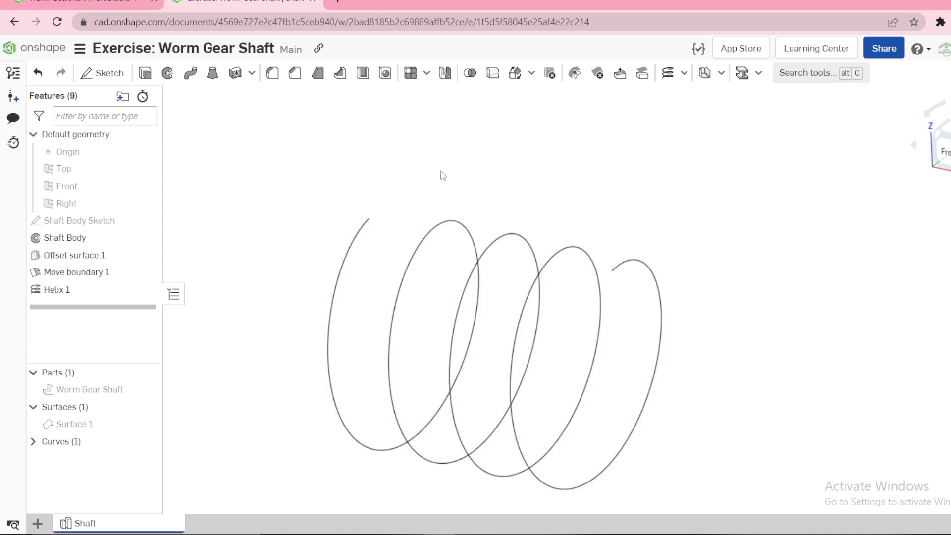
Create a Curve point plane from the helix curve and its end vertex farthest from the shaft's long end
{"action": "left_click", "coordinate": [684, 73]}
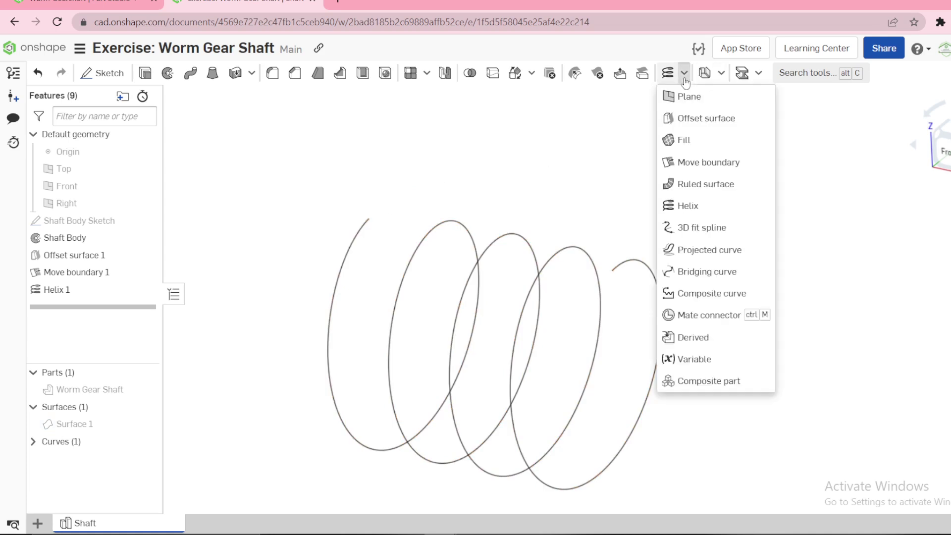
{"action": "left_click", "coordinate": [689, 97]}
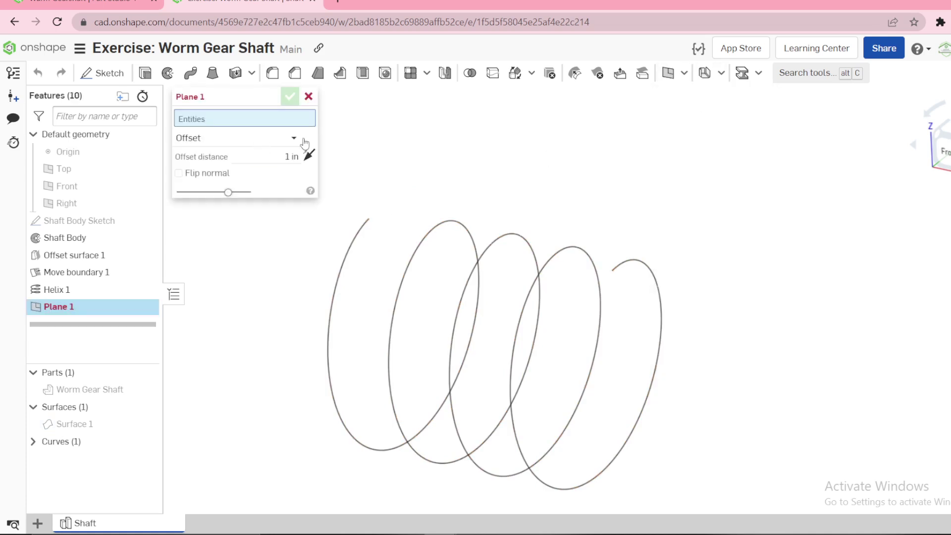
{"action": "left_click", "coordinate": [283, 142]}
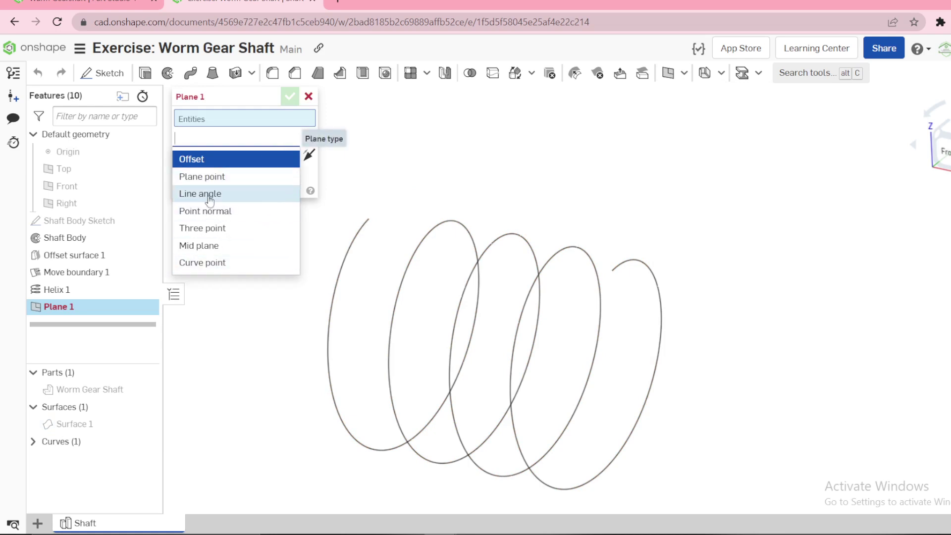
{"action": "left_click", "coordinate": [223, 264]}
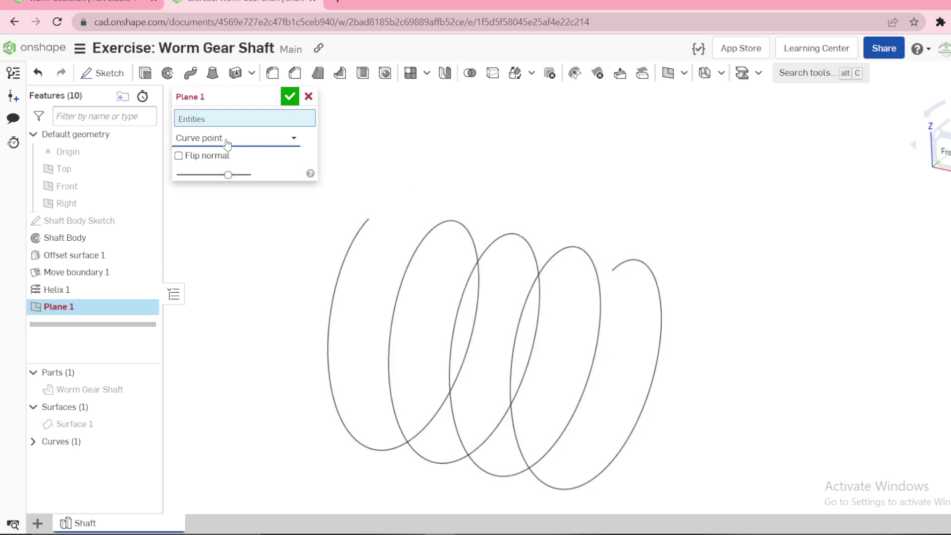
{"action": "left_click", "coordinate": [367, 222]}
{"action": "left_click", "coordinate": [489, 245]}
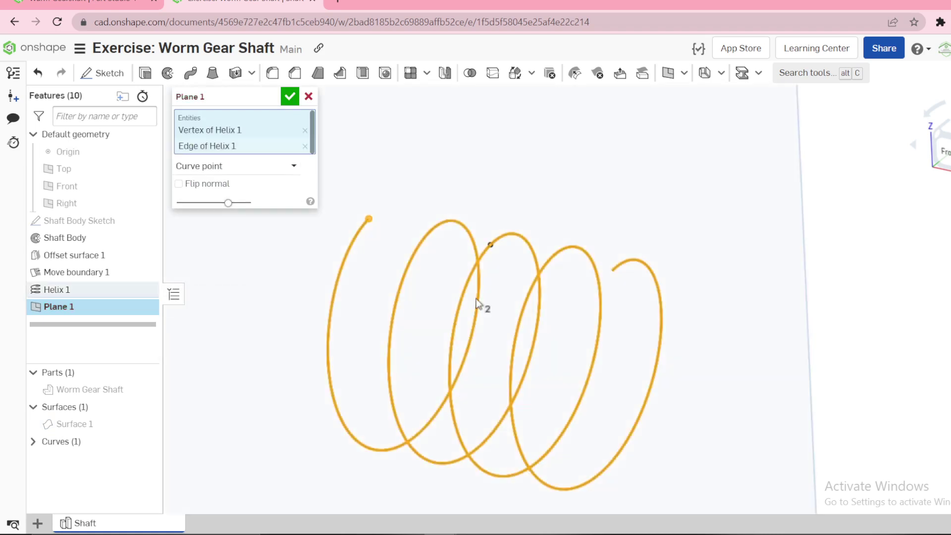
{"action": "scroll", "coordinate": [476, 303], "scroll_direction": "down", "scroll_amount": 5}
{"action": "mouse_move", "coordinate": [530, 286]}
{"action": "right_mouse_down"}
{"action": "mouse_move", "coordinate": [637, 322]}
{"action": "mouse_move", "coordinate": [592, 314]}
{"action": "mouse_move", "coordinate": [566, 329]}
{"action": "mouse_move", "coordinate": [586, 334]}
{"action": "mouse_move", "coordinate": [519, 272]}
{"action": "right_mouse_up"}
{"action": "scroll", "coordinate": [522, 263], "scroll_direction": "up", "scroll_amount": 3}
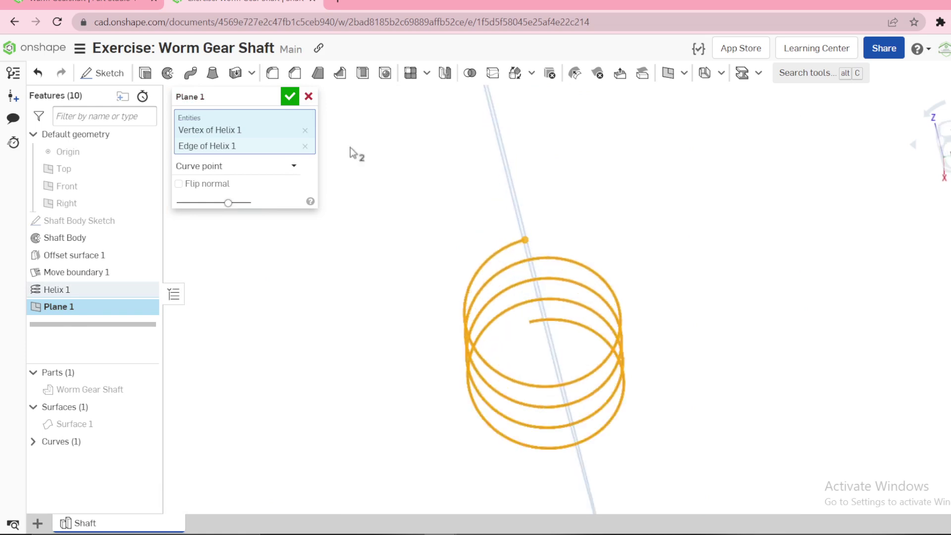
{"action": "left_click", "coordinate": [290, 97]}
Start a new sketch on Plane 1 and orient the view normal to it
{"action": "key", "text": "n"}
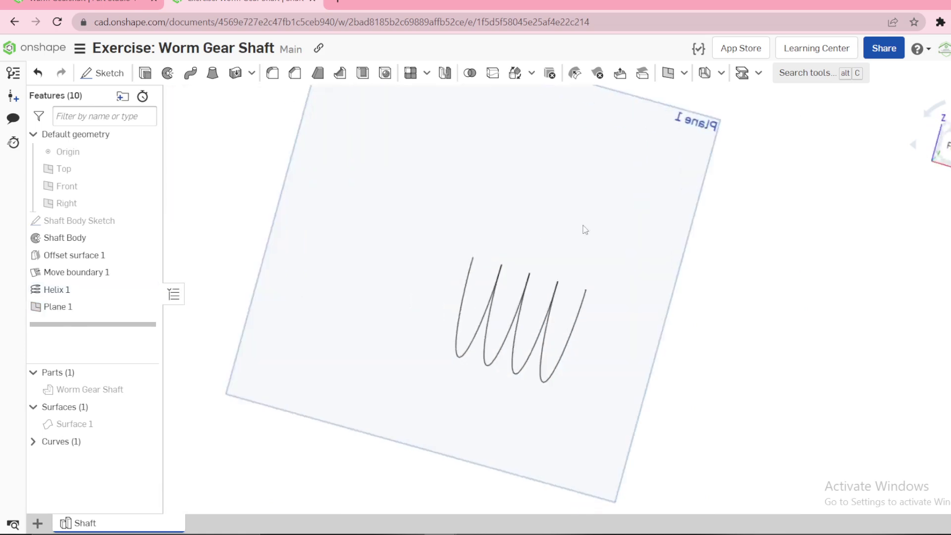
{"action": "right_click_drag", "start_coordinate": [583, 226], "coordinate": [517, 240]}
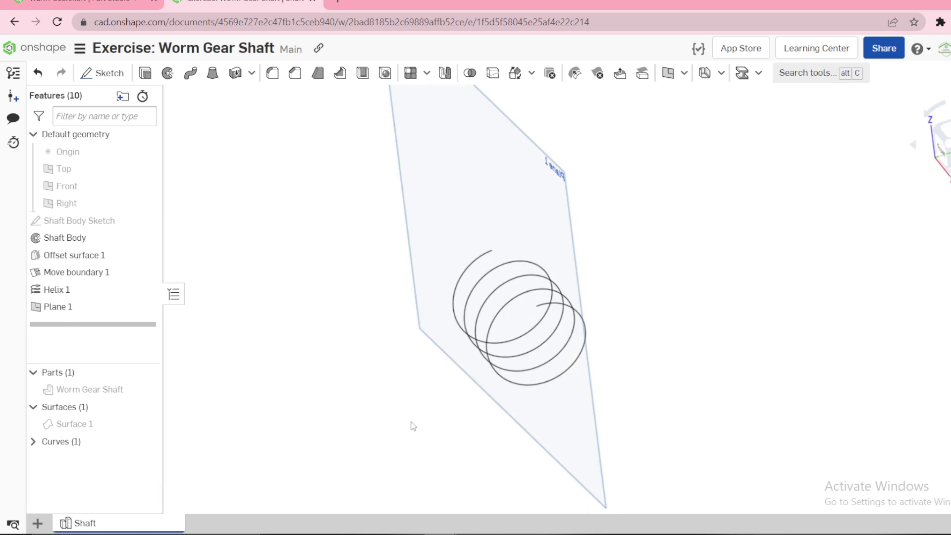
{"action": "scroll", "coordinate": [474, 235], "scroll_direction": "down", "scroll_amount": 2}
{"action": "right_click", "coordinate": [473, 171]}
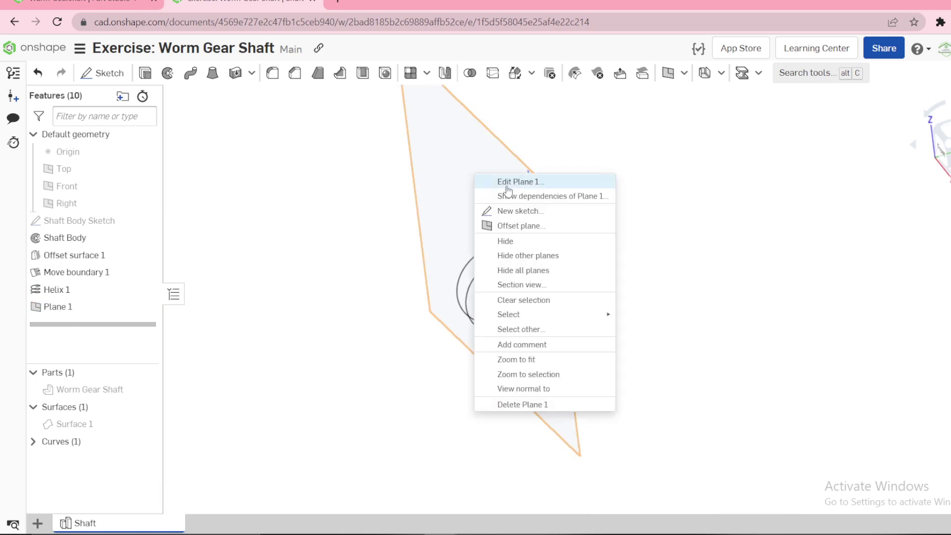
{"action": "left_click", "coordinate": [518, 216]}
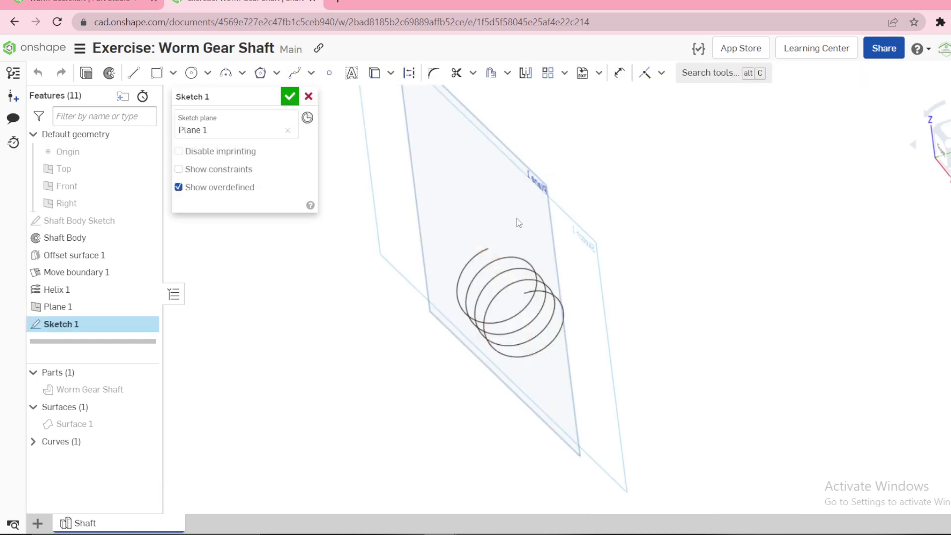
{"action": "key", "text": "n"}
{"action": "scroll", "coordinate": [449, 238], "scroll_direction": "up", "scroll_amount": 2}
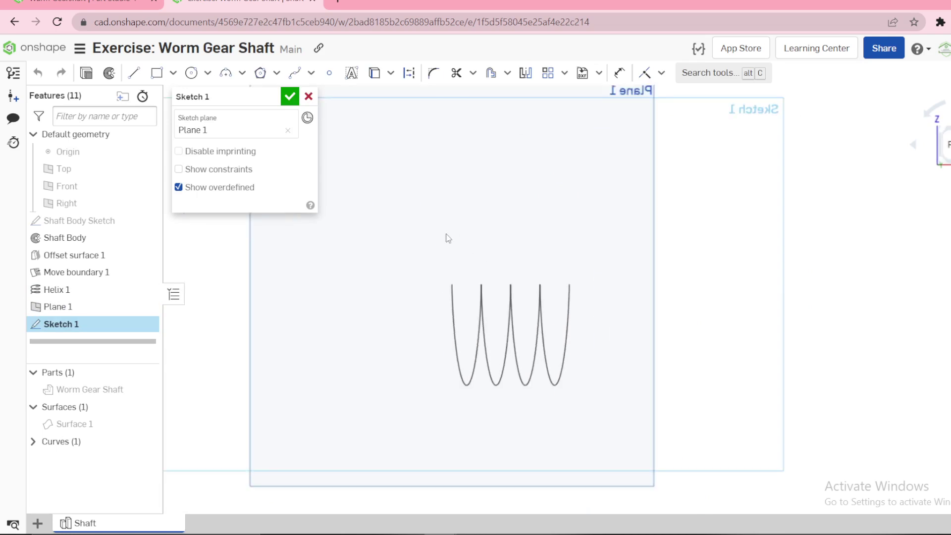
Sketch a closed trapezoid above the helix, about 1.36 in wide at its upper edge, and make the shorter lower edge horizontal
{"action": "key", "text": "l"}
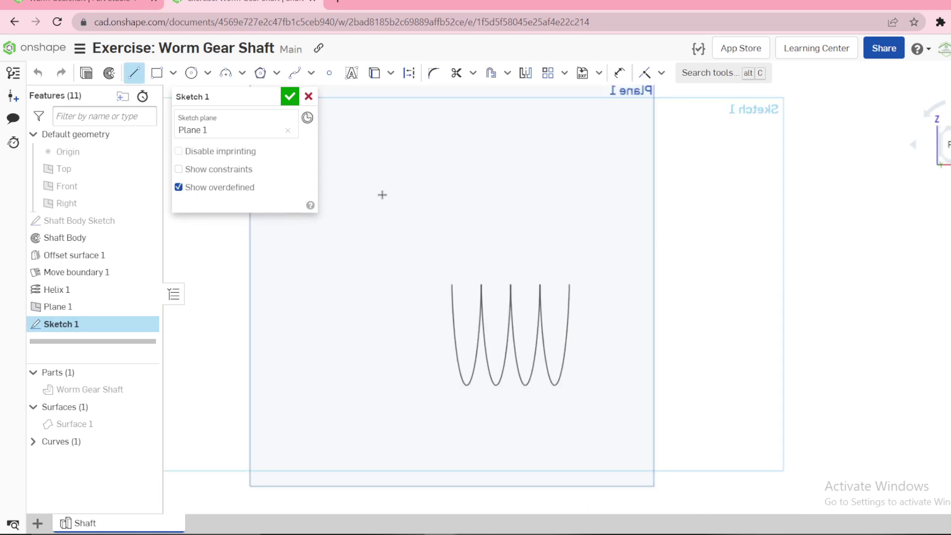
{"action": "left_click", "coordinate": [381, 194]}
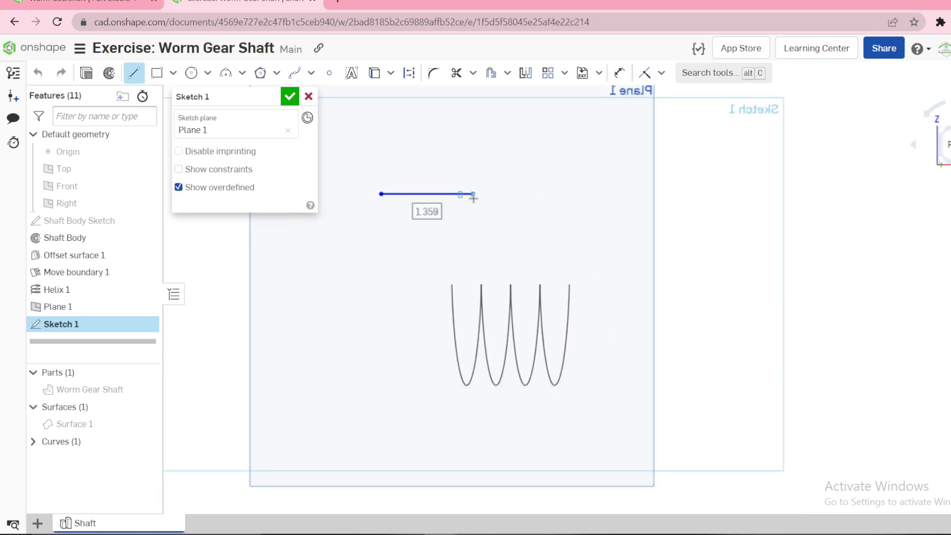
{"action": "left_click", "coordinate": [473, 193]}
{"action": "left_click", "coordinate": [458, 247]}
{"action": "left_click", "coordinate": [411, 252]}
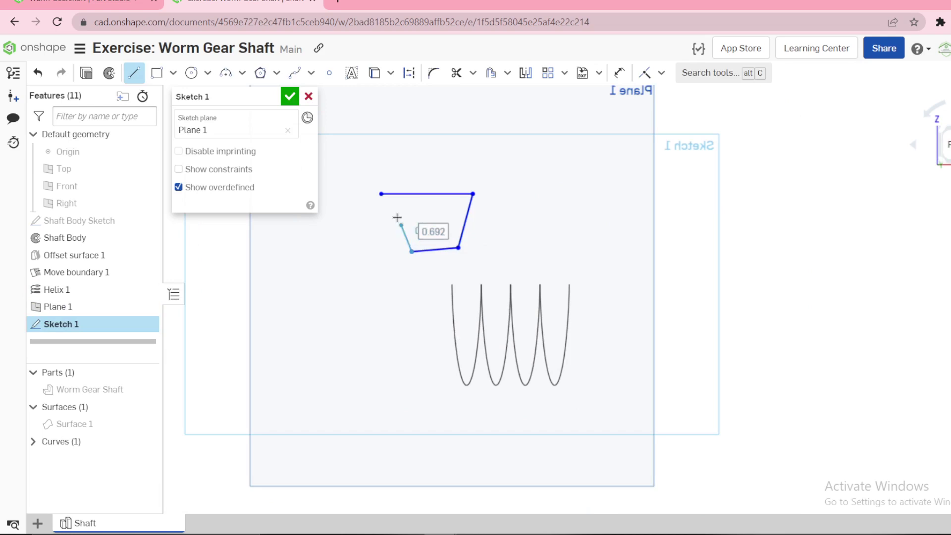
{"action": "left_click", "coordinate": [381, 194]}
{"action": "key", "text": "Escape"}
{"action": "left_click", "coordinate": [437, 251]}
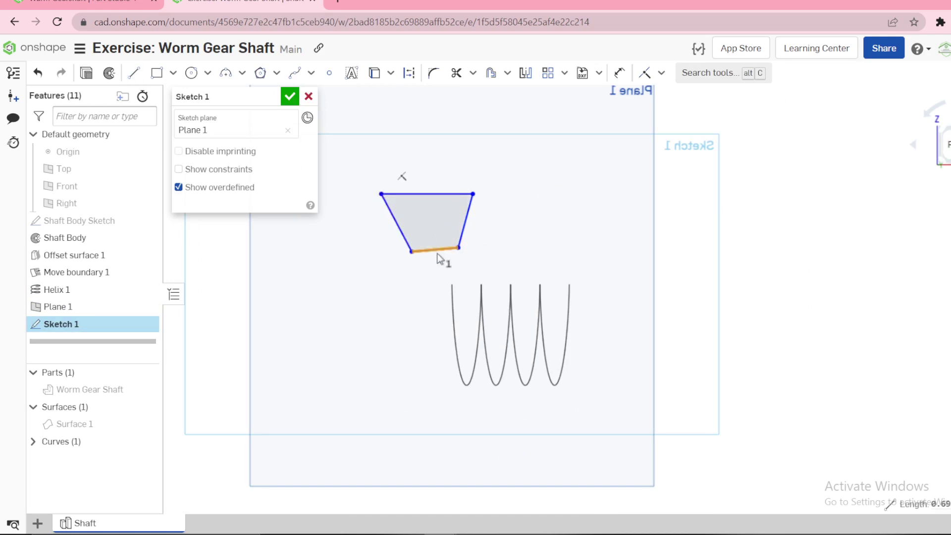
{"action": "key", "text": "h"}
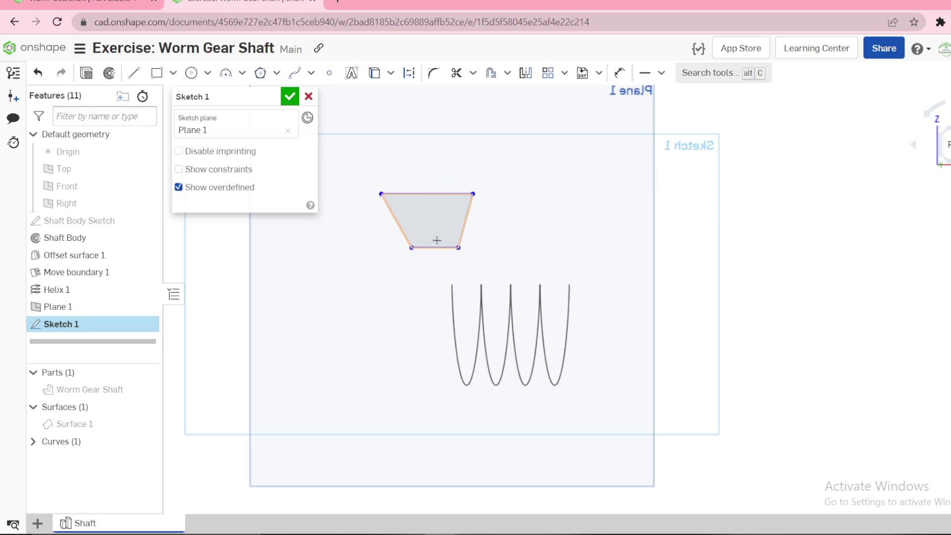
Connect the midpoints of the trapezoid's two parallel edges with a line and constrain it vertical
{"action": "key", "text": "l"}
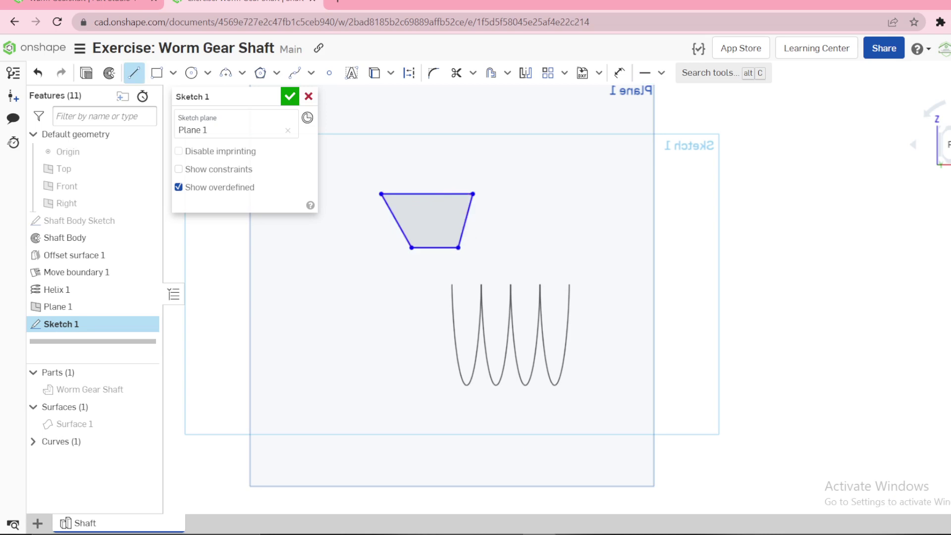
{"action": "left_click", "coordinate": [434, 248]}
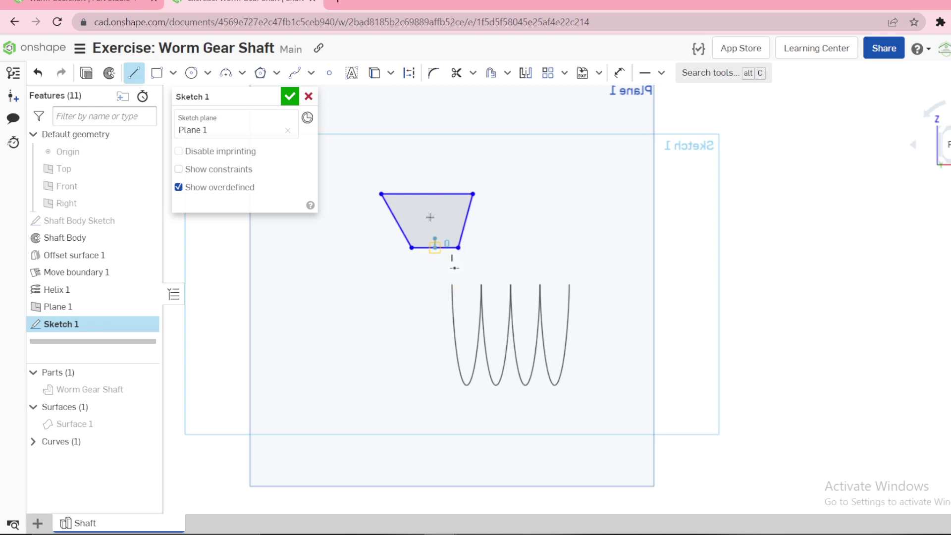
{"action": "left_click", "coordinate": [427, 193]}
{"action": "key", "text": "Escape"}
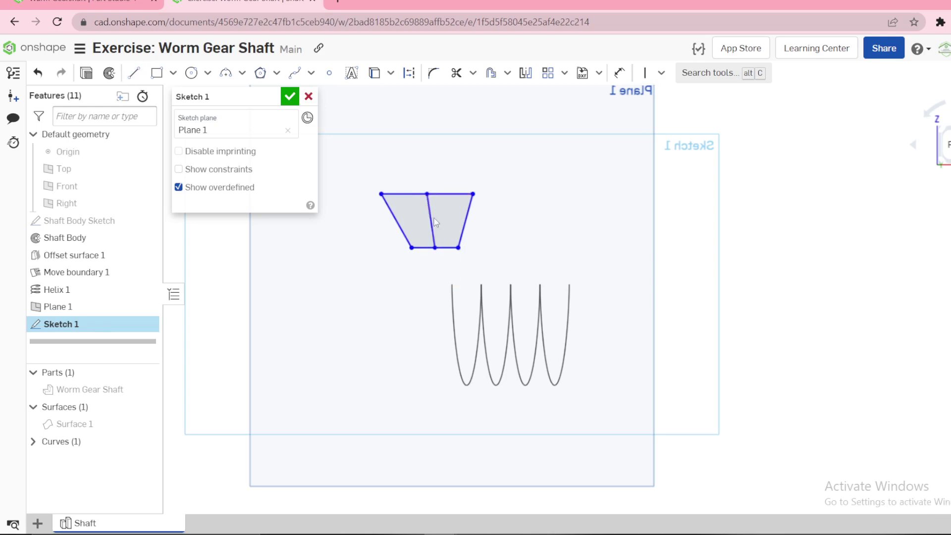
{"action": "scroll", "coordinate": [435, 222], "scroll_direction": "up", "scroll_amount": 3}
{"action": "left_click", "coordinate": [428, 237]}
{"action": "key", "text": "v"}
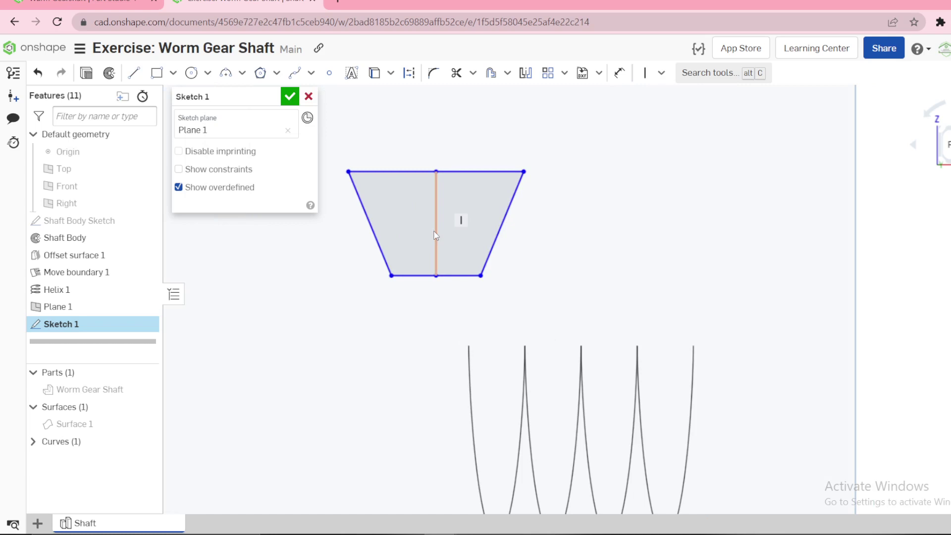
Convert the trapezoid's vertical midline to construction geometry and dimension the lower edge at 0.125 in
{"action": "key", "text": "q"}
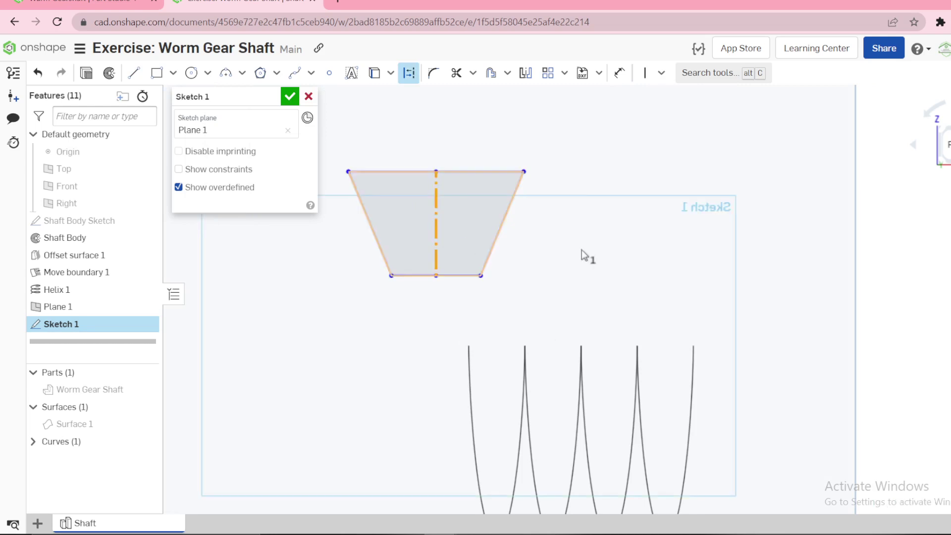
{"action": "left_click", "coordinate": [582, 250]}
{"action": "key", "text": "d"}
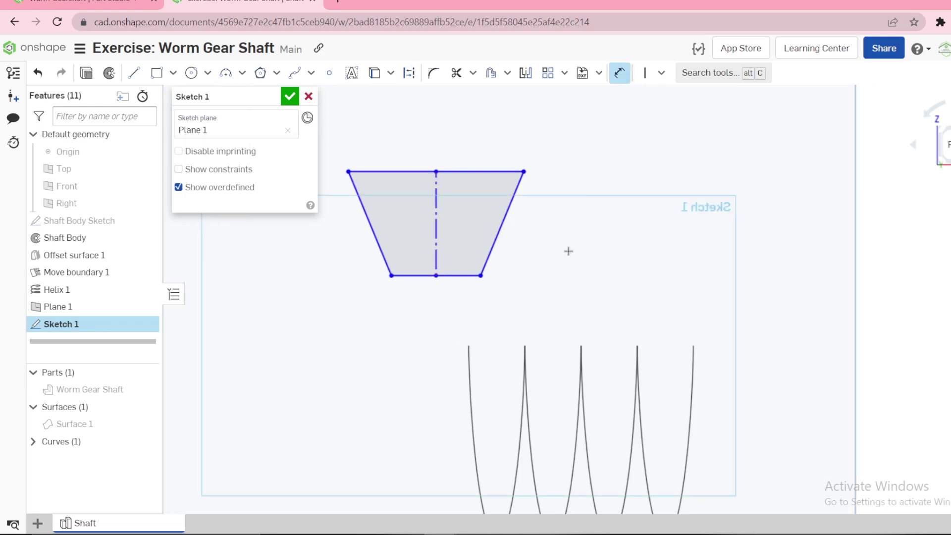
{"action": "left_click", "coordinate": [472, 274]}
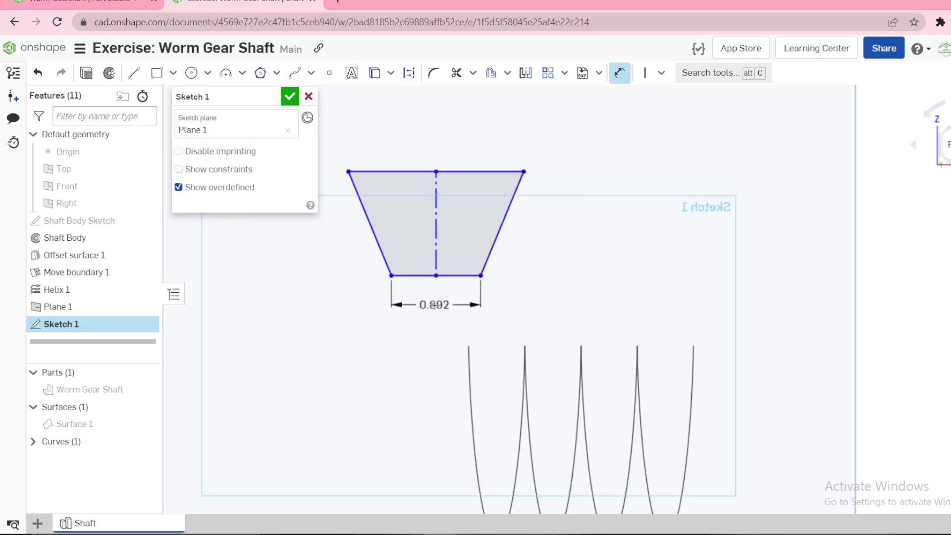
{"action": "left_click", "coordinate": [433, 305]}
{"action": "type", "text": "0"}
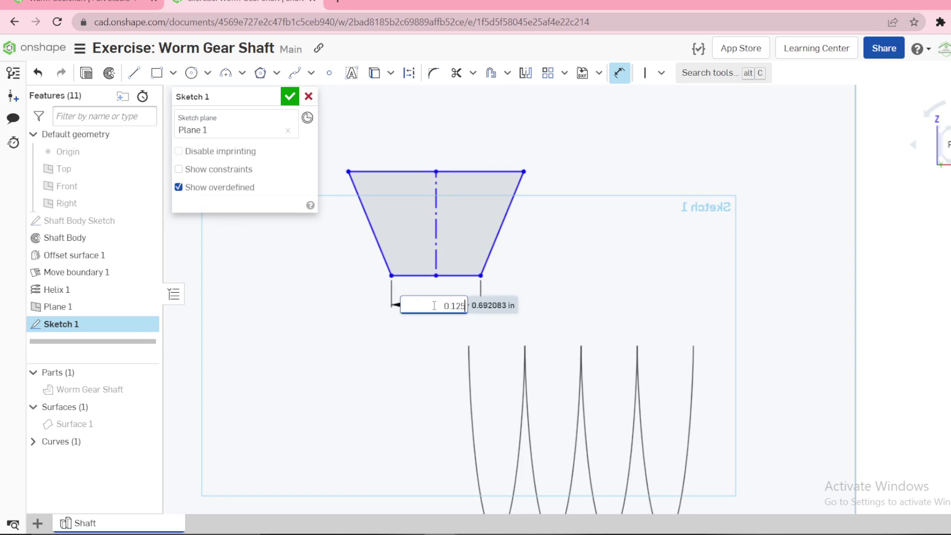
{"action": "type", "text": ".125"}
{"action": "key", "text": "Return"}
Dimension one slanted side of the trapezoid at 0.3 in
{"action": "scroll", "coordinate": [426, 208], "scroll_direction": "up", "scroll_amount": 5}
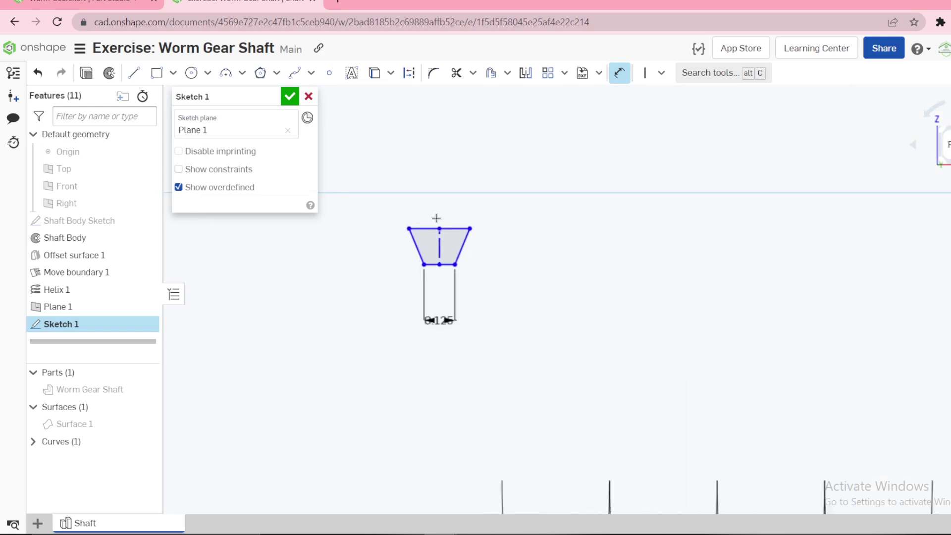
{"action": "left_click", "coordinate": [489, 276]}
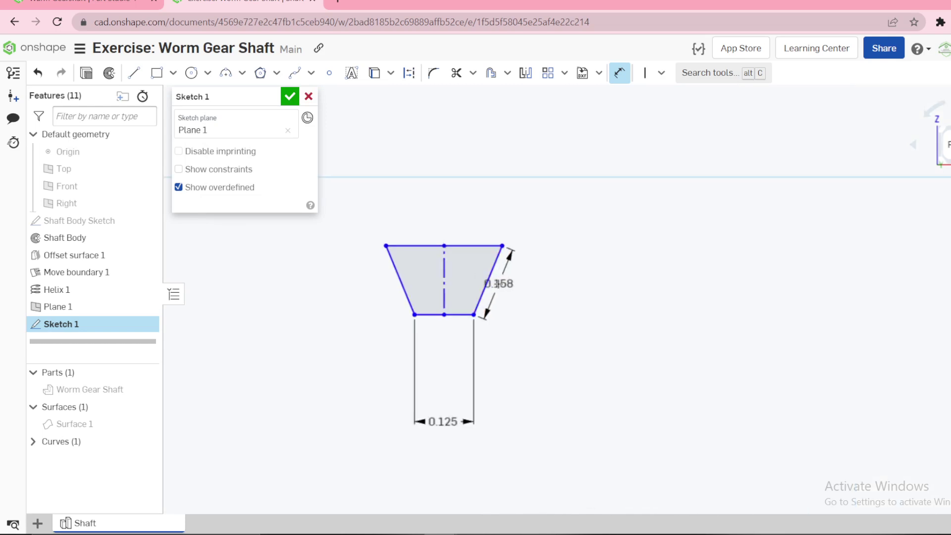
{"action": "left_click", "coordinate": [498, 284]}
{"action": "type", "text": "0."}
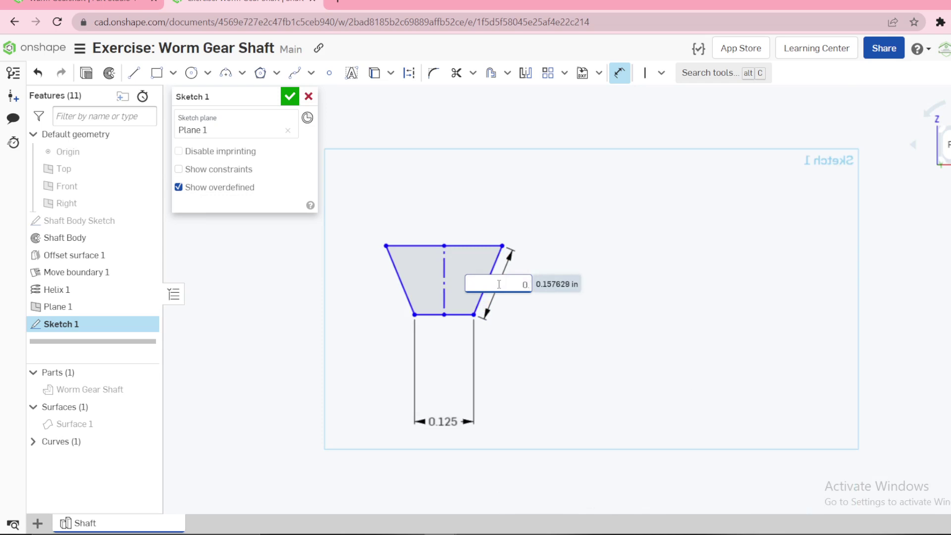
{"action": "type", "text": "3"}
{"action": "key", "text": "Return"}
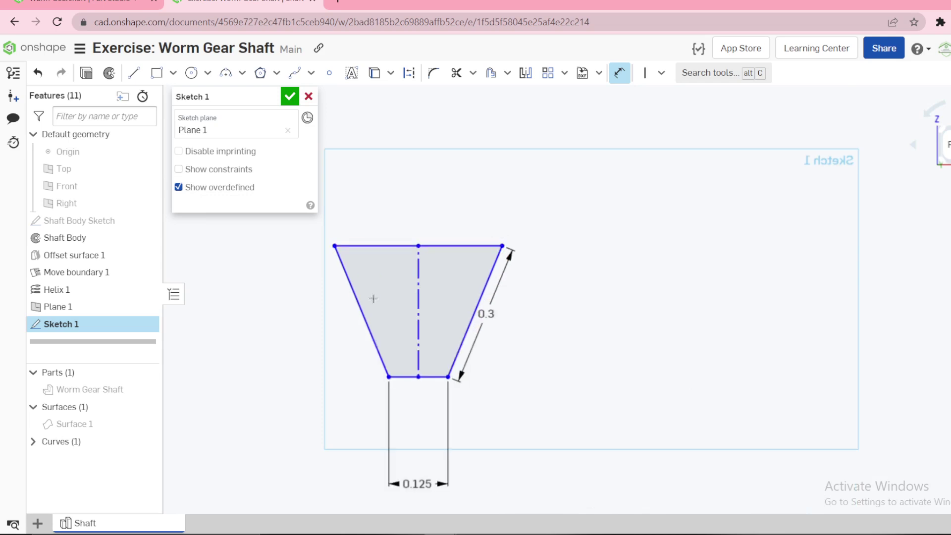
Dimension the angle between the trapezoid's two slanted sides at 29°
{"action": "left_click", "coordinate": [355, 296]}
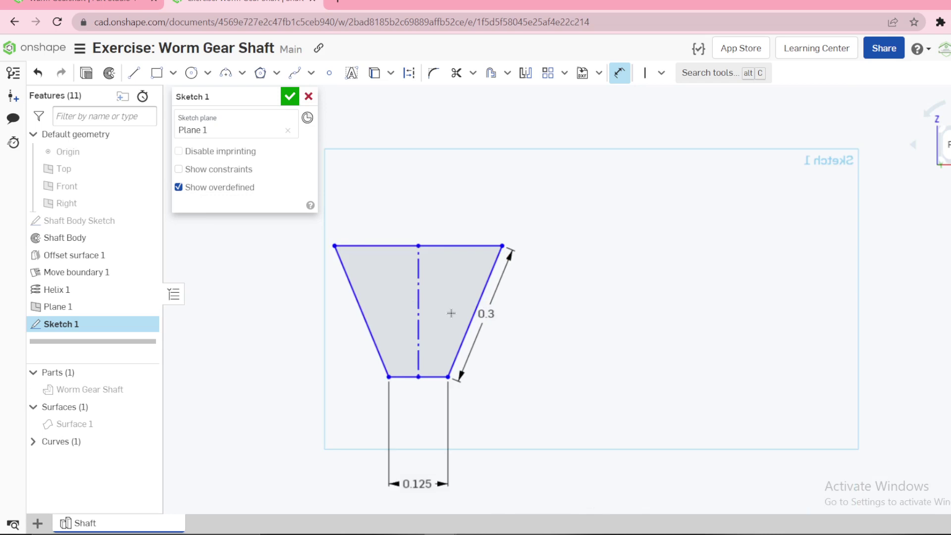
{"action": "left_click", "coordinate": [464, 335]}
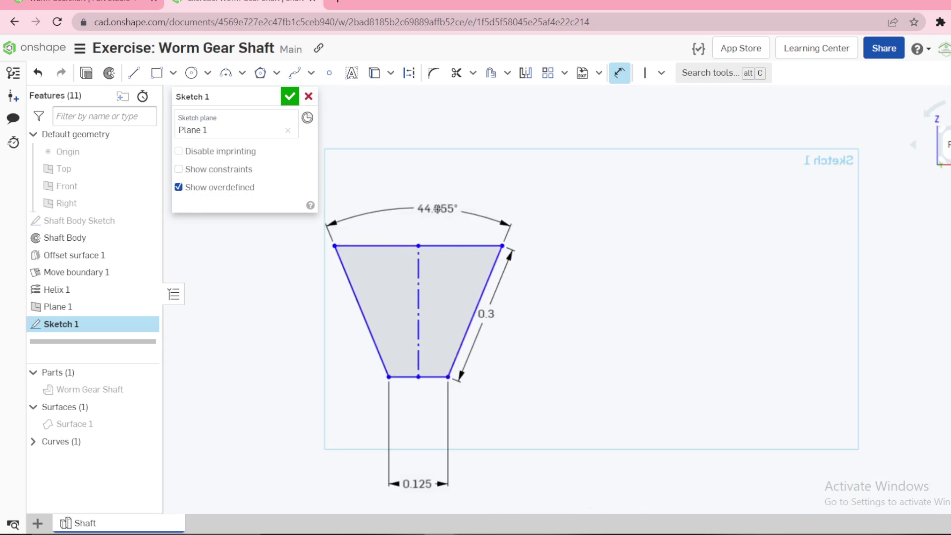
{"action": "left_click", "coordinate": [437, 209]}
{"action": "key", "text": "BackSpace"}
{"action": "key", "text": "Escape"}
Connect the midpoints of the two slanted sides with a horizontal line and convert it to construction geometry
{"action": "left_click", "coordinate": [133, 73]}
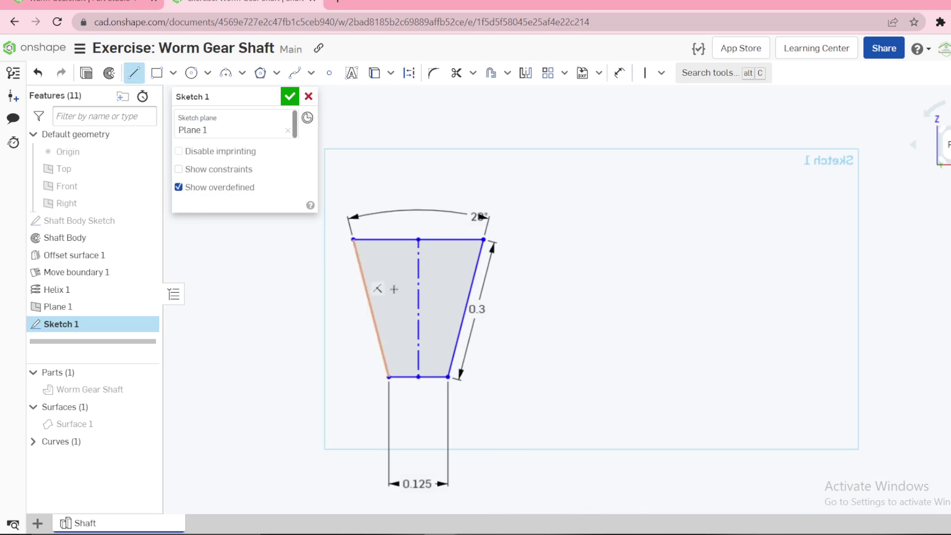
{"action": "left_click", "coordinate": [371, 308]}
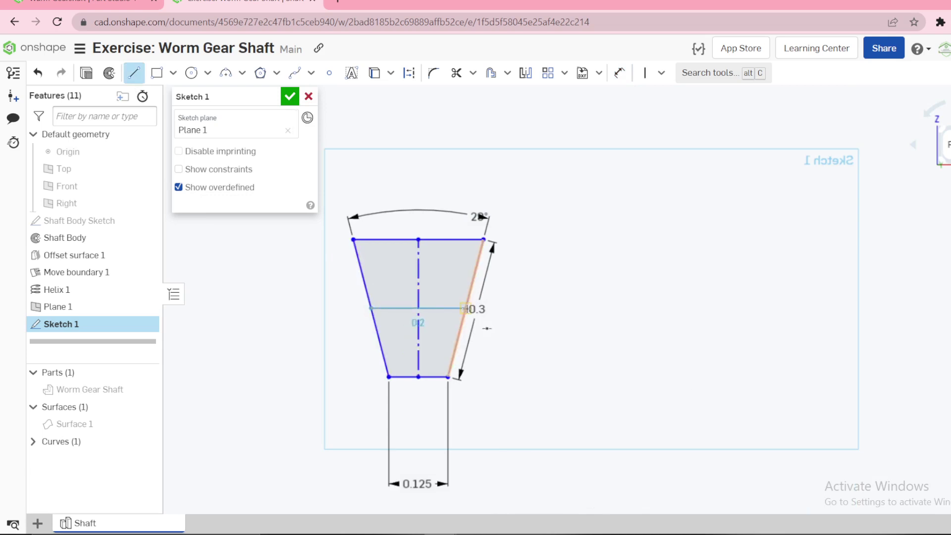
{"action": "left_click", "coordinate": [466, 308]}
{"action": "key", "text": "Escape"}
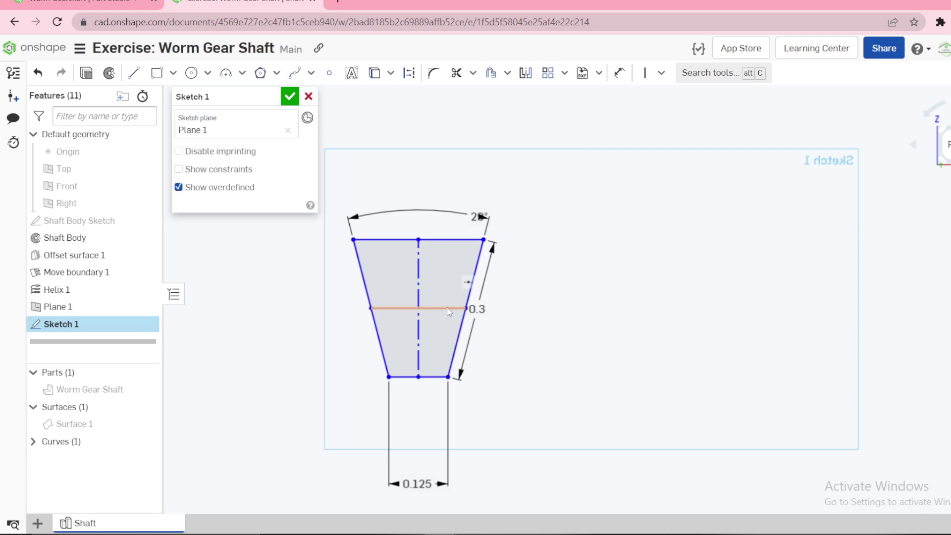
{"action": "left_click", "coordinate": [447, 308]}
{"action": "key", "text": "q"}
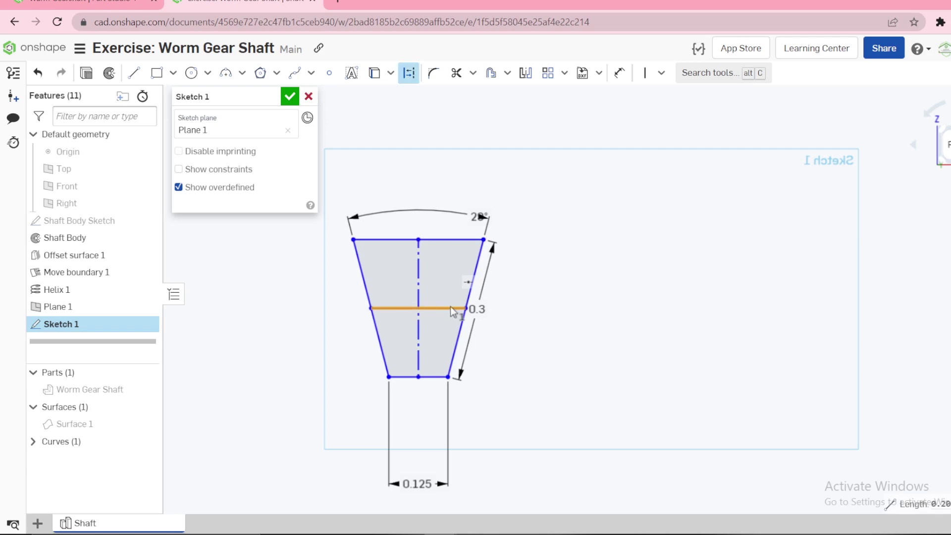
{"action": "left_click", "coordinate": [703, 307]}
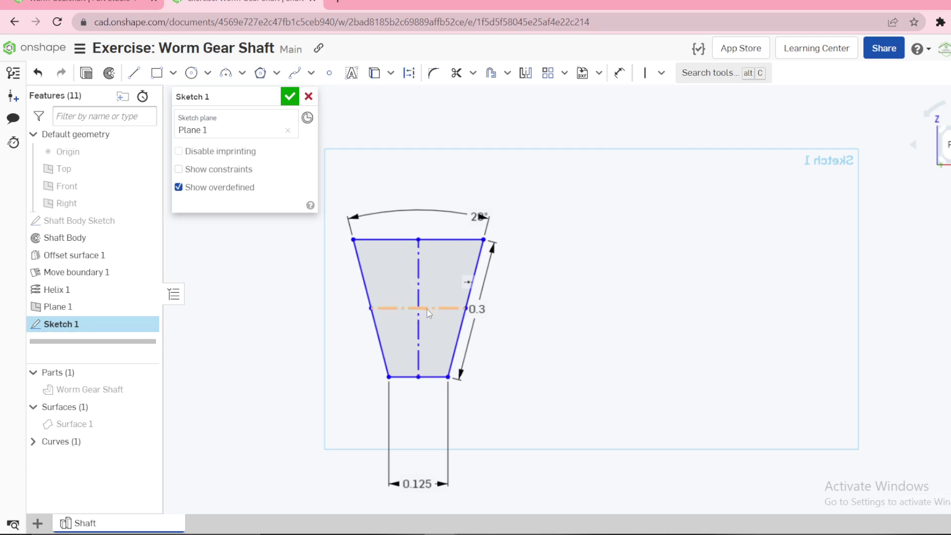
Make the horizontal construction line coincident with the nearest end vertex of the helix
{"action": "scroll", "coordinate": [495, 354], "scroll_direction": "down", "scroll_amount": 5}
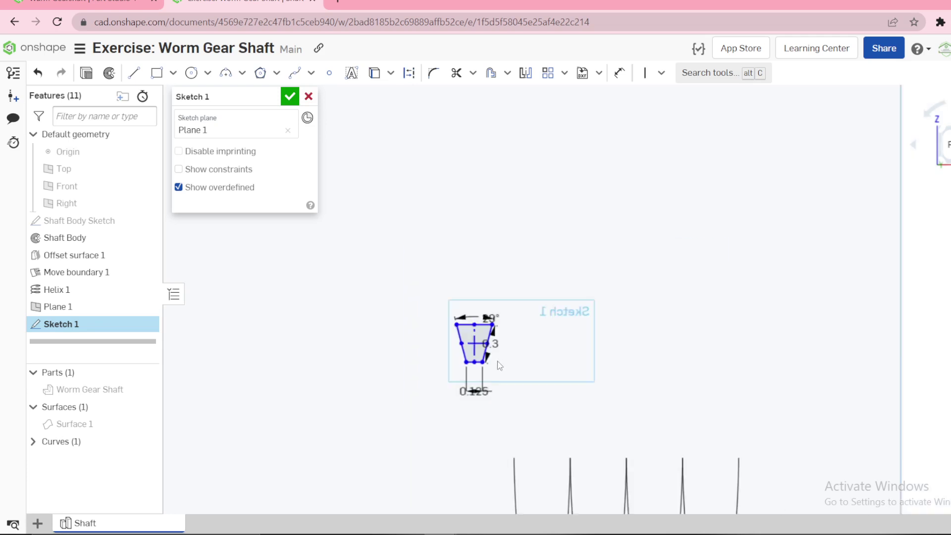
{"action": "scroll", "coordinate": [526, 461], "scroll_direction": "down", "scroll_amount": 2}
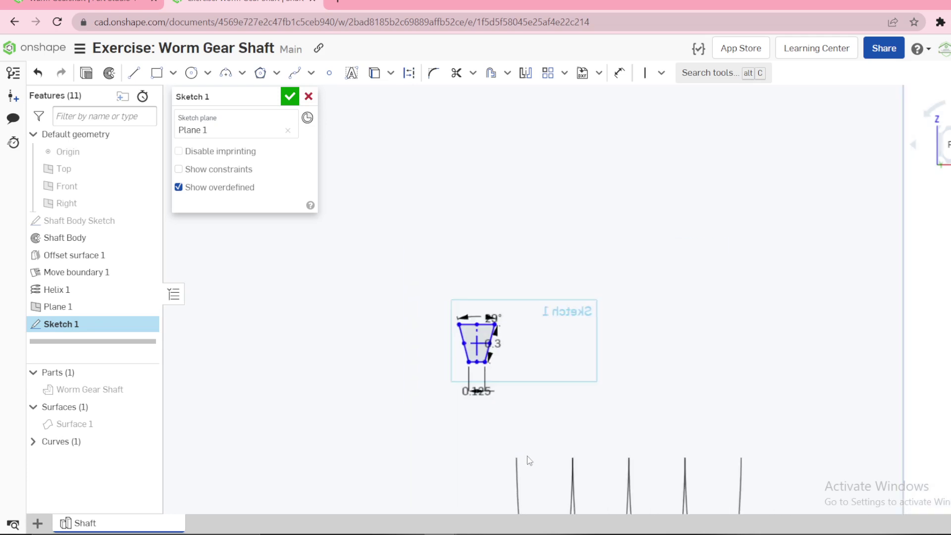
{"action": "scroll", "coordinate": [500, 317], "scroll_direction": "up", "scroll_amount": 3}
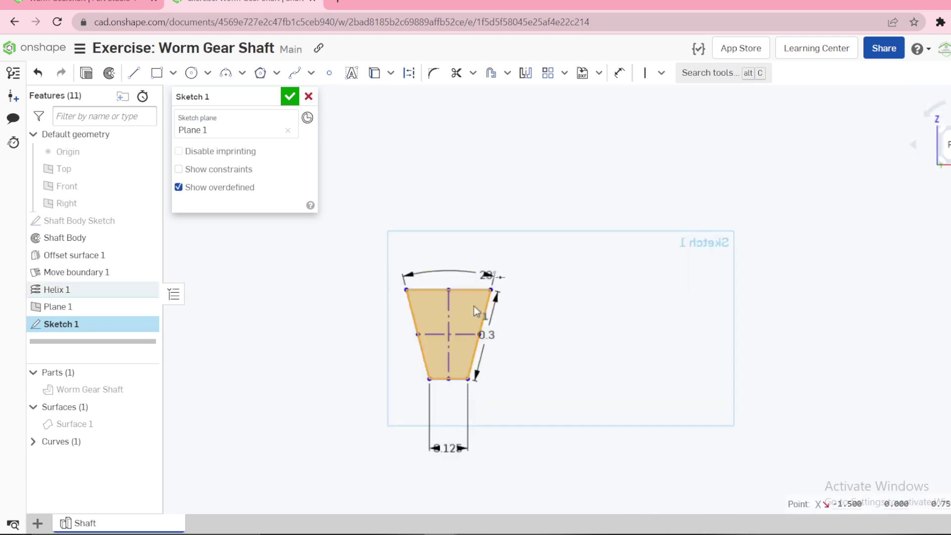
{"action": "scroll", "coordinate": [474, 308], "scroll_direction": "up", "scroll_amount": 3}
{"action": "key", "text": "i"}
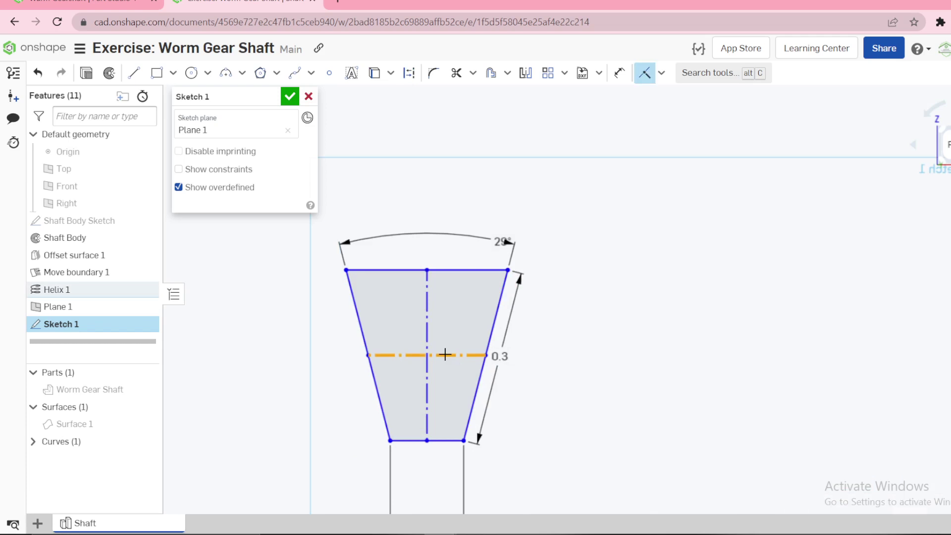
{"action": "scroll", "coordinate": [481, 341], "scroll_direction": "down", "scroll_amount": 5}
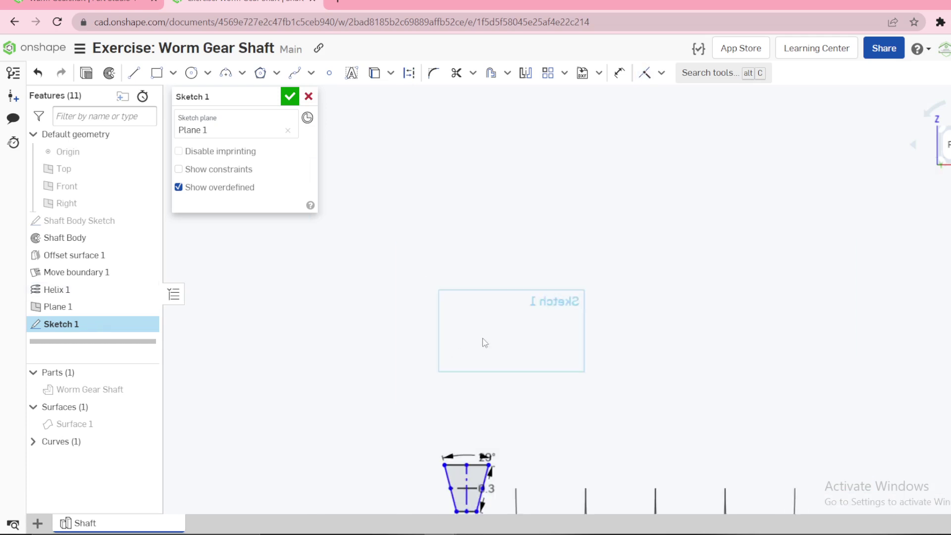
{"action": "key", "text": "Escape"}
{"action": "scroll", "coordinate": [485, 465], "scroll_direction": "up", "scroll_amount": 5}
{"action": "scroll", "coordinate": [488, 471], "scroll_direction": "down", "scroll_amount": 4}
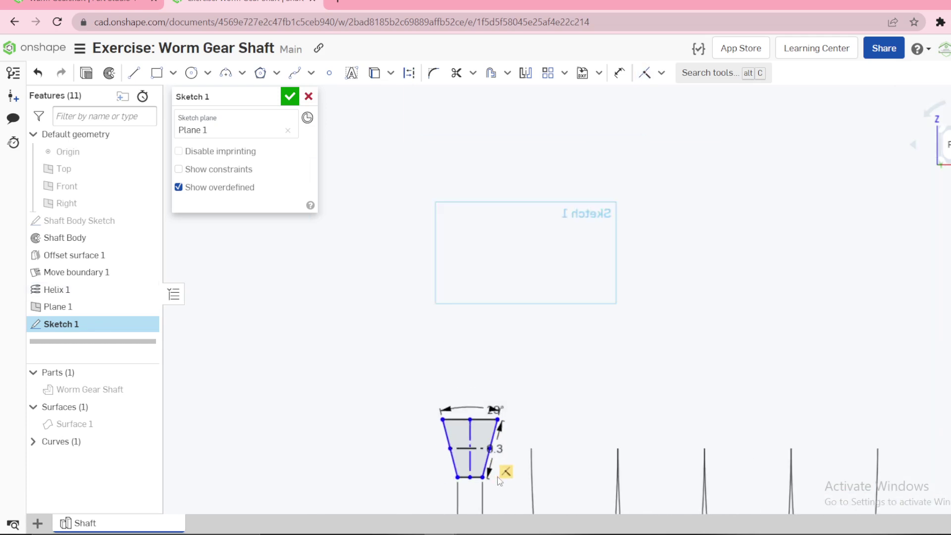
Move the trapezoid closer to the helix end and place a sketch point where the two construction lines cross
{"action": "key", "text": "f"}
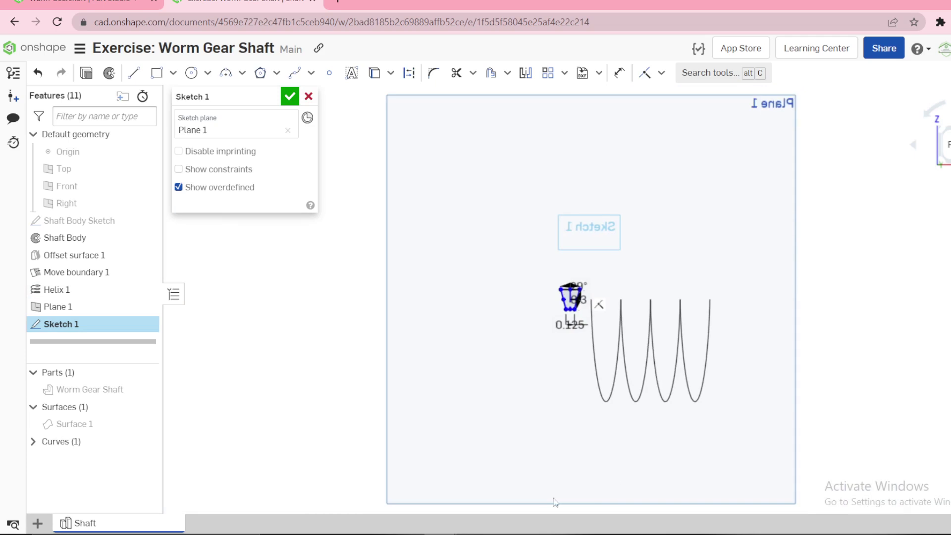
{"action": "scroll", "coordinate": [582, 298], "scroll_direction": "up", "scroll_amount": 8}
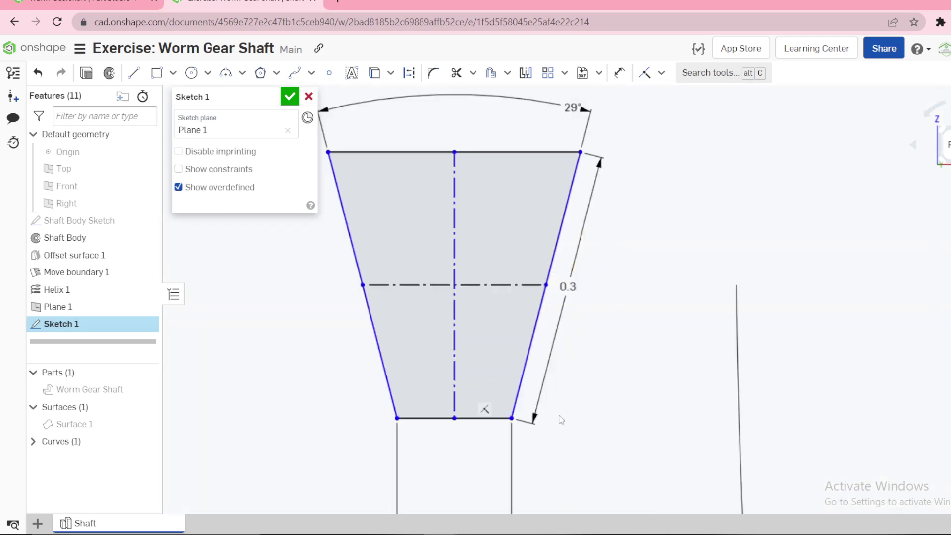
{"action": "mouse_move", "coordinate": [561, 420]}
{"action": "left_mouse_down"}
{"action": "mouse_move", "coordinate": [802, 403]}
{"action": "mouse_move", "coordinate": [641, 406]}
{"action": "mouse_move", "coordinate": [605, 397]}
{"action": "left_mouse_up"}
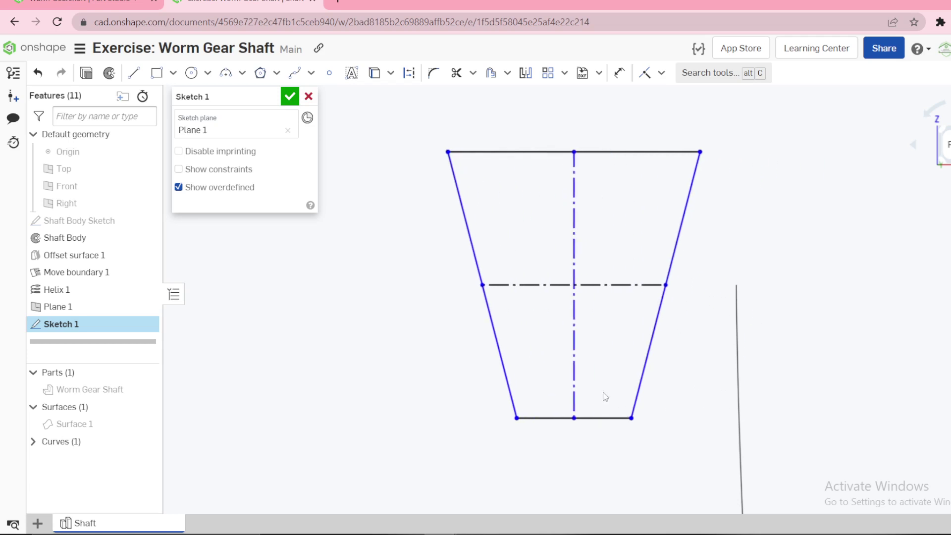
{"action": "left_click_drag", "start_coordinate": [580, 290], "coordinate": [578, 289]}
{"action": "left_click", "coordinate": [578, 289]}
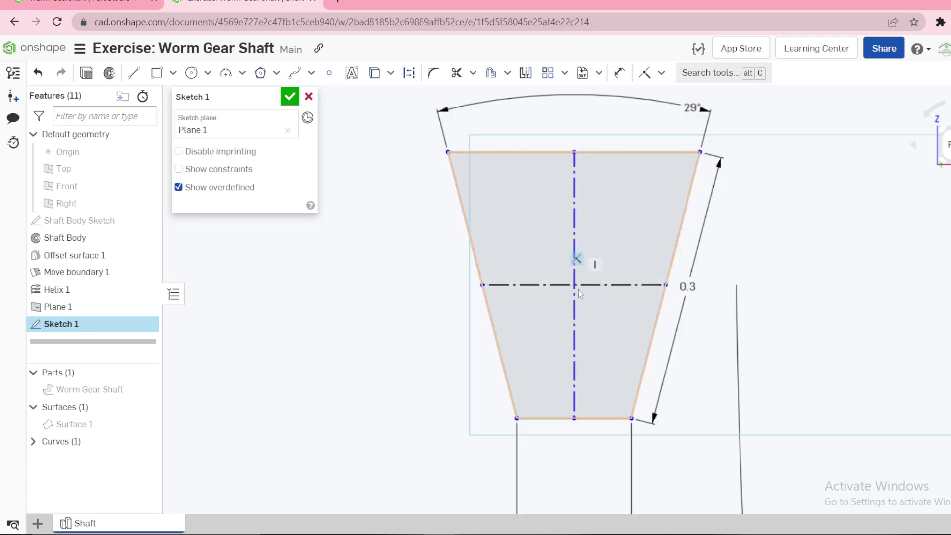
{"action": "left_click", "coordinate": [329, 73]}
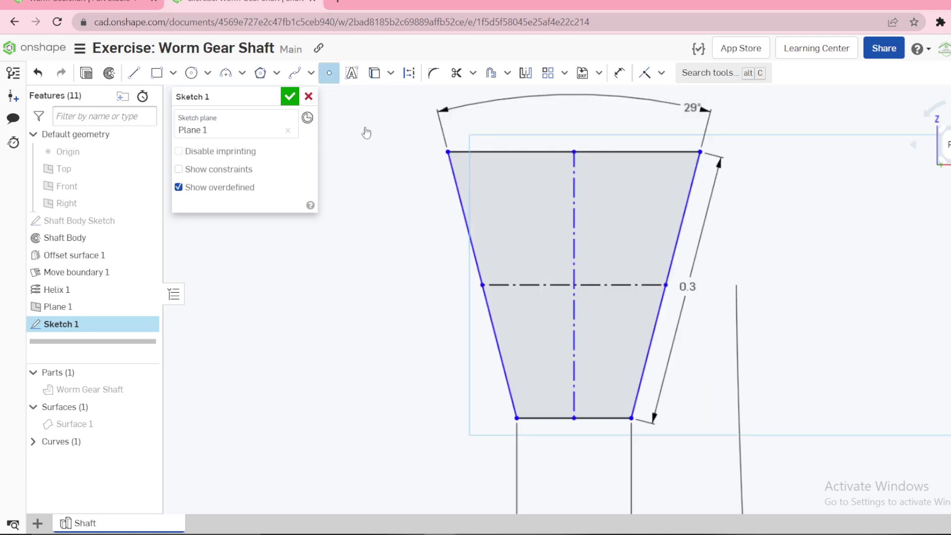
{"action": "left_click", "coordinate": [574, 285]}
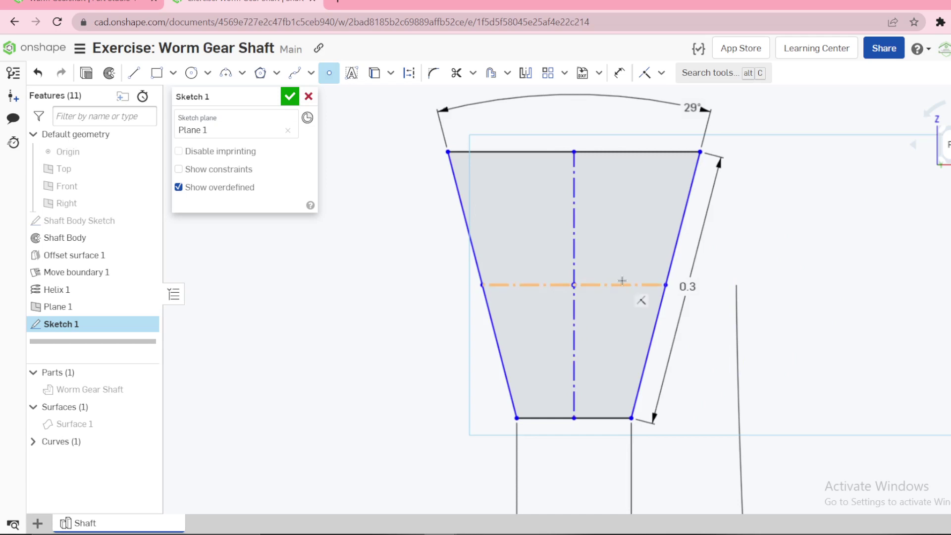
{"action": "key", "text": "Escape"}
Apply a Pierce constraint between the trapezoid's center point and the helix curve
{"action": "left_click", "coordinate": [574, 284]}
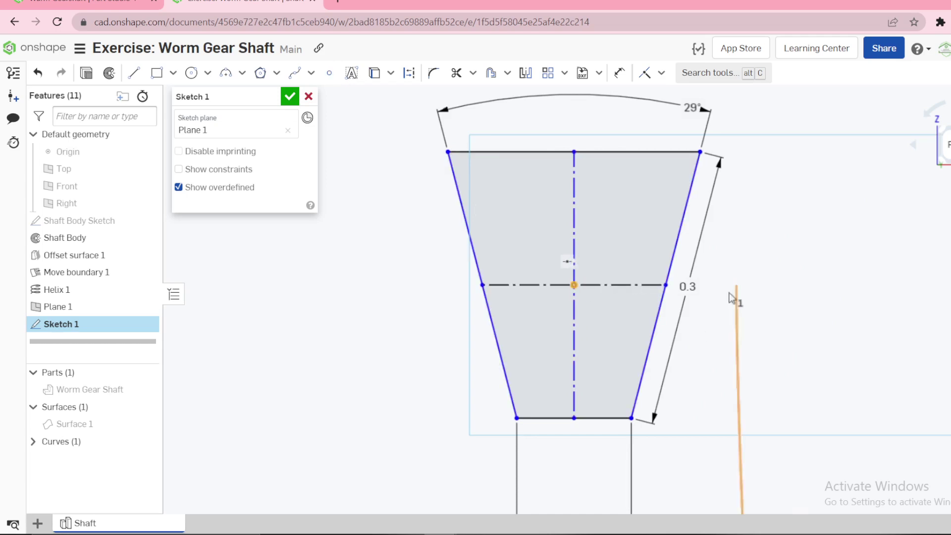
{"action": "left_click", "coordinate": [405, 311]}
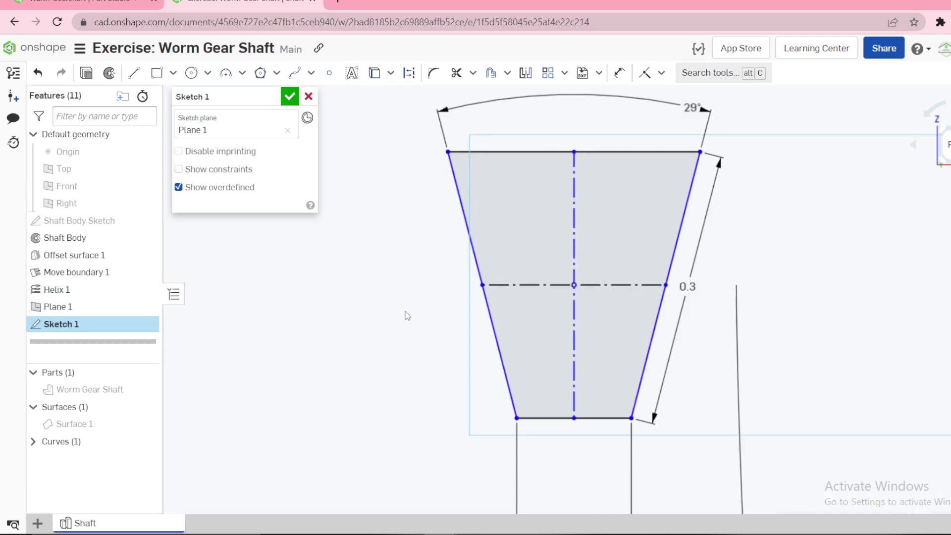
{"action": "left_click", "coordinate": [574, 286]}
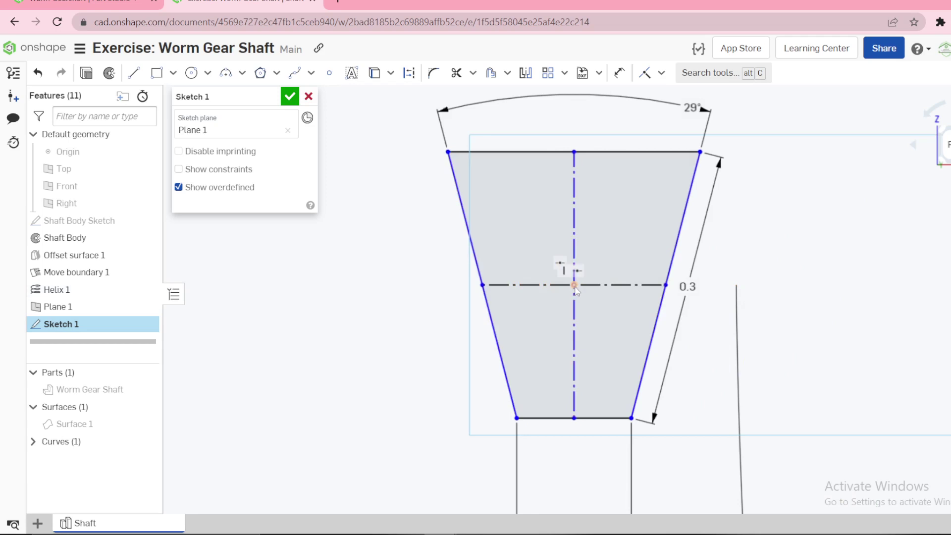
{"action": "left_click", "coordinate": [737, 322]}
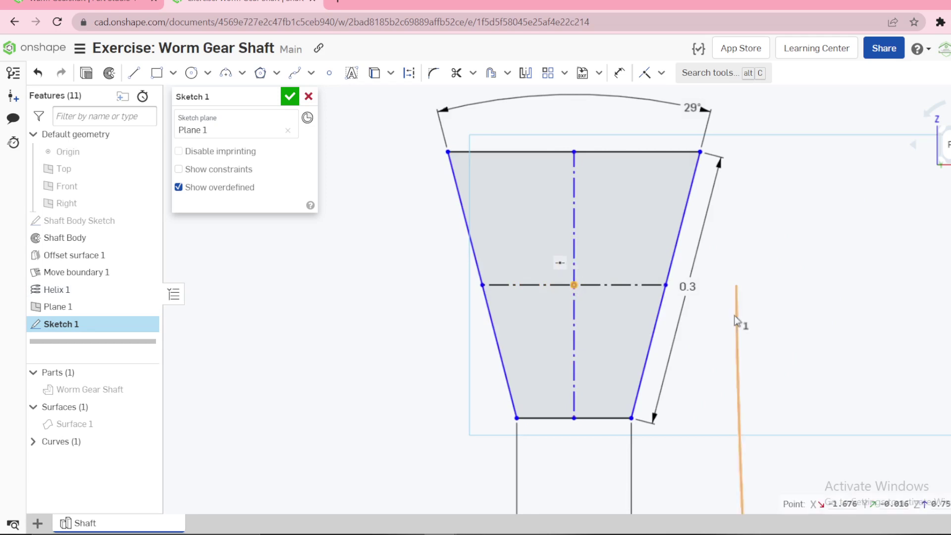
{"action": "left_click", "coordinate": [661, 73]}
{"action": "left_click", "coordinate": [682, 315]}
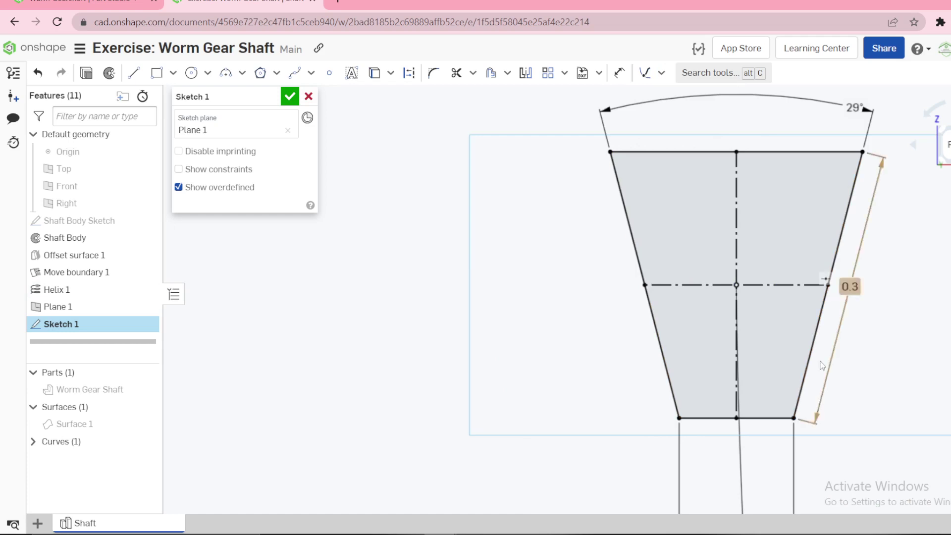
{"action": "scroll", "coordinate": [816, 363], "scroll_direction": "down", "scroll_amount": 5}
{"action": "scroll", "coordinate": [815, 365], "scroll_direction": "down", "scroll_amount": 3}
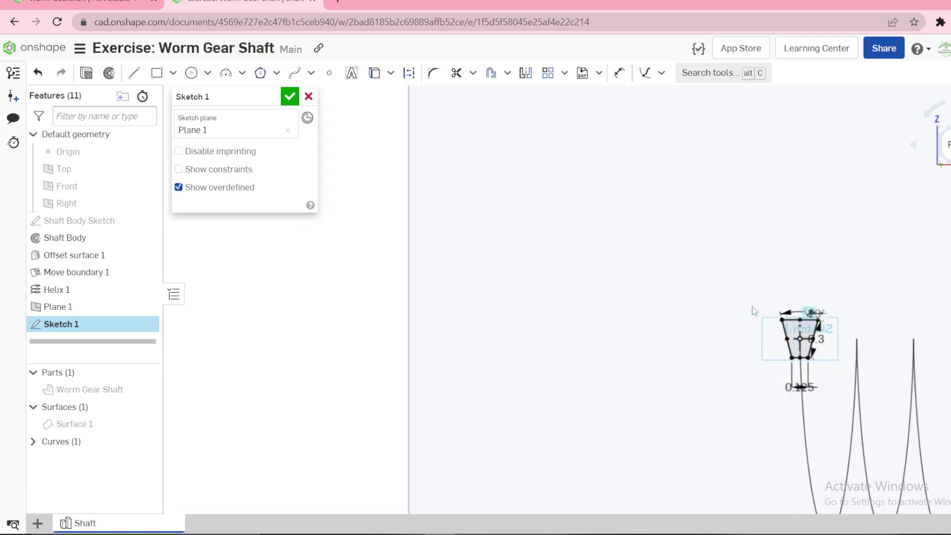
{"action": "key", "text": "shift+7"}
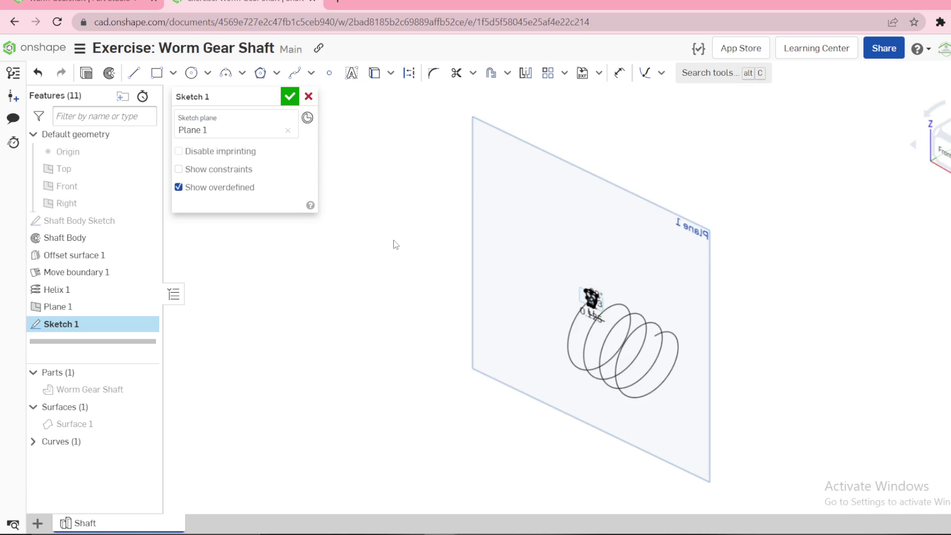
{"action": "scroll", "coordinate": [570, 300], "scroll_direction": "up", "scroll_amount": 3}
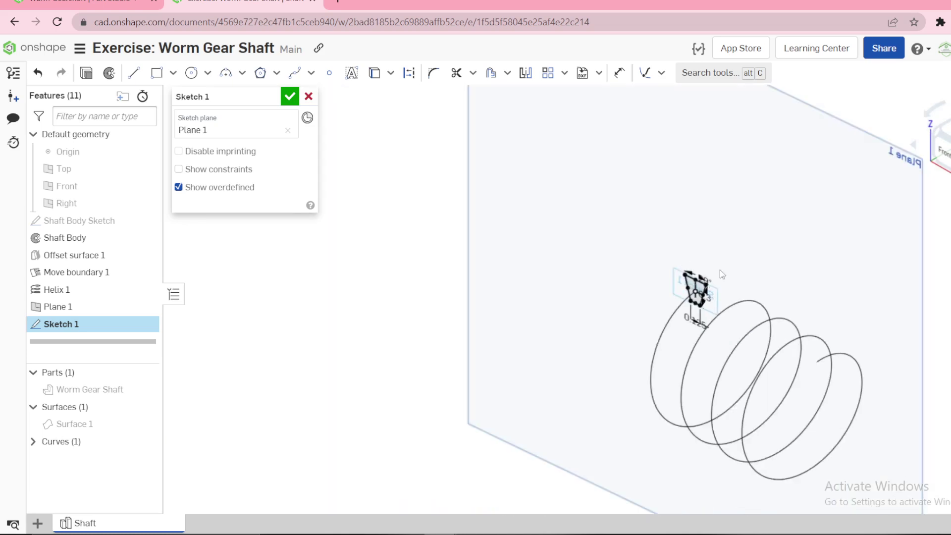
Hide the planes and close the sketch by starting a Revolve on the trapezoid profile
{"action": "key", "text": "p"}
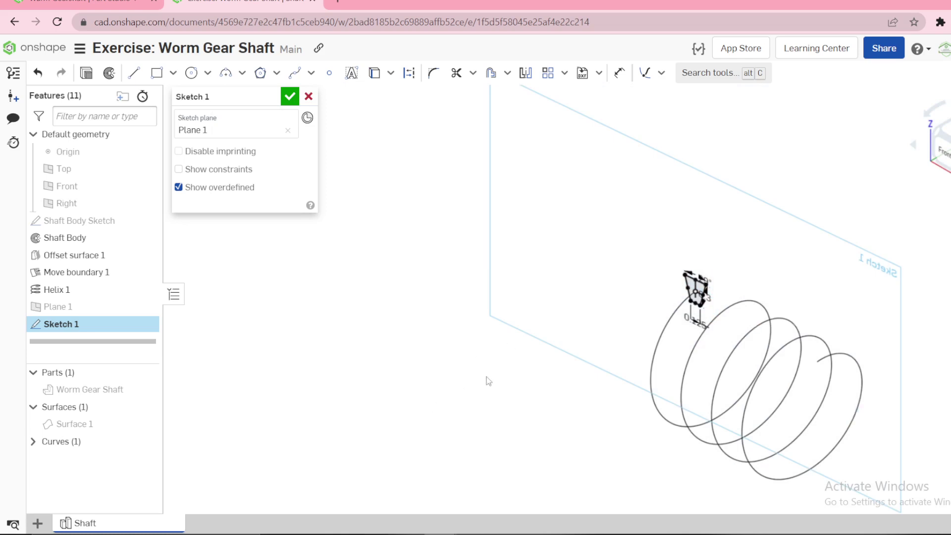
{"action": "left_click", "coordinate": [105, 74]}
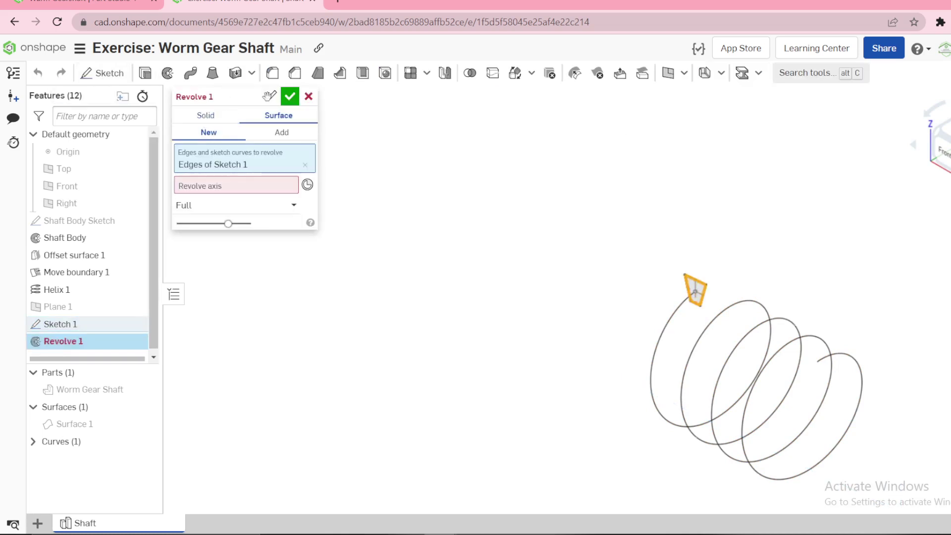
{"action": "left_click", "coordinate": [189, 74]}
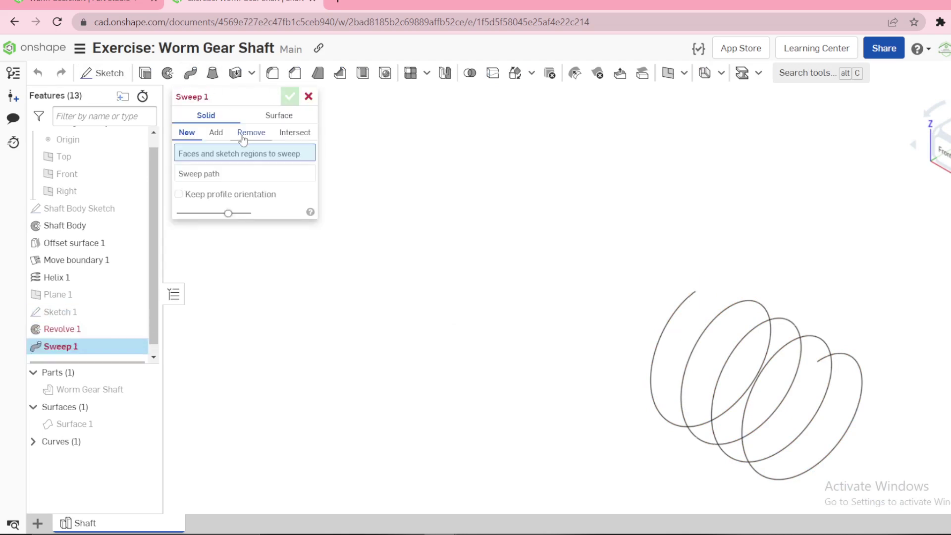
{"action": "left_click", "coordinate": [246, 137]}
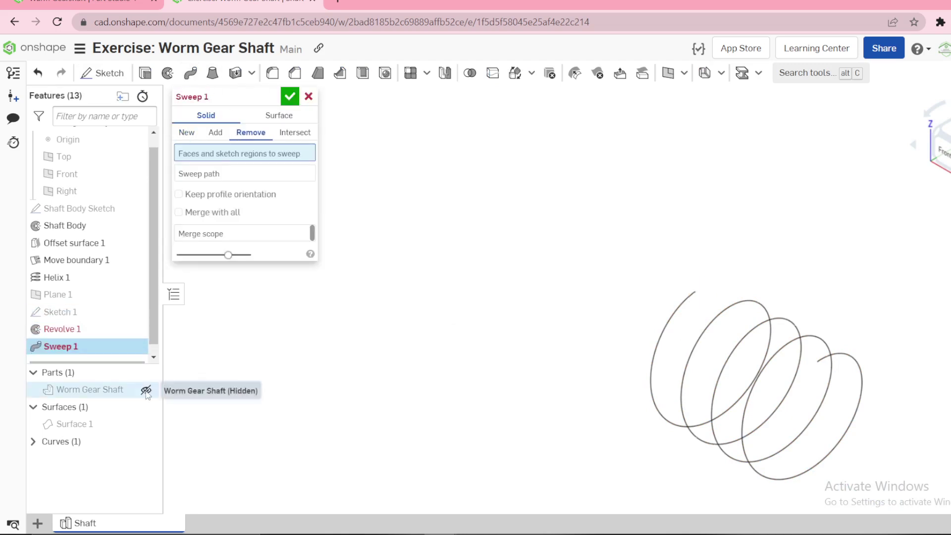
{"action": "left_click", "coordinate": [146, 390]}
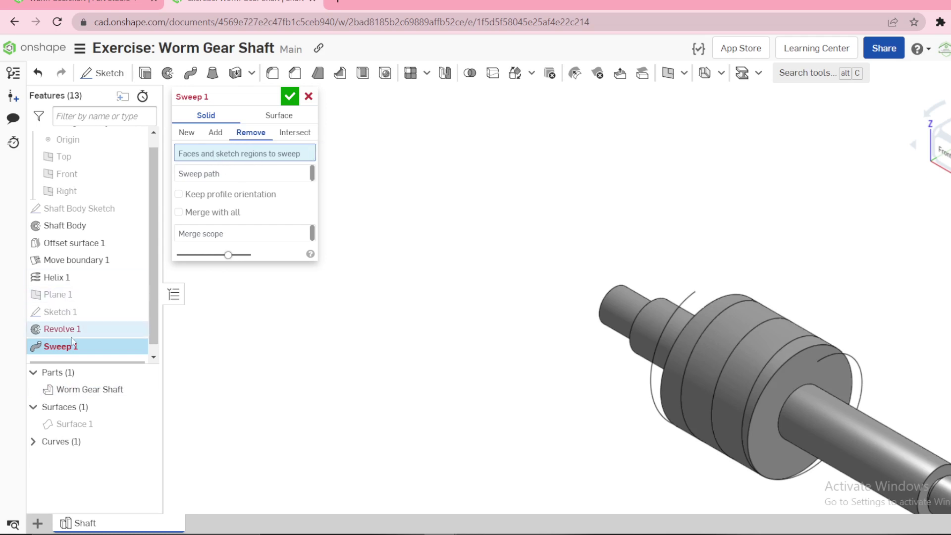
{"action": "left_click", "coordinate": [292, 115]}
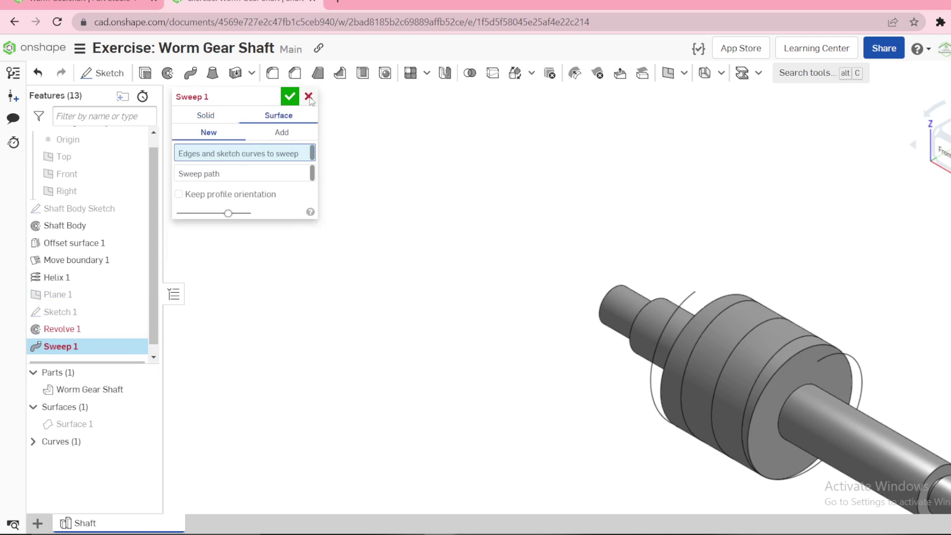
{"action": "left_click", "coordinate": [309, 96]}
Delete the mistaken Revolve 1 feature from the feature list
{"action": "left_click", "coordinate": [54, 347]}
{"action": "key", "text": "Delete"}
{"action": "right_click", "coordinate": [67, 347]}
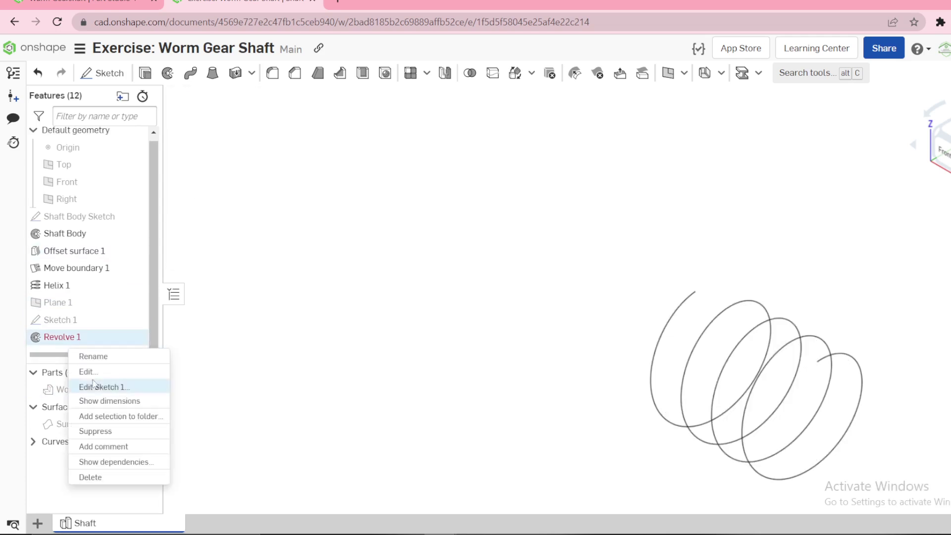
{"action": "left_click", "coordinate": [80, 476]}
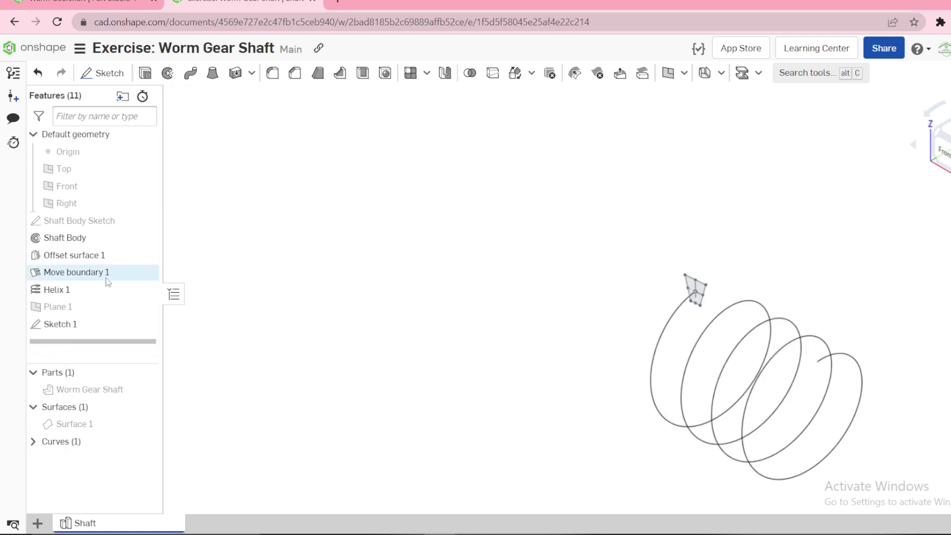
Set up a solid Remove sweep with Sketch 1's trapezoid as the profile and the helix curve as the path
{"action": "left_click", "coordinate": [190, 73]}
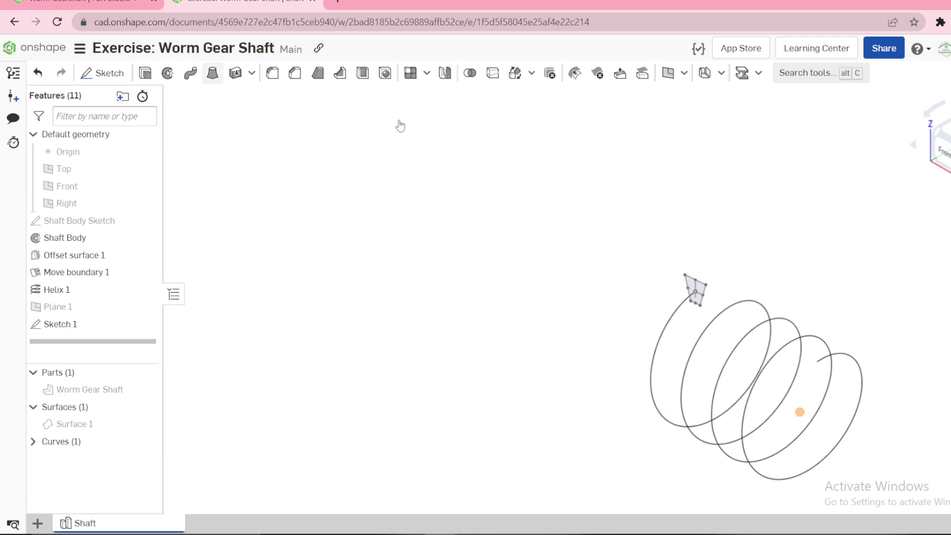
{"action": "scroll", "coordinate": [709, 292], "scroll_direction": "up", "scroll_amount": 2}
{"action": "scroll", "coordinate": [709, 292], "scroll_direction": "up", "scroll_amount": 5}
{"action": "left_click", "coordinate": [252, 134]}
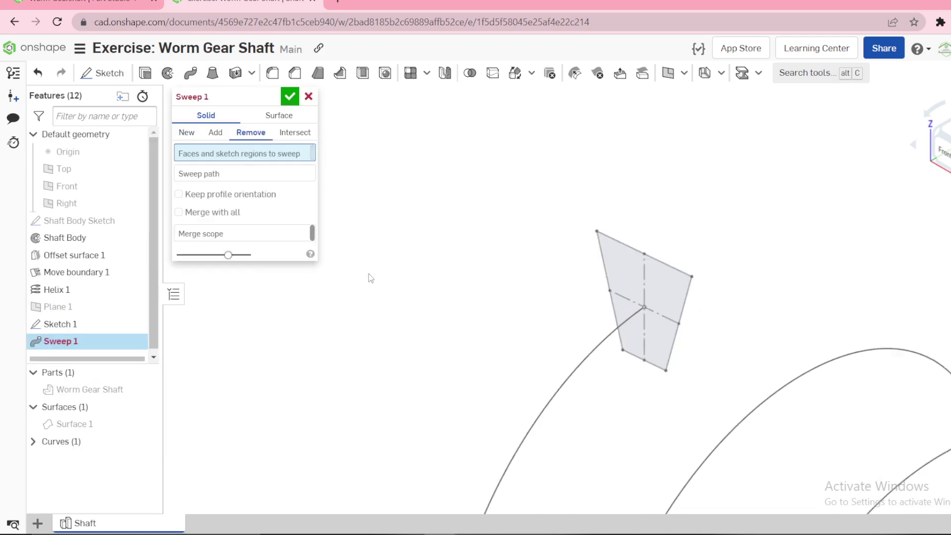
{"action": "left_click", "coordinate": [64, 325]}
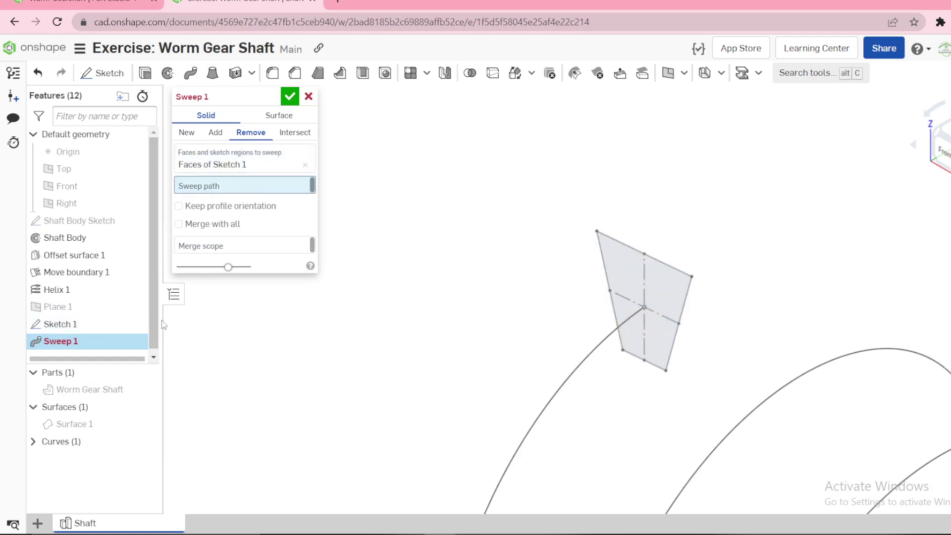
{"action": "left_click", "coordinate": [574, 369]}
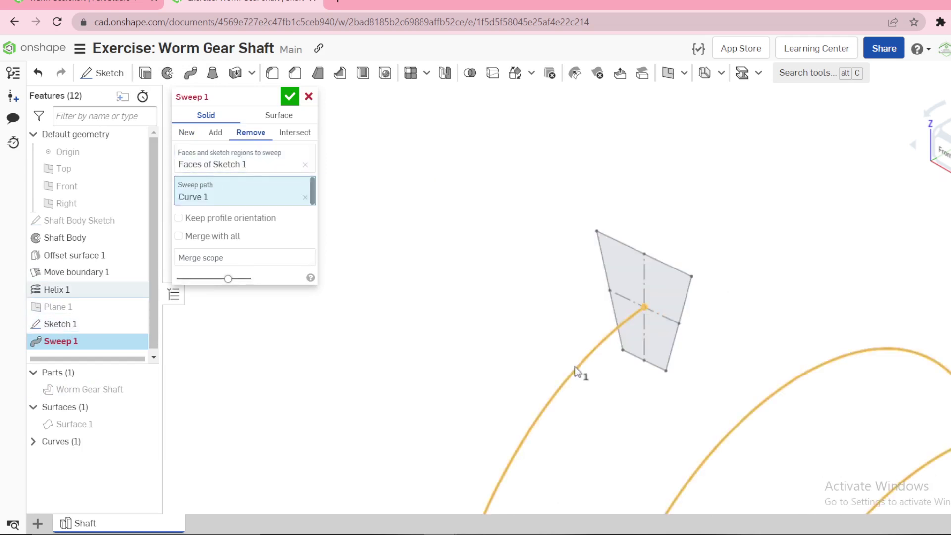
Show the Worm Gear Shaft part and set it as the sweep's merge scope
{"action": "left_click", "coordinate": [144, 389]}
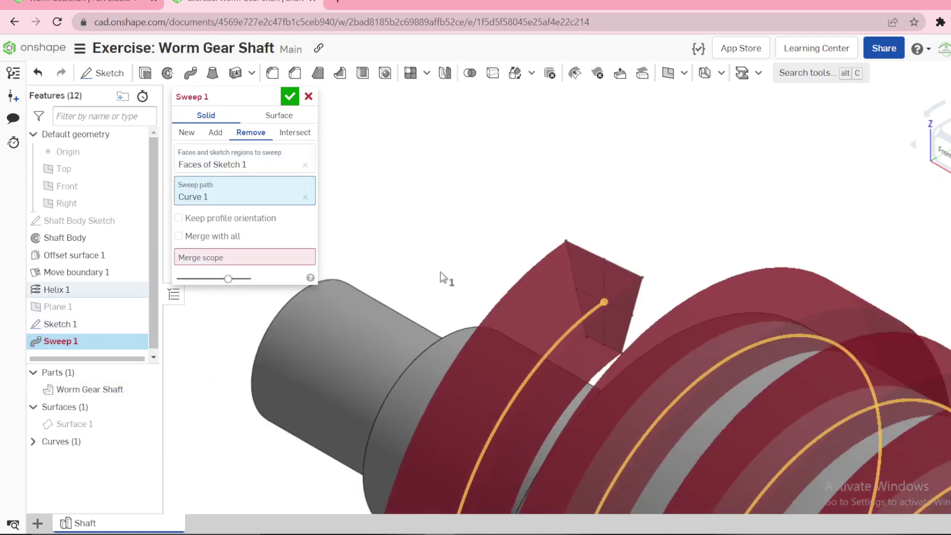
{"action": "scroll", "coordinate": [440, 271], "scroll_direction": "down", "scroll_amount": 1}
{"action": "left_click", "coordinate": [203, 258]}
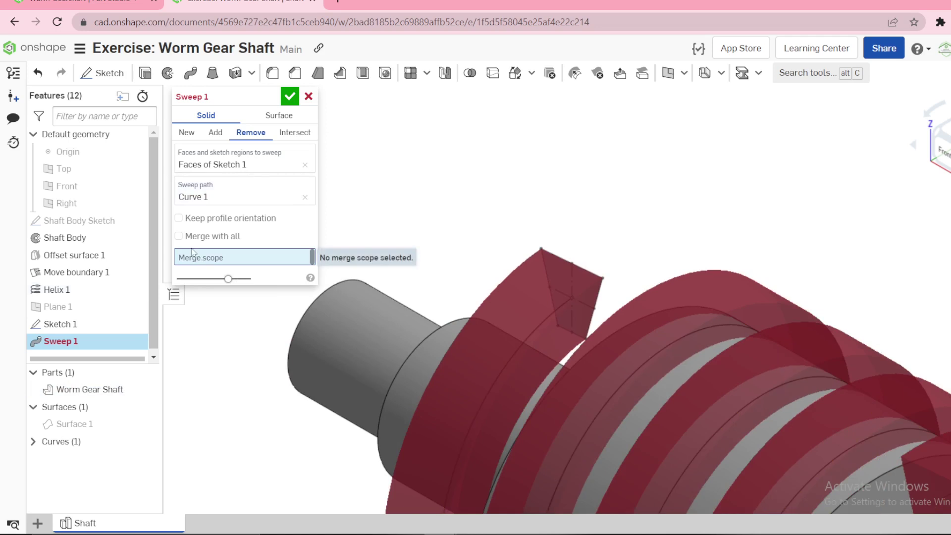
{"action": "scroll", "coordinate": [527, 320], "scroll_direction": "down", "scroll_amount": 1}
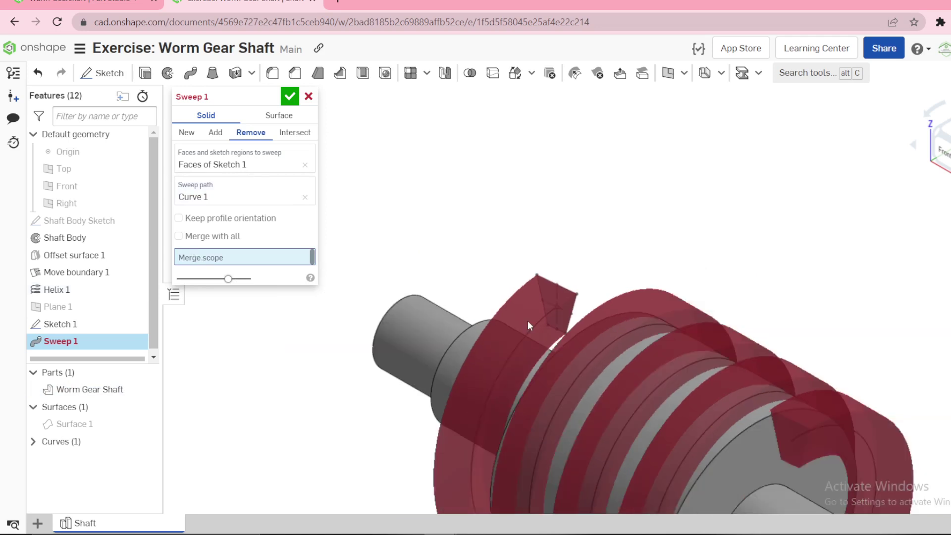
{"action": "left_click", "coordinate": [97, 390]}
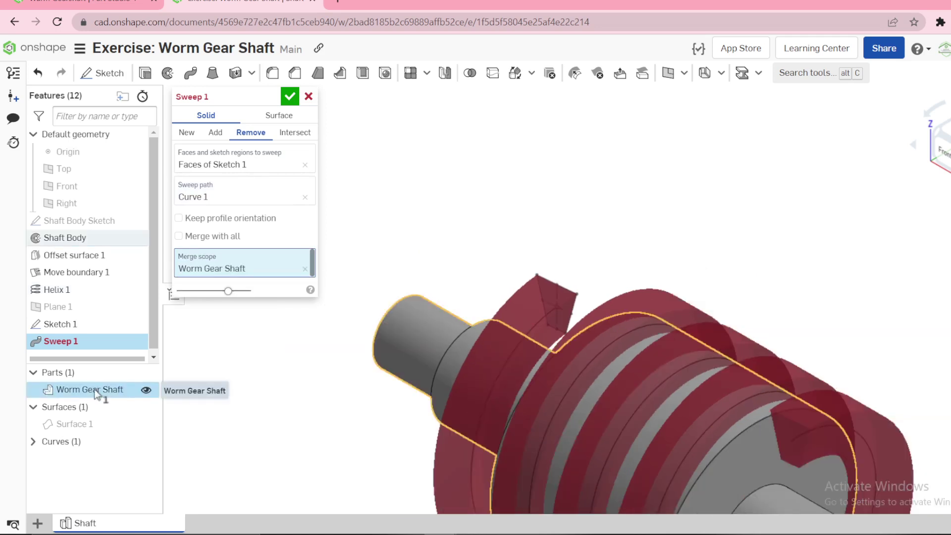
Check the swept thread cut from the front and at an angle, and accept the sweep
{"action": "scroll", "coordinate": [649, 369], "scroll_direction": "down", "scroll_amount": 2}
{"action": "scroll", "coordinate": [627, 409], "scroll_direction": "up", "scroll_amount": 2}
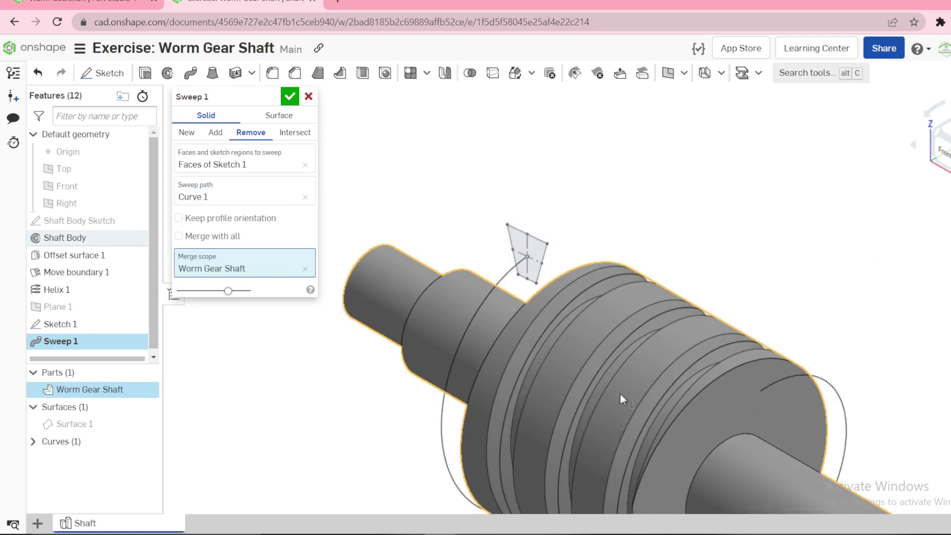
{"action": "scroll", "coordinate": [599, 371], "scroll_direction": "down", "scroll_amount": 2}
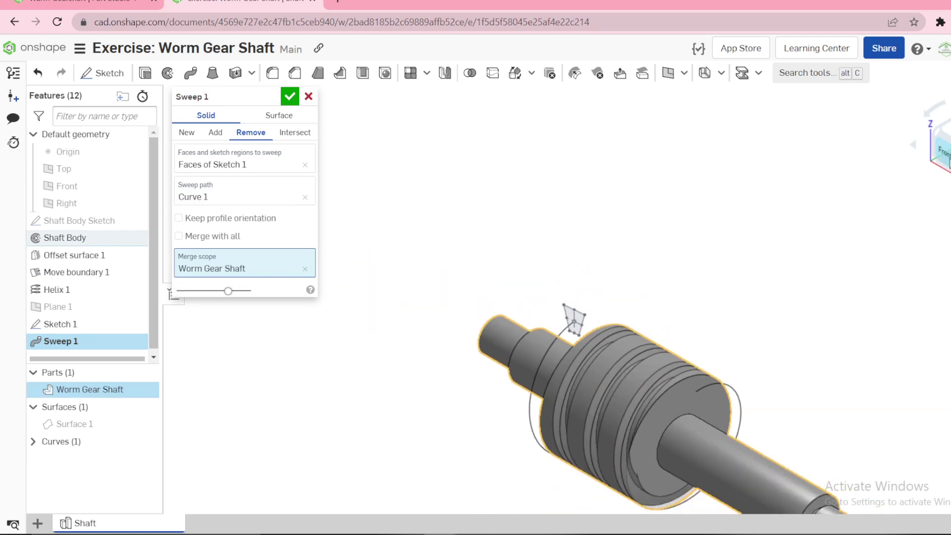
{"action": "left_click", "coordinate": [942, 151]}
{"action": "scroll", "coordinate": [567, 270], "scroll_direction": "down", "scroll_amount": 1}
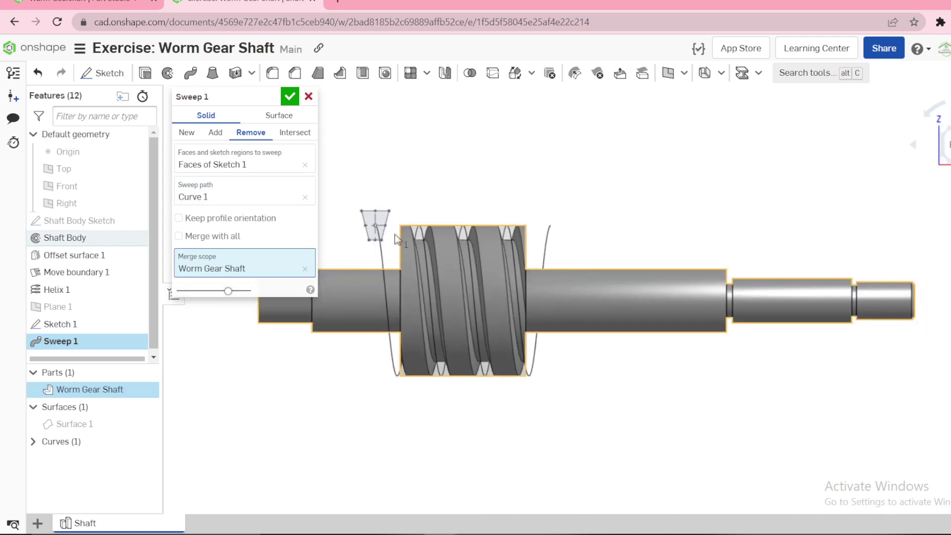
{"action": "scroll", "coordinate": [373, 221], "scroll_direction": "up", "scroll_amount": 1}
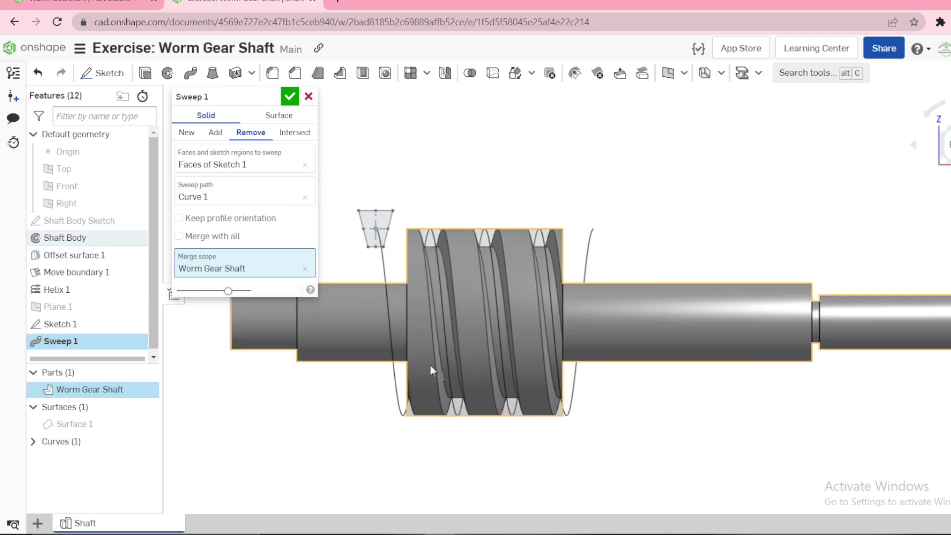
{"action": "right_click_drag", "start_coordinate": [435, 203], "coordinate": [444, 250]}
{"action": "left_click", "coordinate": [289, 96]}
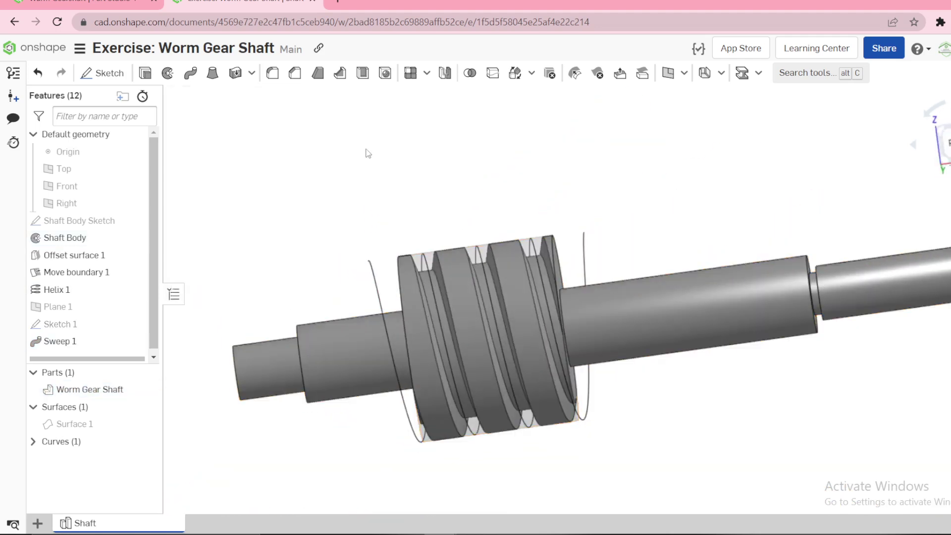
Hide the helix curve around the worm thread
{"action": "scroll", "coordinate": [403, 227], "scroll_direction": "down", "scroll_amount": 3}
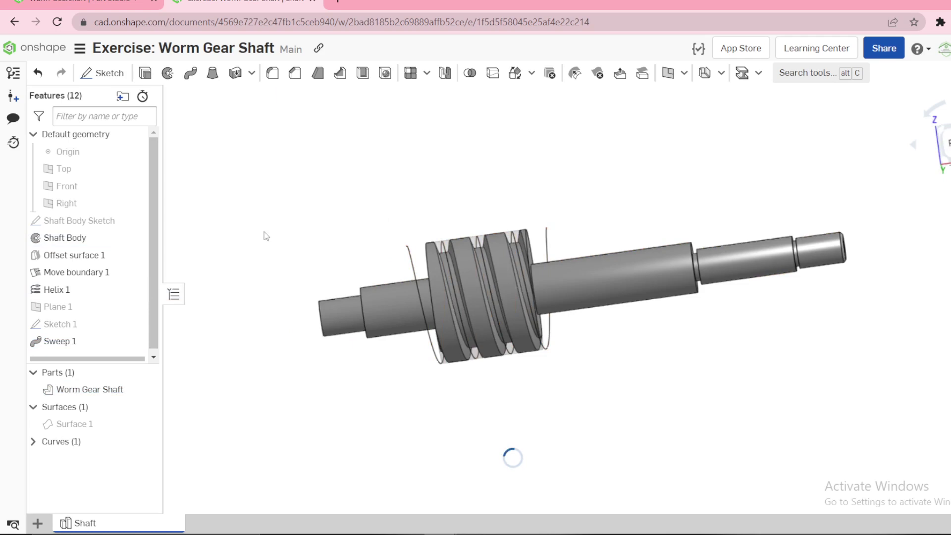
{"action": "right_click_drag", "start_coordinate": [545, 187], "coordinate": [532, 216]}
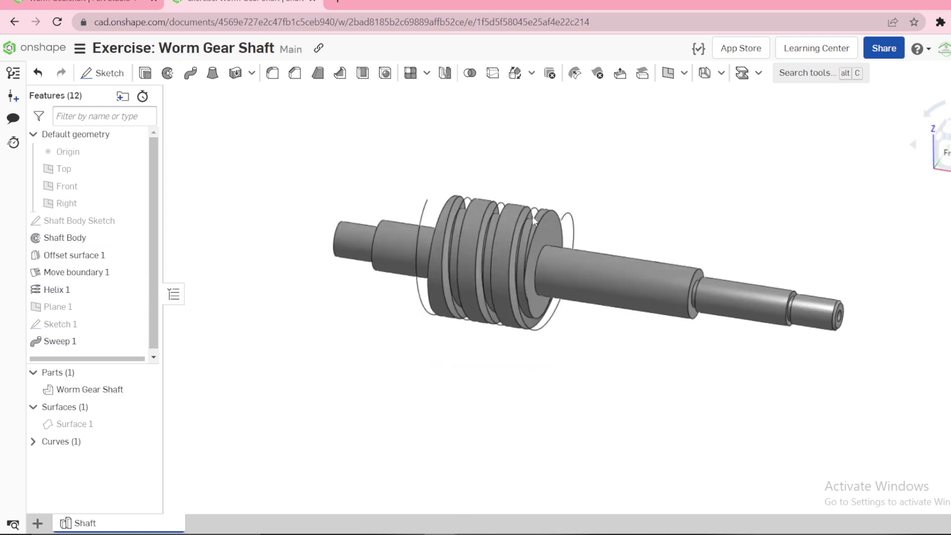
{"action": "right_click", "coordinate": [130, 290]}
{"action": "key", "text": "Escape"}
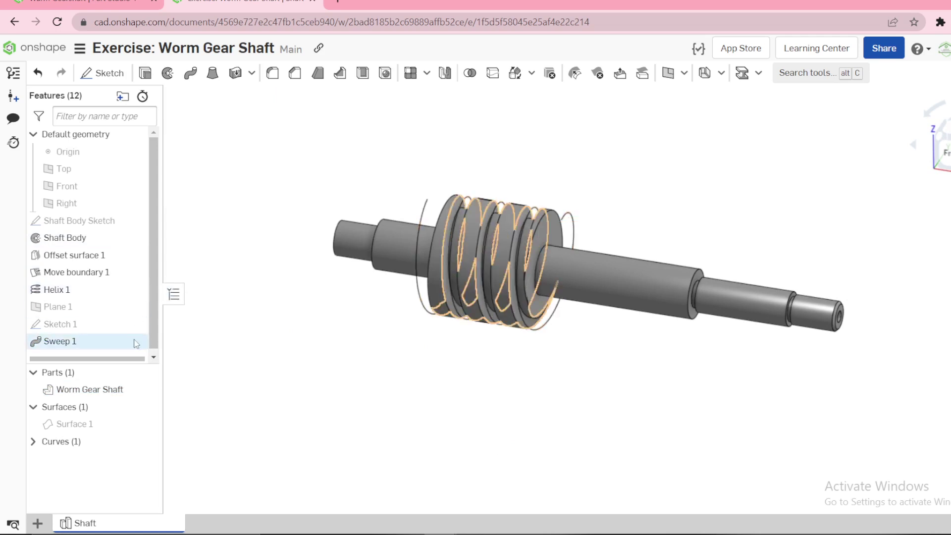
{"action": "right_click", "coordinate": [420, 221]}
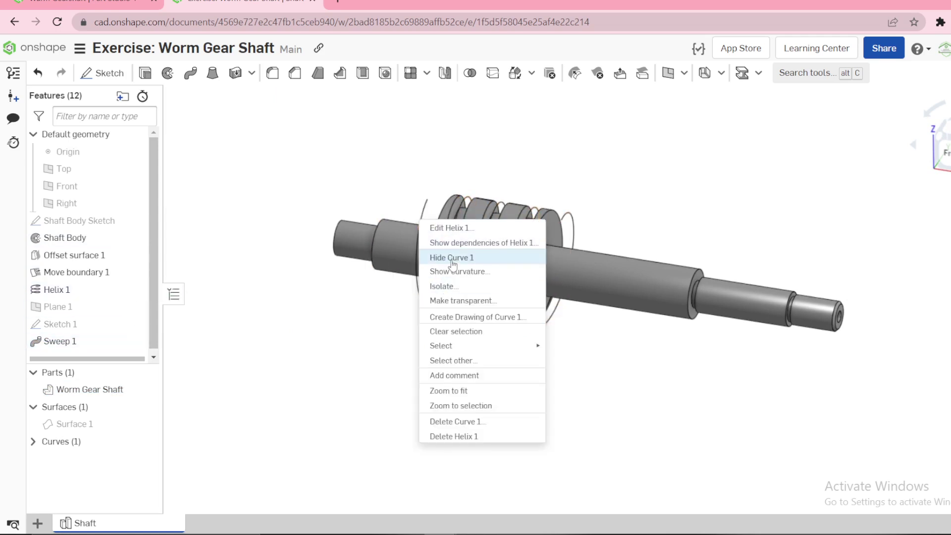
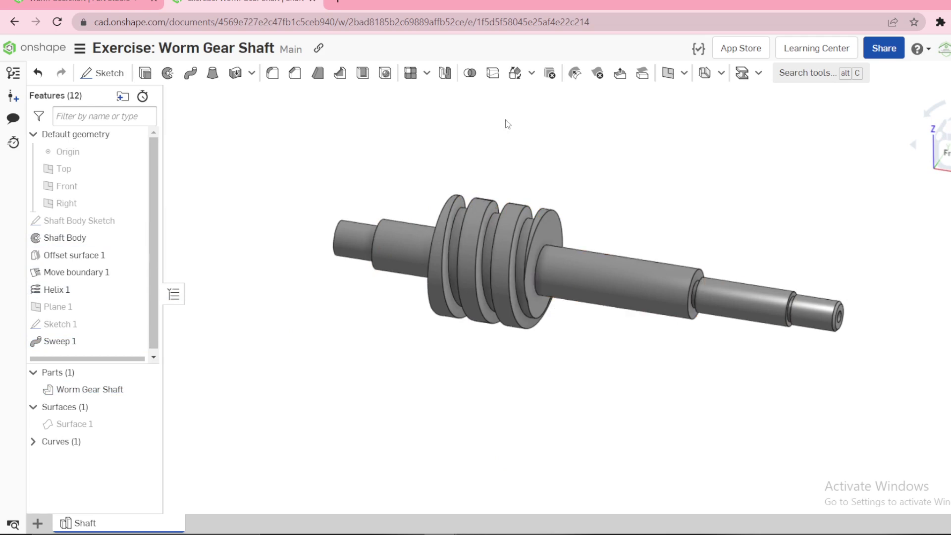
Fillet the two circular edges where the shaft meets the worm's end faces with a 0.125 in radius
{"action": "left_click", "coordinate": [547, 245]}
{"action": "key", "text": "shift+f"}
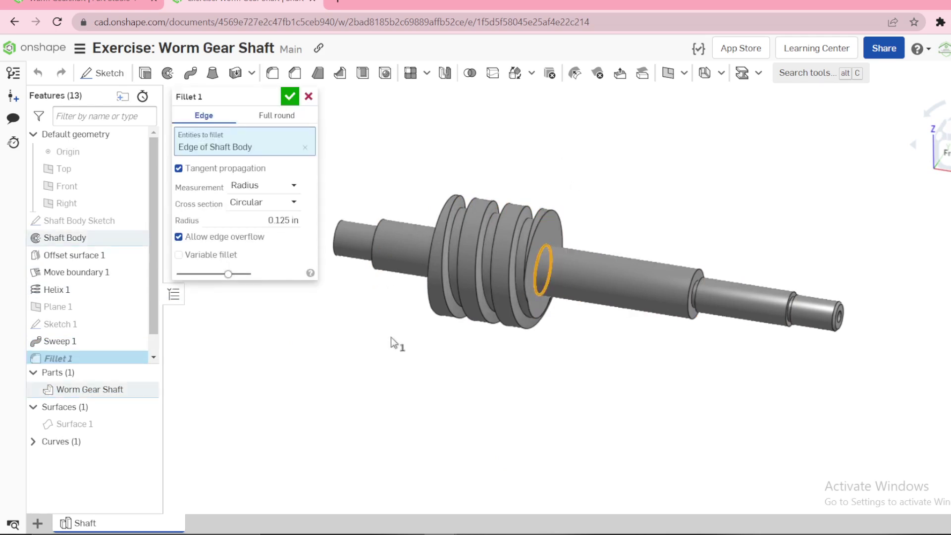
{"action": "right_click_drag", "start_coordinate": [378, 367], "coordinate": [468, 270]}
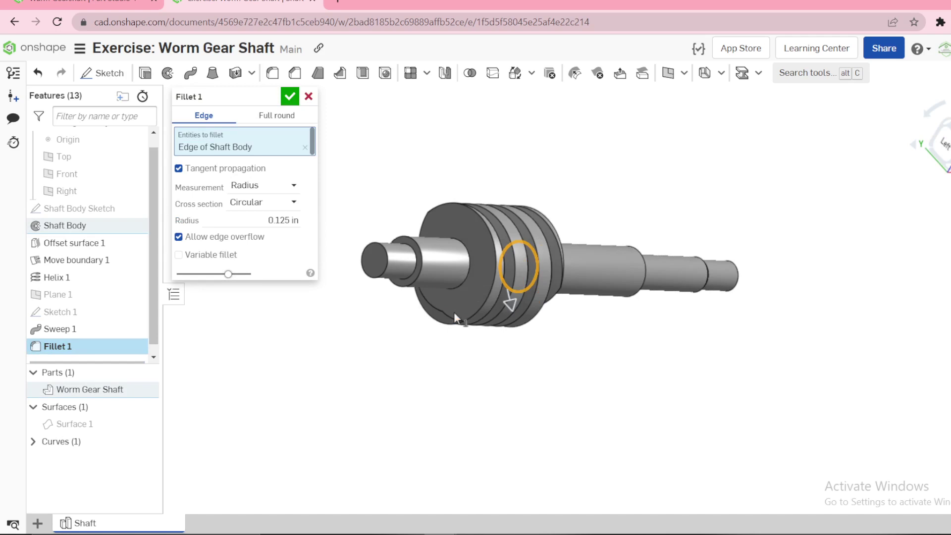
{"action": "left_click", "coordinate": [469, 267]}
{"action": "left_click", "coordinate": [289, 96]}
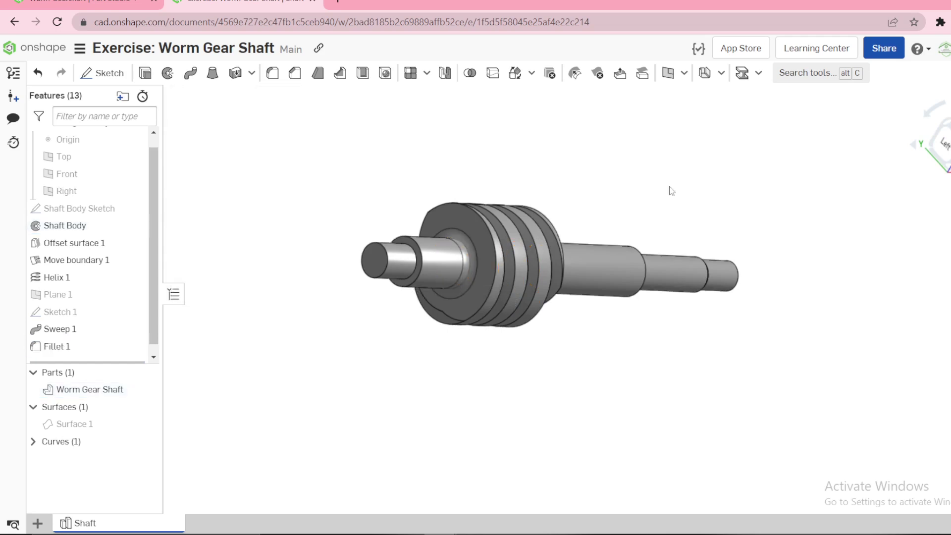
Create an offset surface at 0 in from the cylindrical face of the small shaft end with the centre hole
{"action": "right_click_drag", "start_coordinate": [707, 202], "coordinate": [619, 228]}
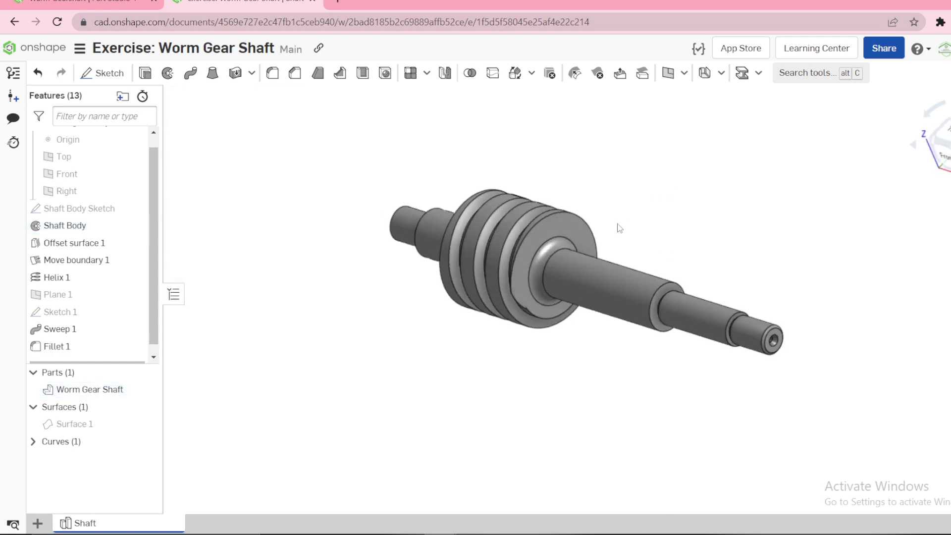
{"action": "right_click_drag", "start_coordinate": [583, 257], "coordinate": [644, 284]}
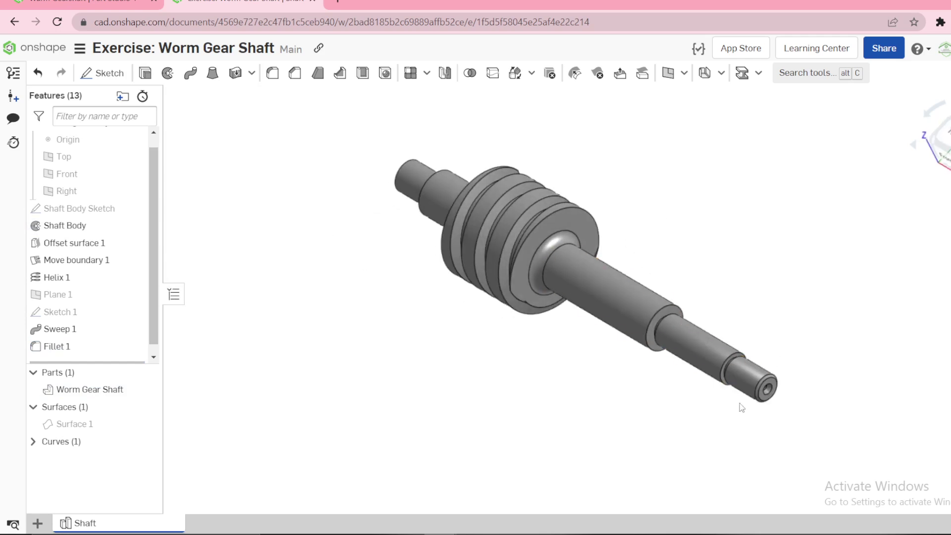
{"action": "left_click", "coordinate": [745, 381]}
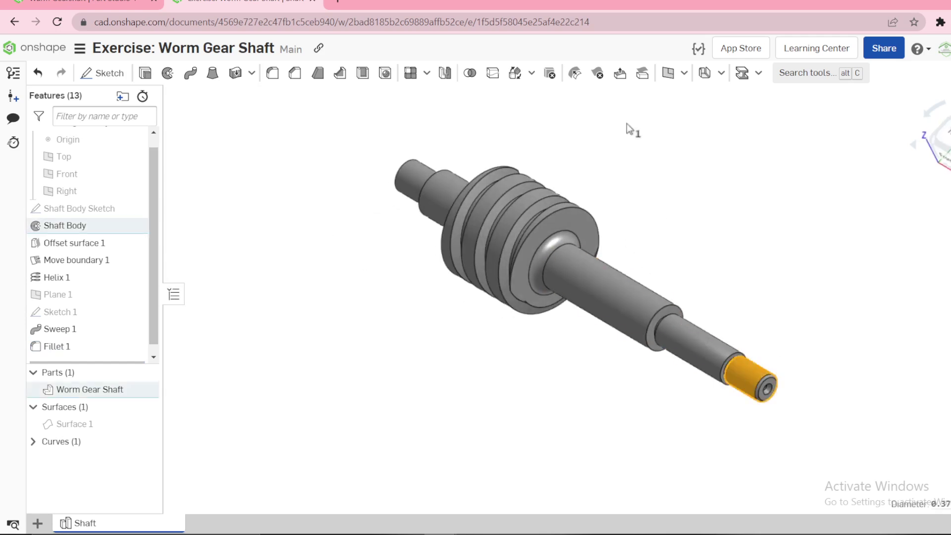
{"action": "left_click", "coordinate": [689, 85]}
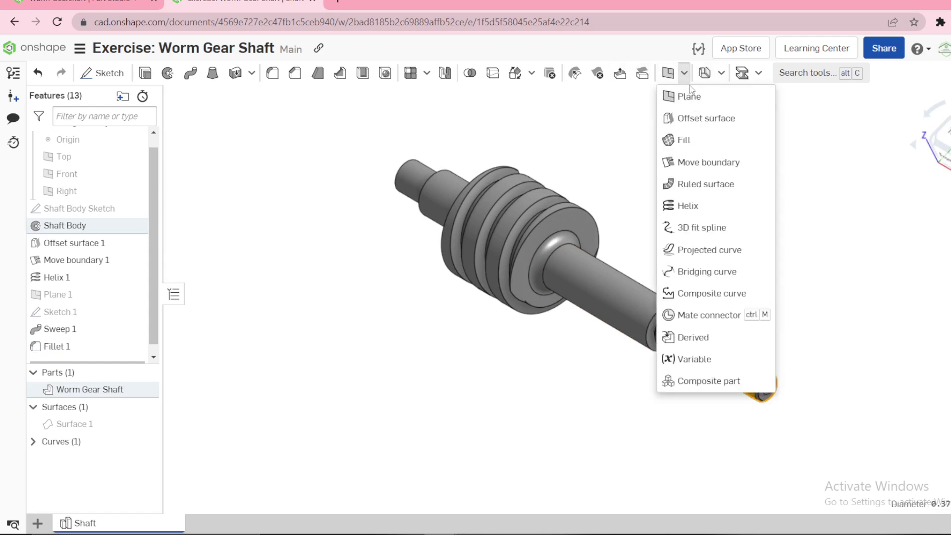
{"action": "left_click", "coordinate": [701, 120]}
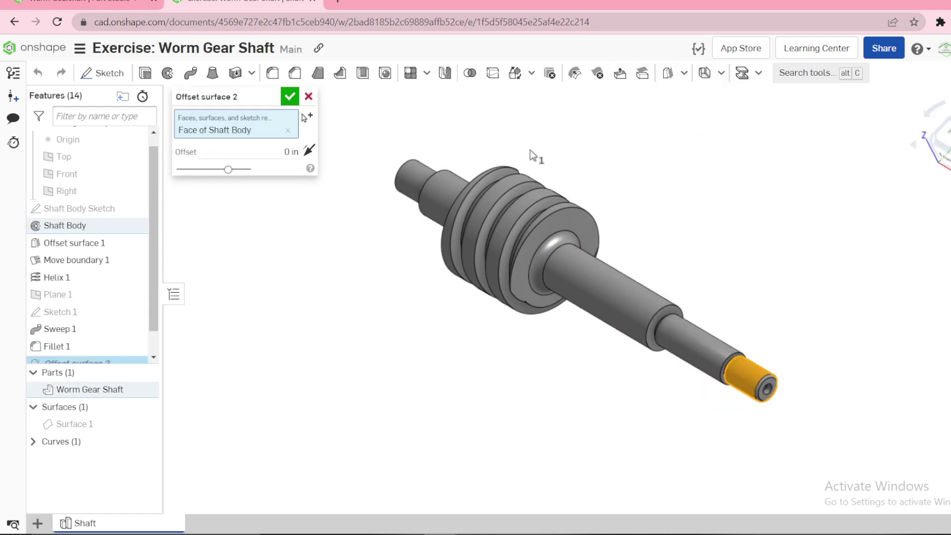
{"action": "left_click", "coordinate": [289, 96]}
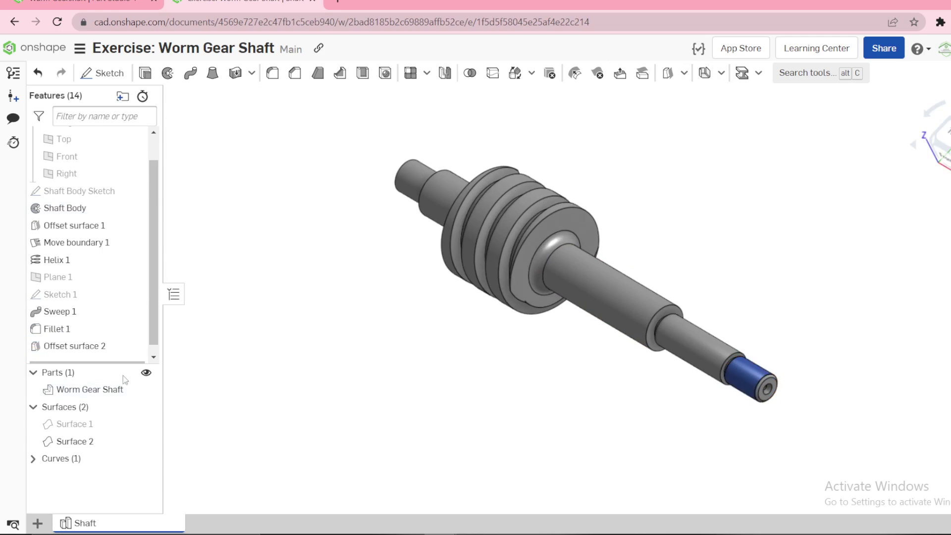
Hide the shaft part and extend both circular edges of the shaft-end offset surface by 0.03 in with Move boundary
{"action": "left_click", "coordinate": [147, 389]}
{"action": "scroll", "coordinate": [769, 394], "scroll_direction": "up", "scroll_amount": 5}
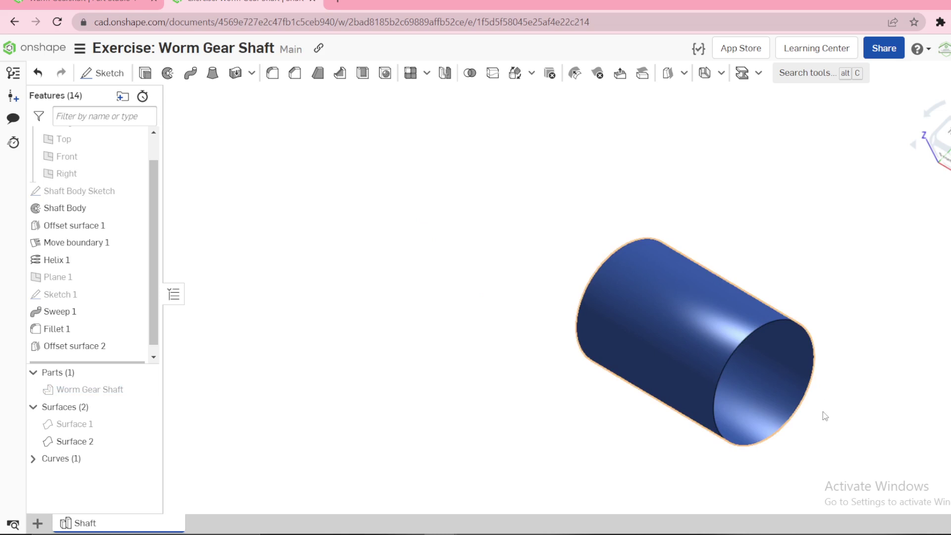
{"action": "left_click", "coordinate": [722, 73]}
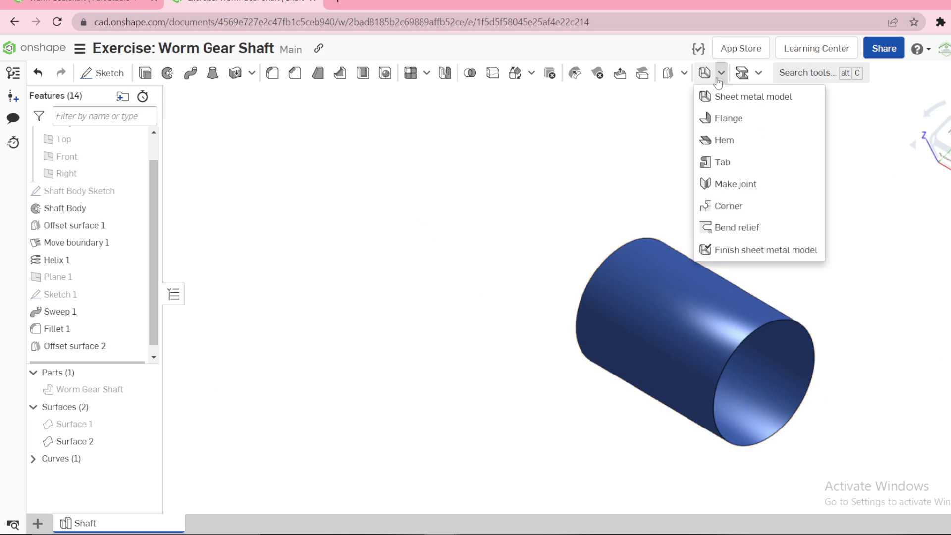
{"action": "left_click", "coordinate": [683, 74]}
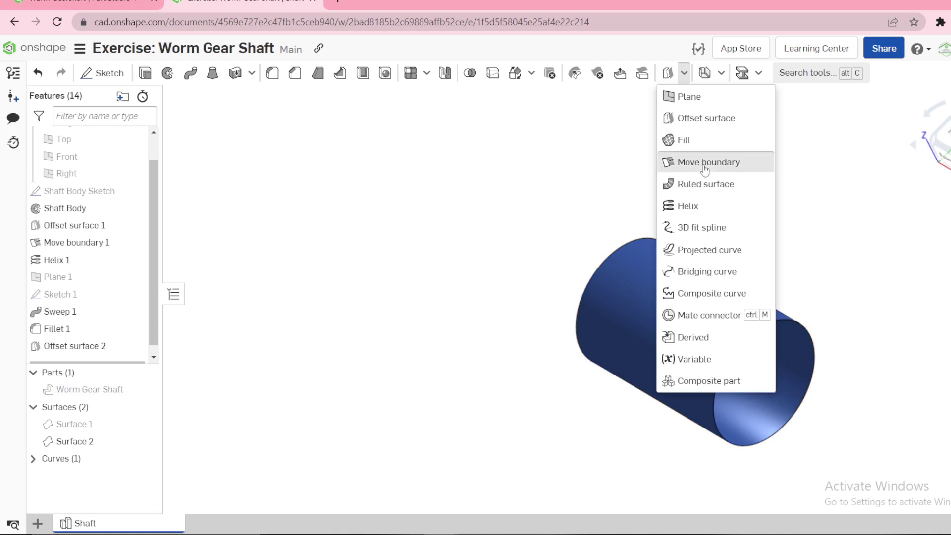
{"action": "left_click", "coordinate": [675, 163]}
{"action": "left_click", "coordinate": [622, 250]}
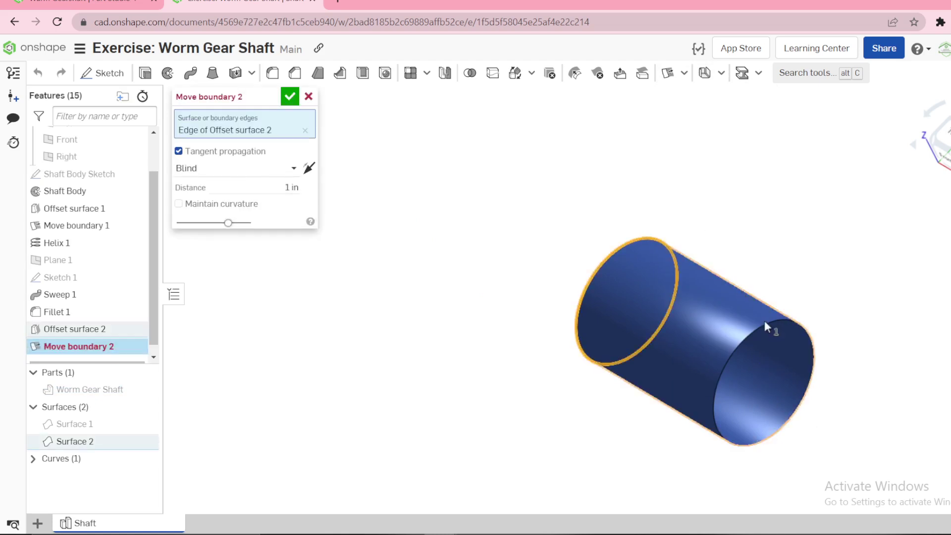
{"action": "left_click", "coordinate": [762, 328]}
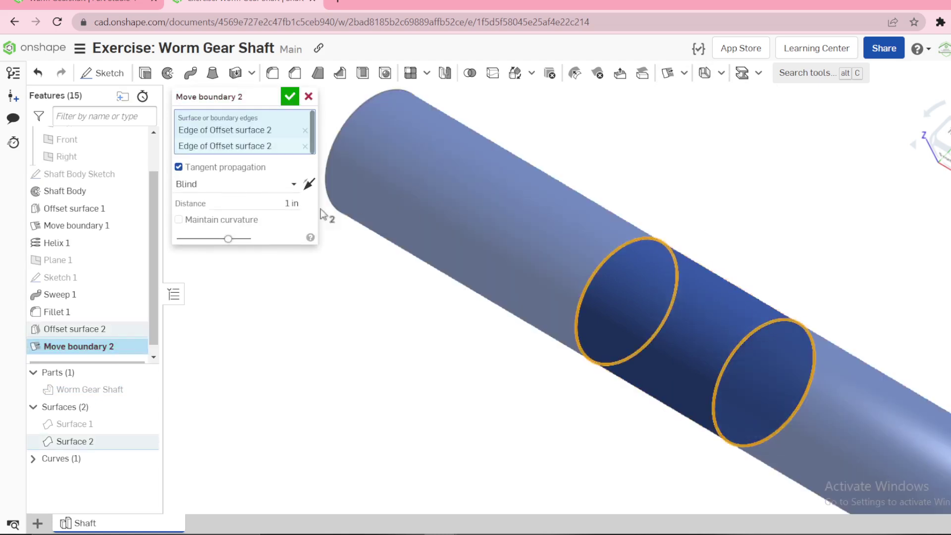
{"action": "left_click", "coordinate": [294, 204]}
{"action": "type", "text": "0.03"}
{"action": "key", "text": "Return"}
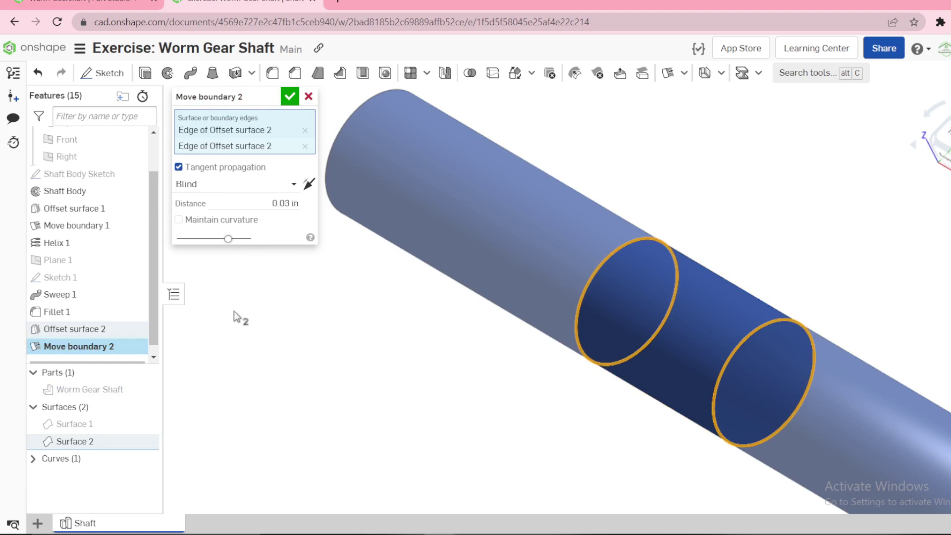
{"action": "left_click", "coordinate": [291, 97]}
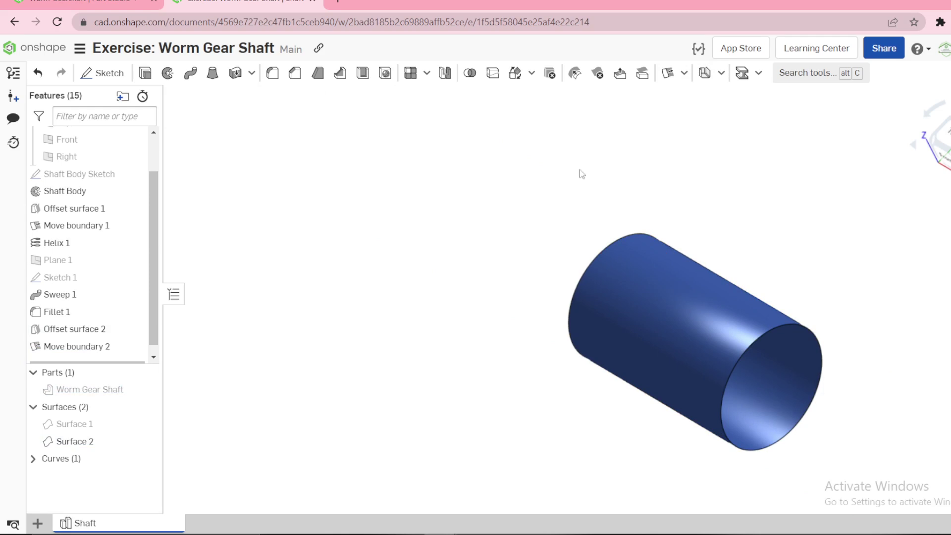
Start a clockwise helix defined by pitch and set its helical pitch to 0.03 in
{"action": "left_click", "coordinate": [684, 72]}
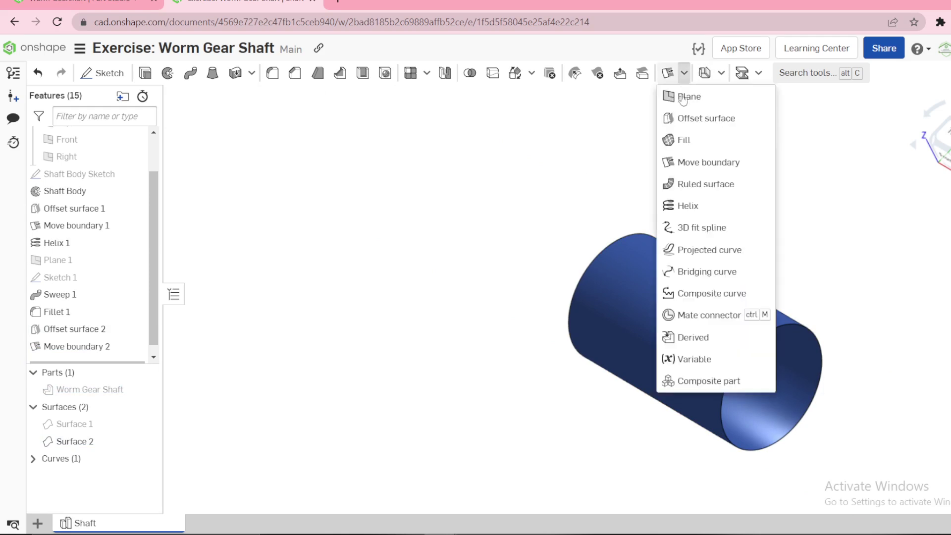
{"action": "left_click", "coordinate": [696, 215]}
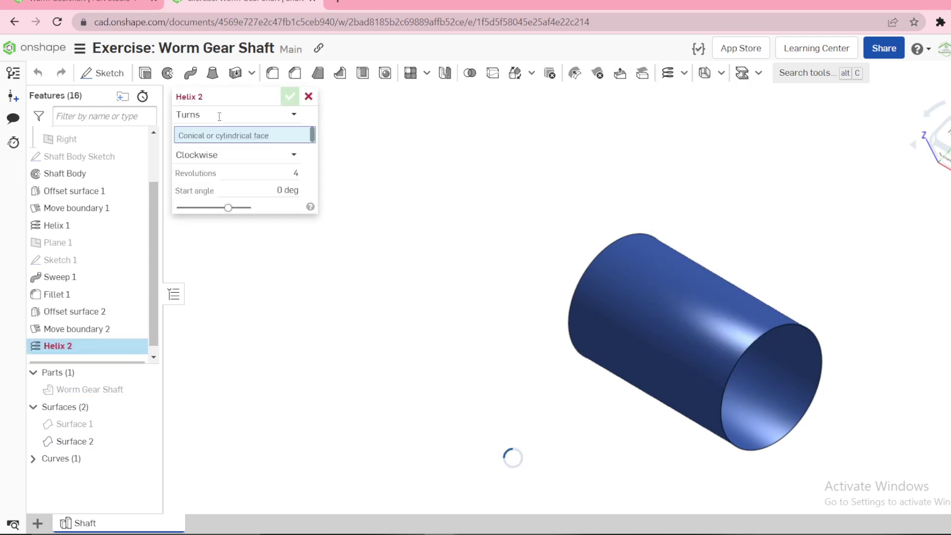
{"action": "left_click", "coordinate": [216, 115]}
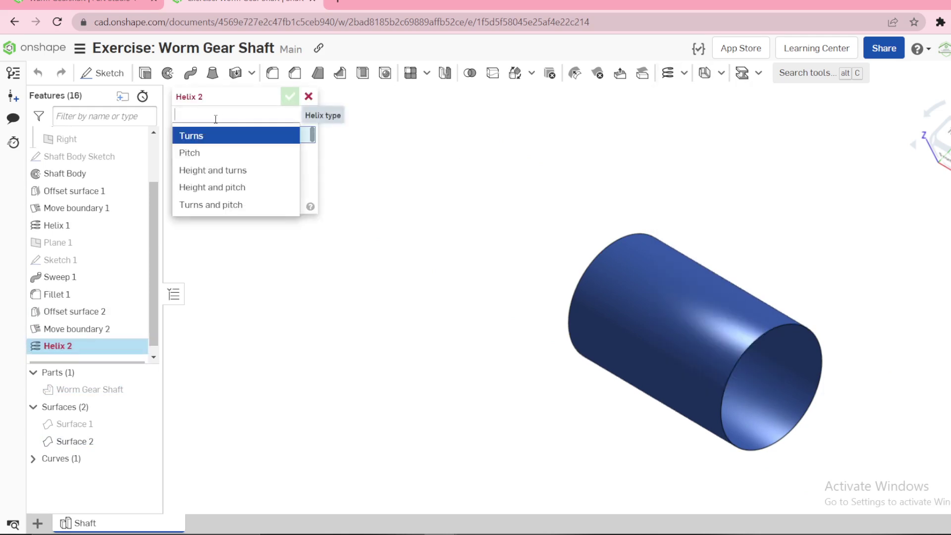
{"action": "left_click", "coordinate": [220, 154]}
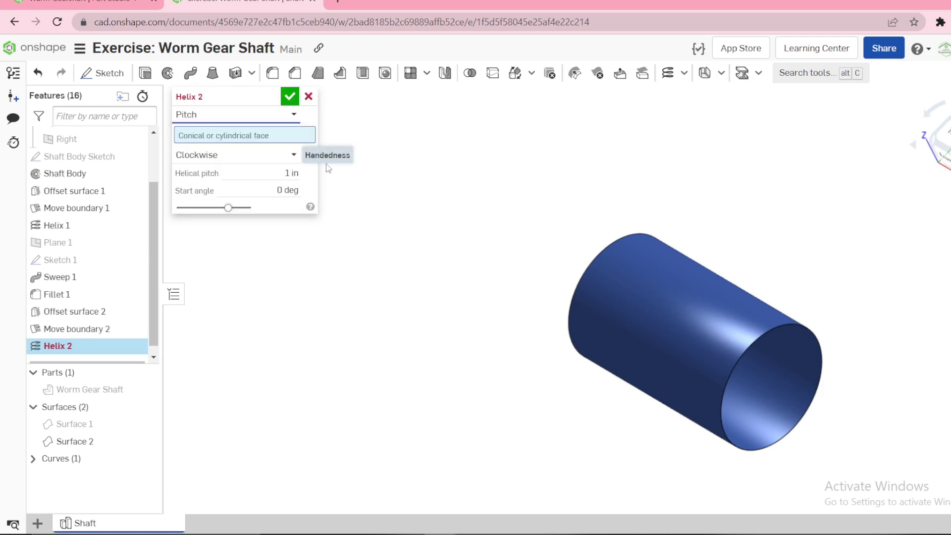
{"action": "left_click", "coordinate": [281, 173]}
{"action": "type", "text": "0.03"}
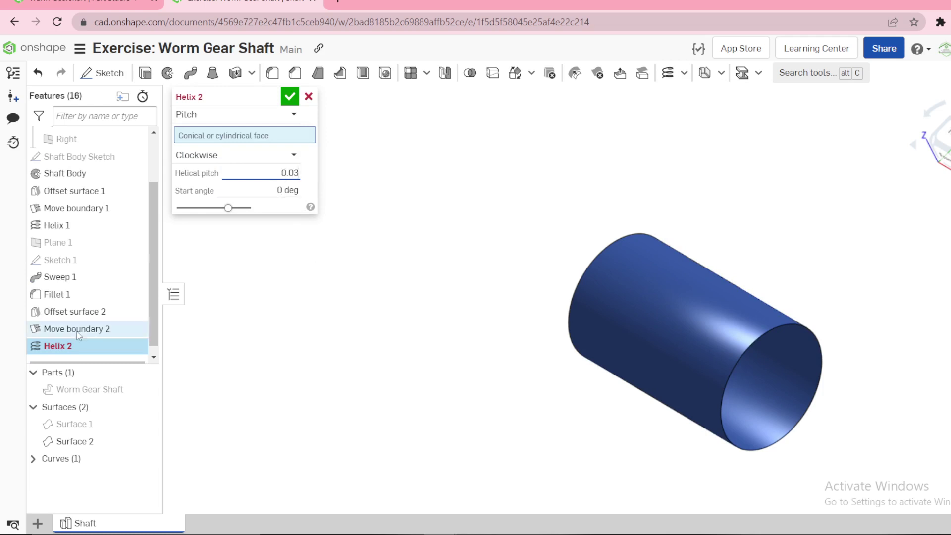
Set the helix start angle to 90 deg, apply it to the extended cylindrical surface and accept the helix
{"action": "left_click", "coordinate": [289, 190]}
{"action": "type", "text": "90"}
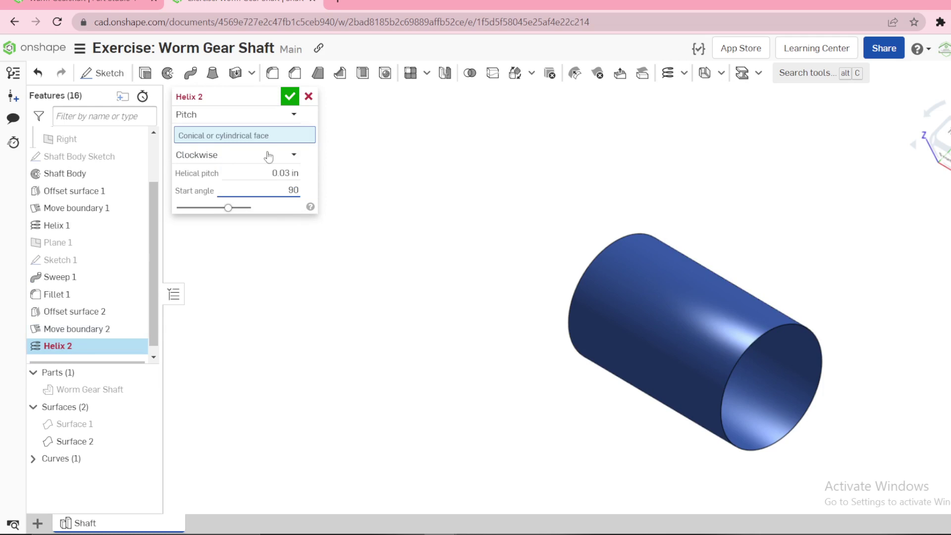
{"action": "left_click", "coordinate": [702, 316]}
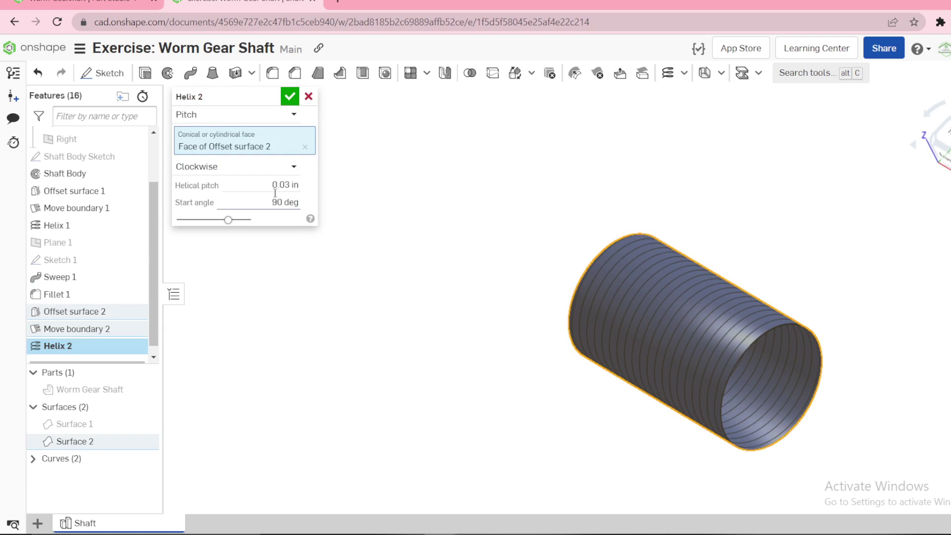
{"action": "left_click", "coordinate": [266, 115]}
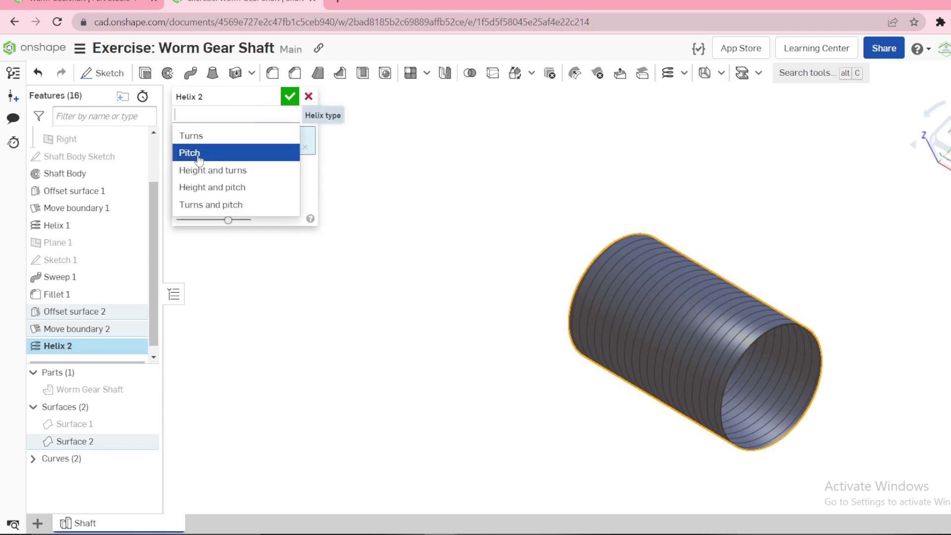
{"action": "left_click", "coordinate": [389, 199]}
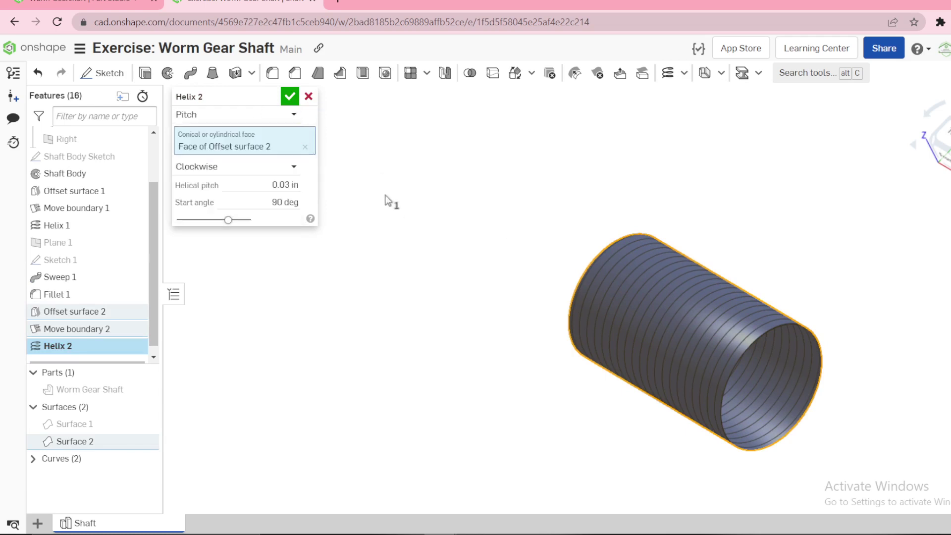
{"action": "left_click", "coordinate": [250, 115]}
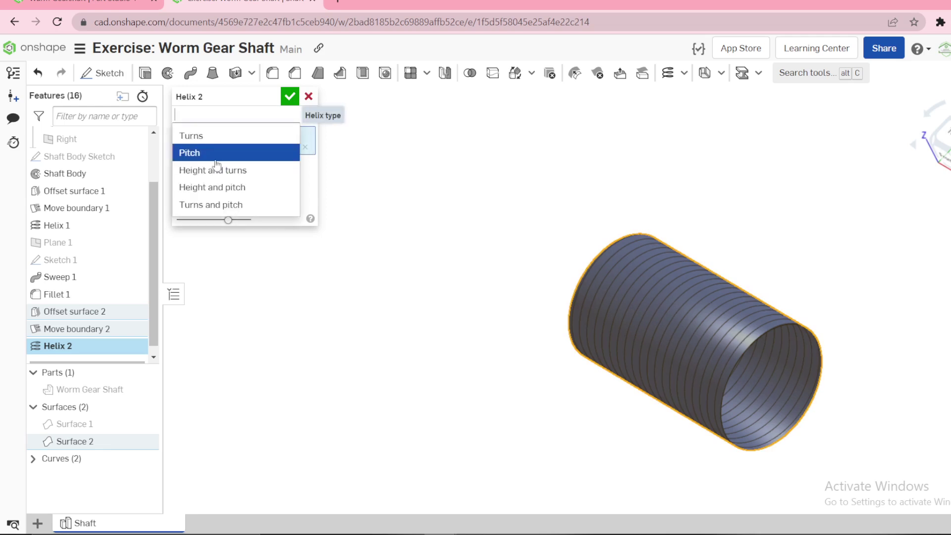
{"action": "left_click", "coordinate": [378, 159]}
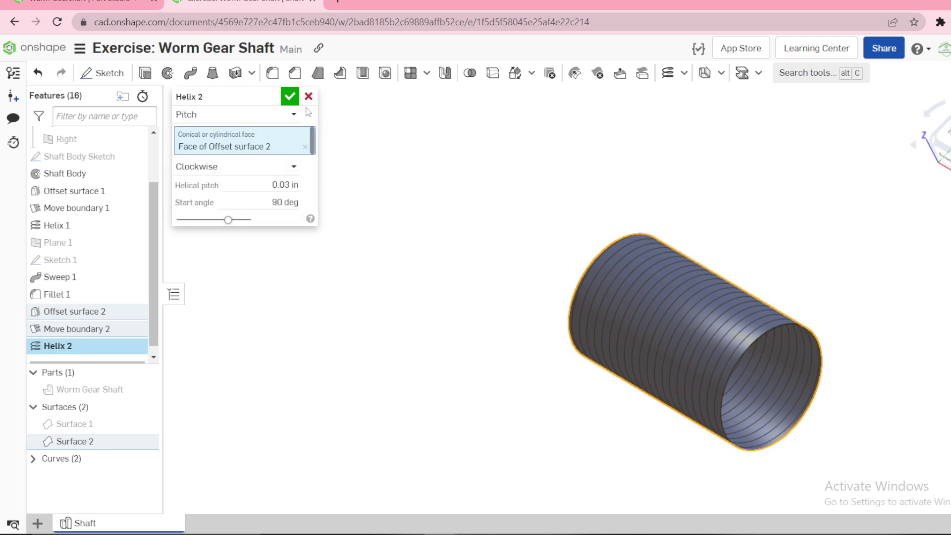
{"action": "left_click", "coordinate": [287, 100]}
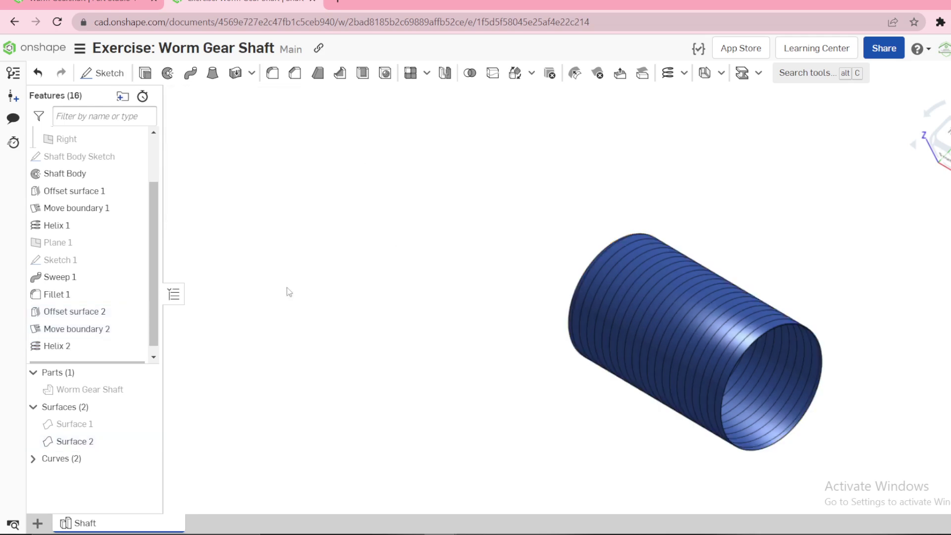
Hide the extended surface and create a Curve point plane at the end vertex of the new helix
{"action": "left_click", "coordinate": [146, 441]}
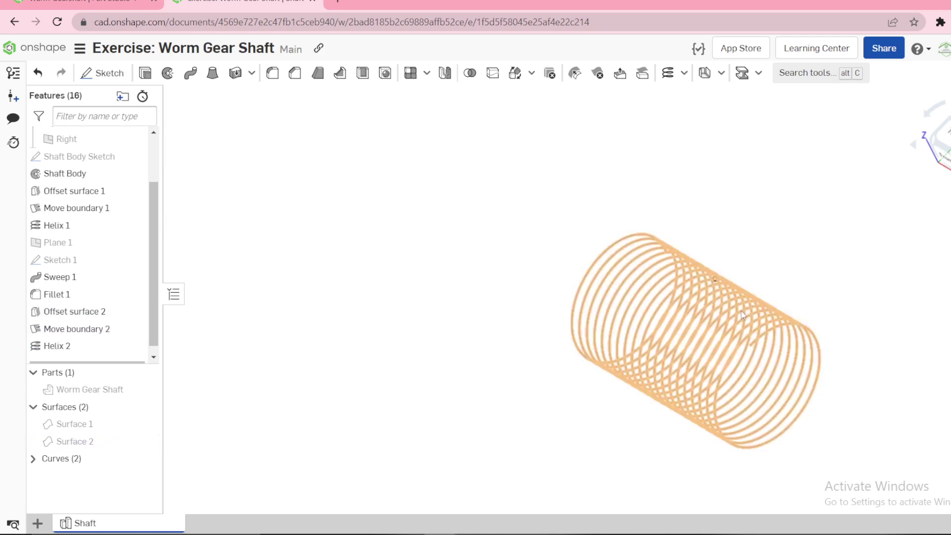
{"action": "left_click", "coordinate": [747, 350]}
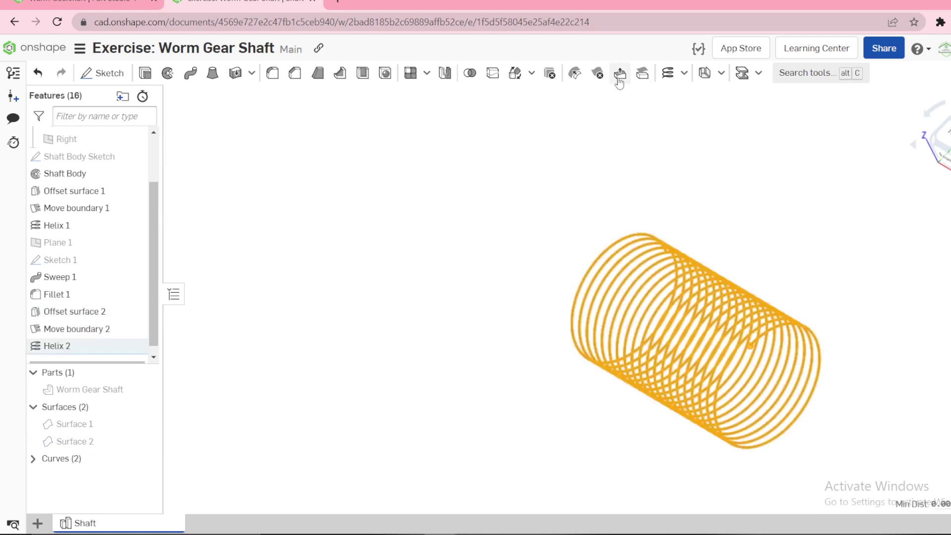
{"action": "left_click", "coordinate": [721, 73]}
{"action": "left_click", "coordinate": [684, 73]}
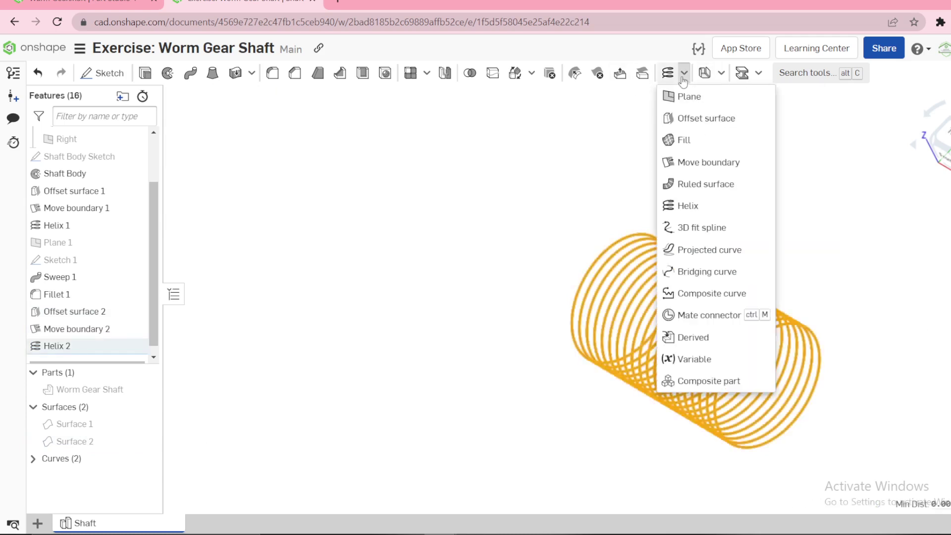
{"action": "left_click", "coordinate": [681, 96]}
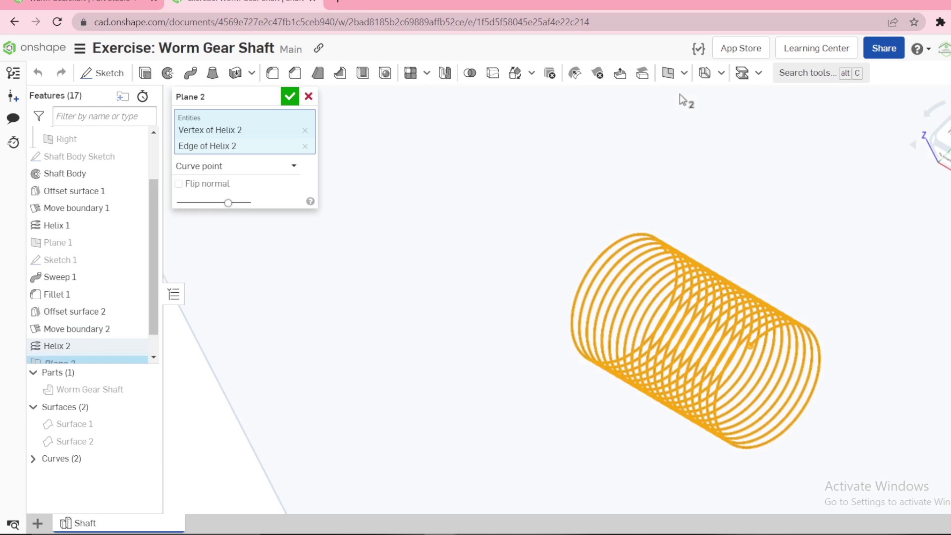
{"action": "left_click", "coordinate": [290, 96]}
Move the 0.165 dimension closer to the 60° triangular thread profile and finish the sketch
{"action": "scroll", "coordinate": [566, 223], "scroll_direction": "down", "scroll_amount": 8}
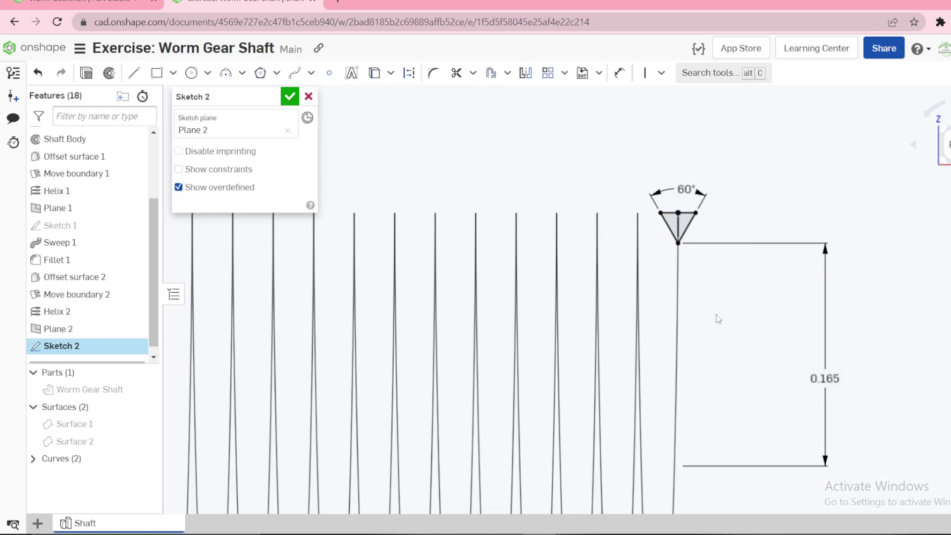
{"action": "left_click_drag", "start_coordinate": [828, 387], "coordinate": [755, 370]}
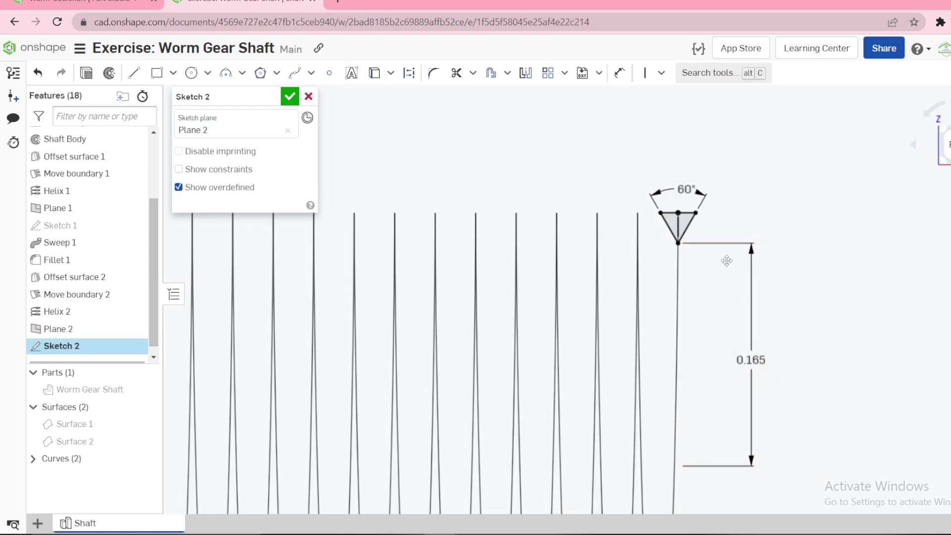
{"action": "key", "text": "Return"}
Show the shaft part again and cut its end thread with a Remove sweep of the triangular profile along the new helix, merge scope Worm Gear Shaft
{"action": "scroll", "coordinate": [658, 272], "scroll_direction": "down", "scroll_amount": 8}
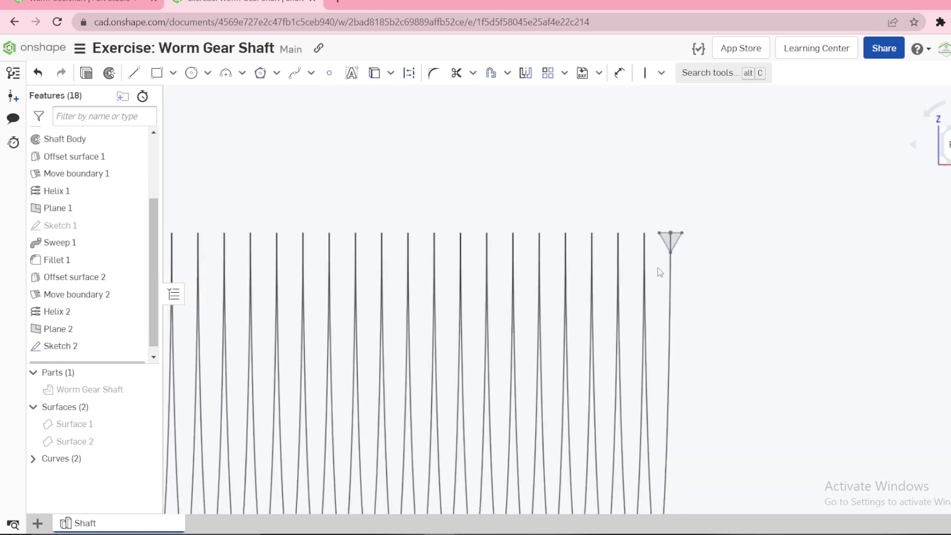
{"action": "right_click_drag", "start_coordinate": [688, 299], "coordinate": [664, 313]}
{"action": "scroll", "coordinate": [667, 259], "scroll_direction": "up", "scroll_amount": 6}
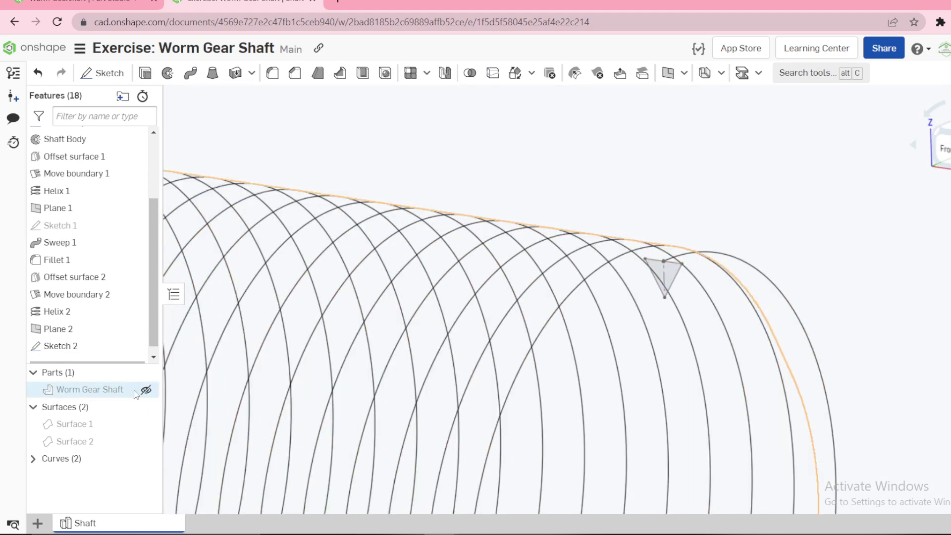
{"action": "left_click", "coordinate": [146, 390]}
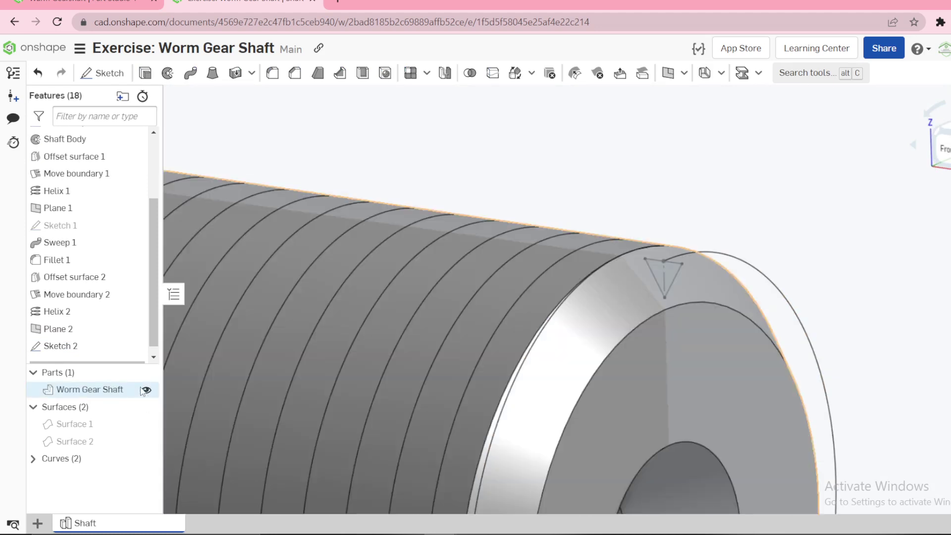
{"action": "left_click", "coordinate": [189, 75]}
{"action": "left_click", "coordinate": [249, 135]}
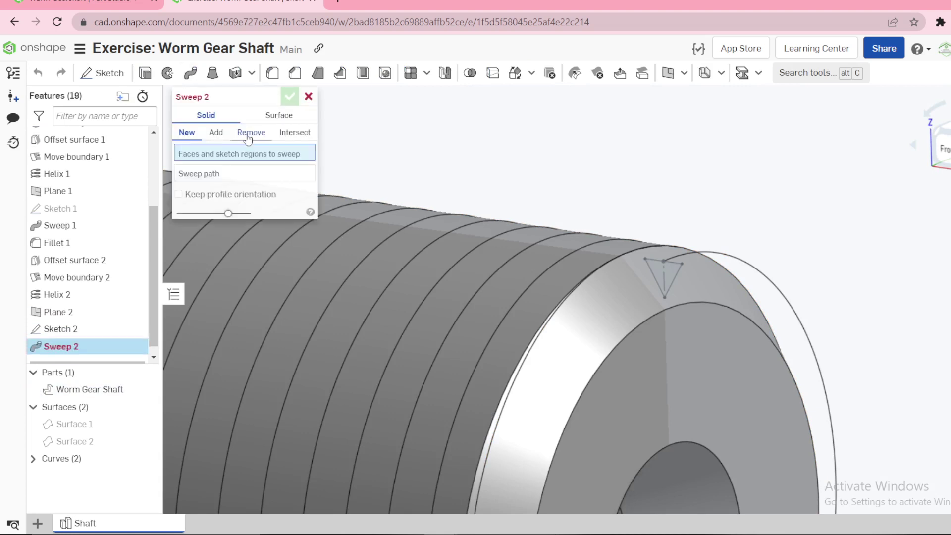
{"action": "left_click", "coordinate": [61, 330]}
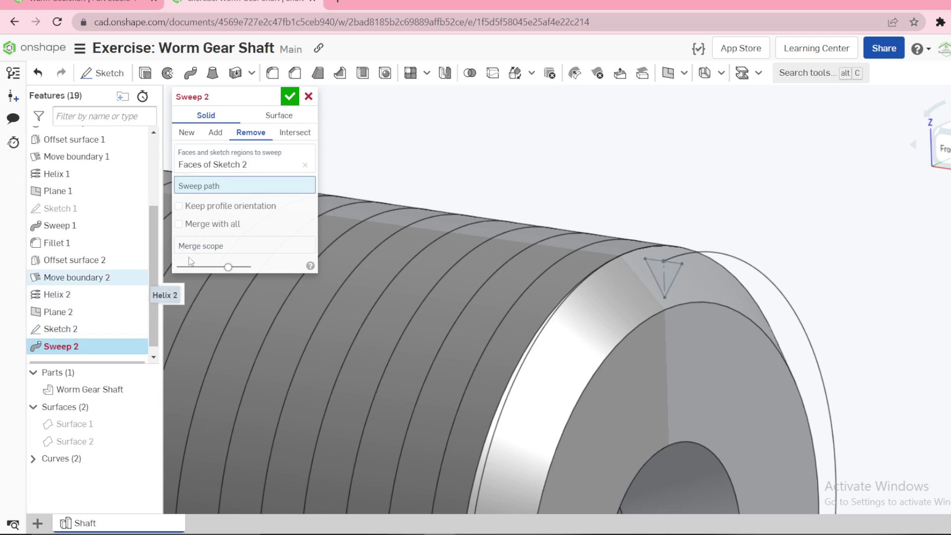
{"action": "left_click", "coordinate": [723, 257]}
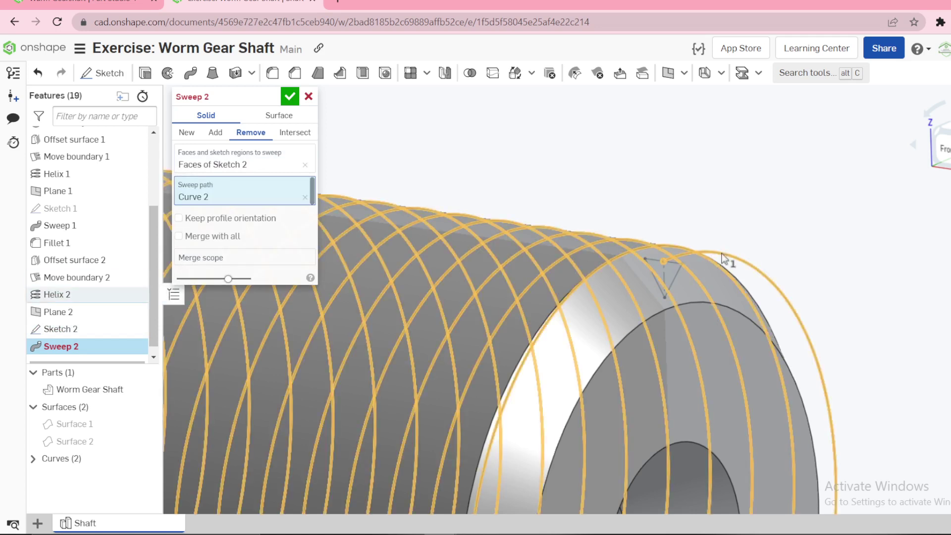
{"action": "left_click", "coordinate": [199, 262]}
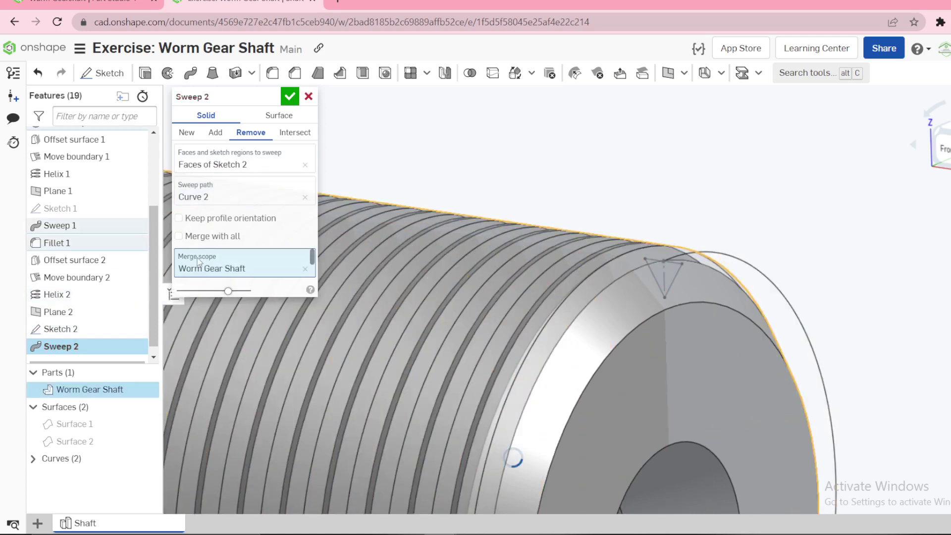
{"action": "left_click", "coordinate": [290, 97]}
{"action": "scroll", "coordinate": [643, 277], "scroll_direction": "down", "scroll_amount": 5}
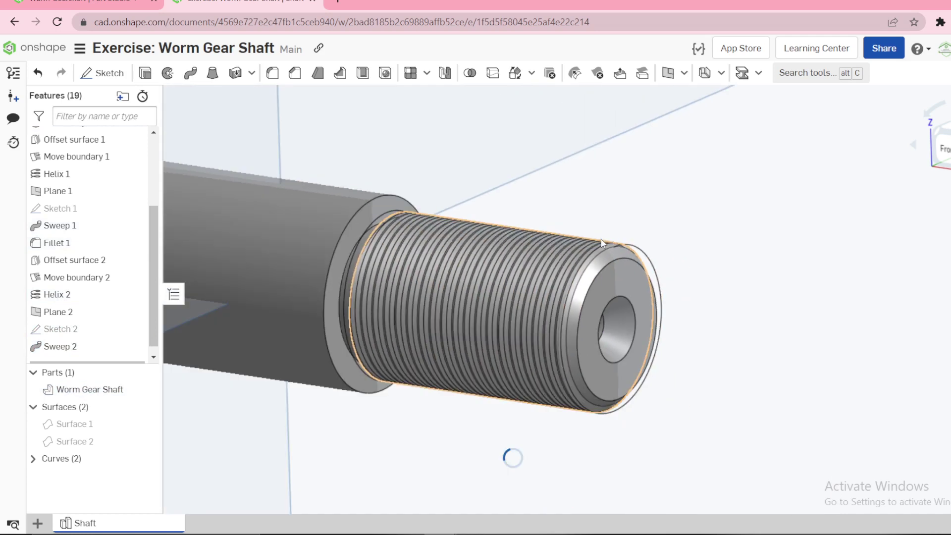
{"action": "scroll", "coordinate": [723, 212], "scroll_direction": "up", "scroll_amount": 2}
{"action": "scroll", "coordinate": [436, 296], "scroll_direction": "down", "scroll_amount": 5}
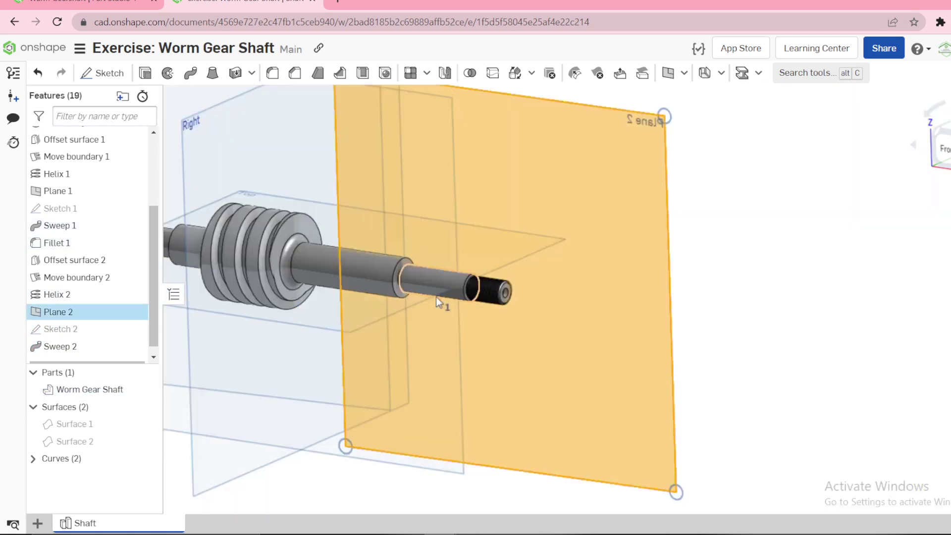
{"action": "left_click", "coordinate": [732, 272]}
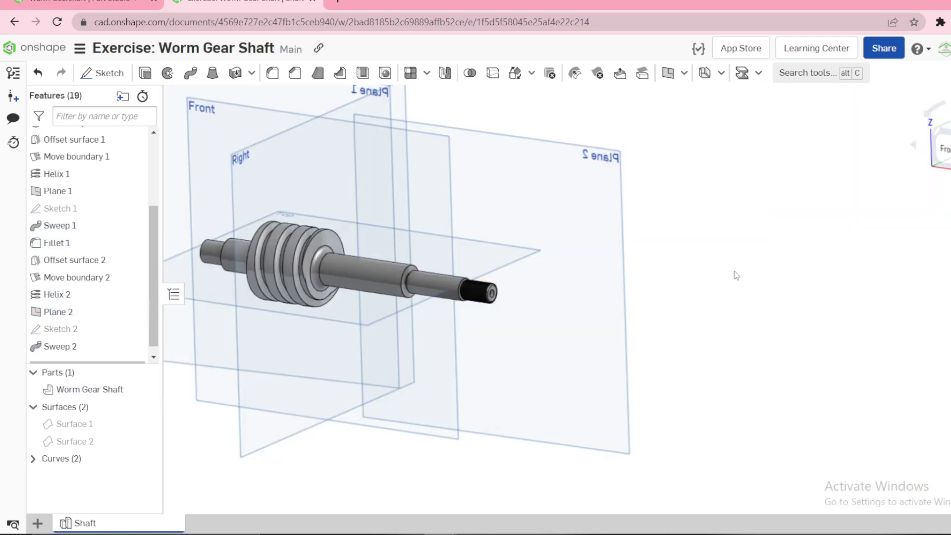
Hide the planes, examine the cut end thread up close and check the shaft against the reference picture in Snipping Tool
{"action": "key", "text": "p"}
{"action": "scroll", "coordinate": [599, 272], "scroll_direction": "up", "scroll_amount": 2}
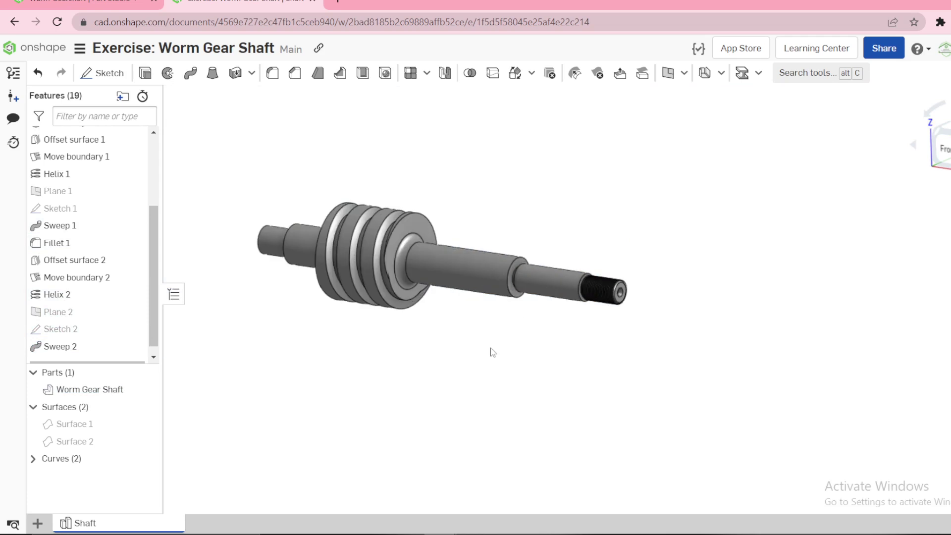
{"action": "scroll", "coordinate": [493, 352], "scroll_direction": "up", "scroll_amount": 3}
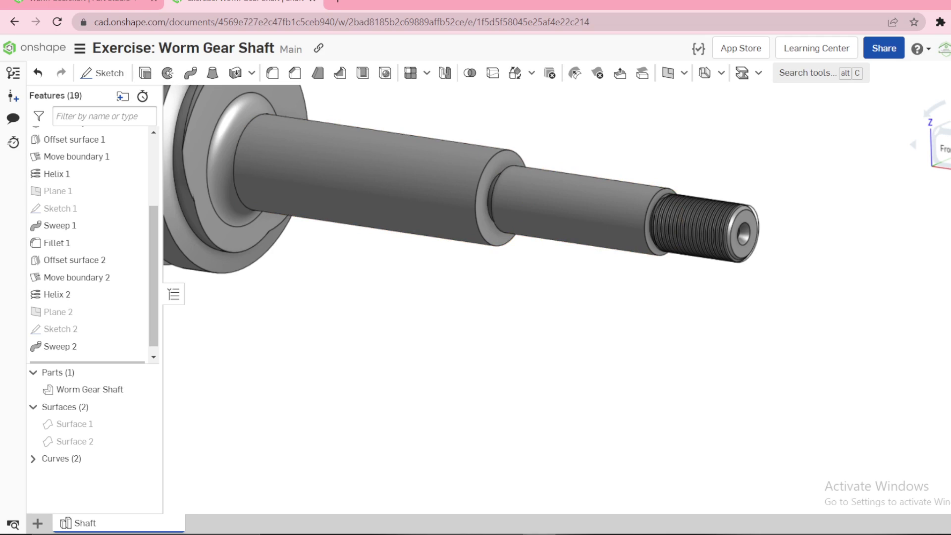
{"action": "scroll", "coordinate": [319, 342], "scroll_direction": "up", "scroll_amount": 2}
{"action": "scroll", "coordinate": [495, 371], "scroll_direction": "down", "scroll_amount": 5}
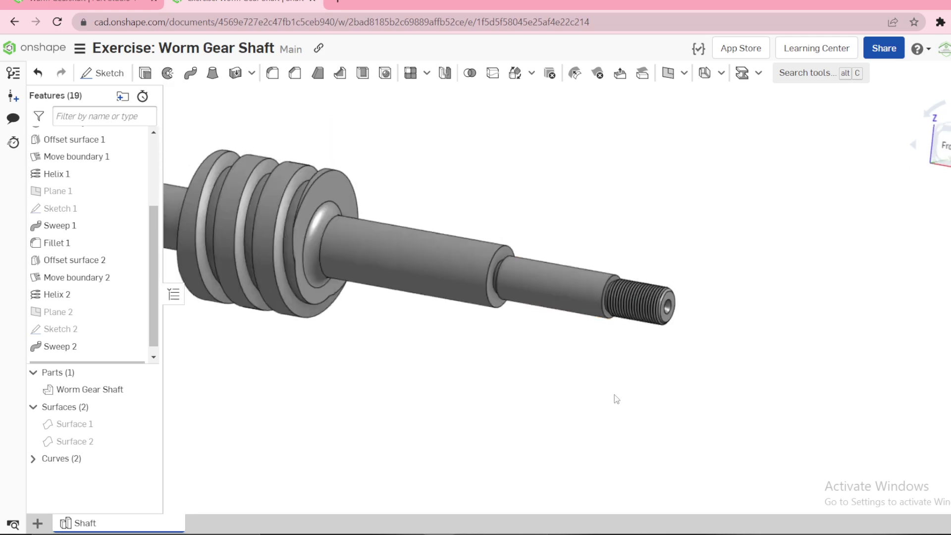
{"action": "right_click_drag", "start_coordinate": [614, 395], "coordinate": [603, 411]}
{"action": "key", "text": "alt+Tab"}
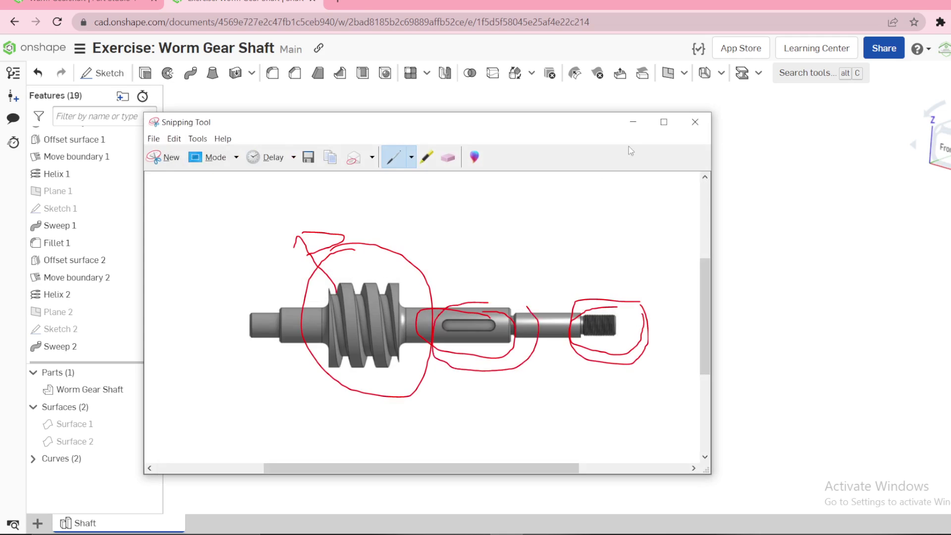
{"action": "left_click", "coordinate": [632, 122]}
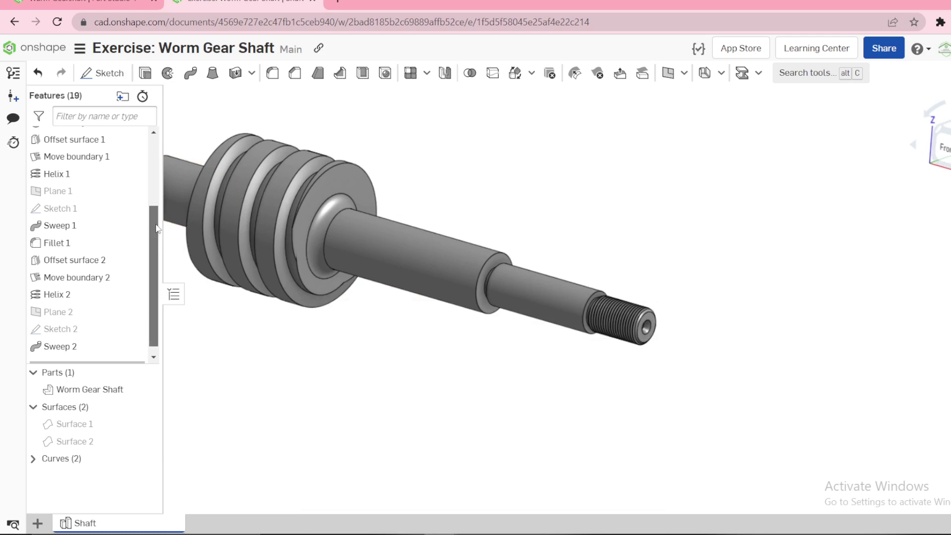
Start a sketch on the Top plane and draw a horizontal line along the axis of the thick shaft section next to the worm
{"action": "scroll", "coordinate": [153, 238], "scroll_direction": "up", "scroll_amount": 3}
{"action": "left_click", "coordinate": [88, 169]}
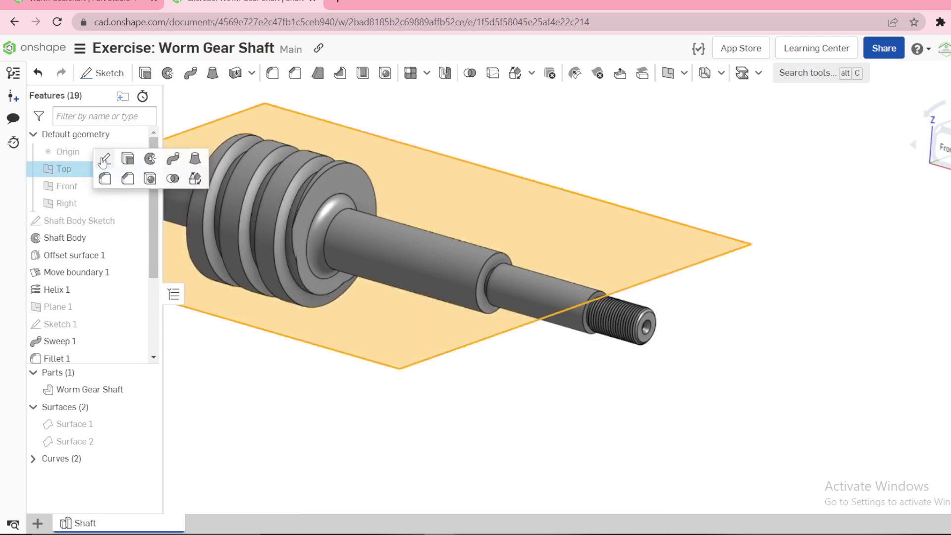
{"action": "left_click", "coordinate": [103, 159]}
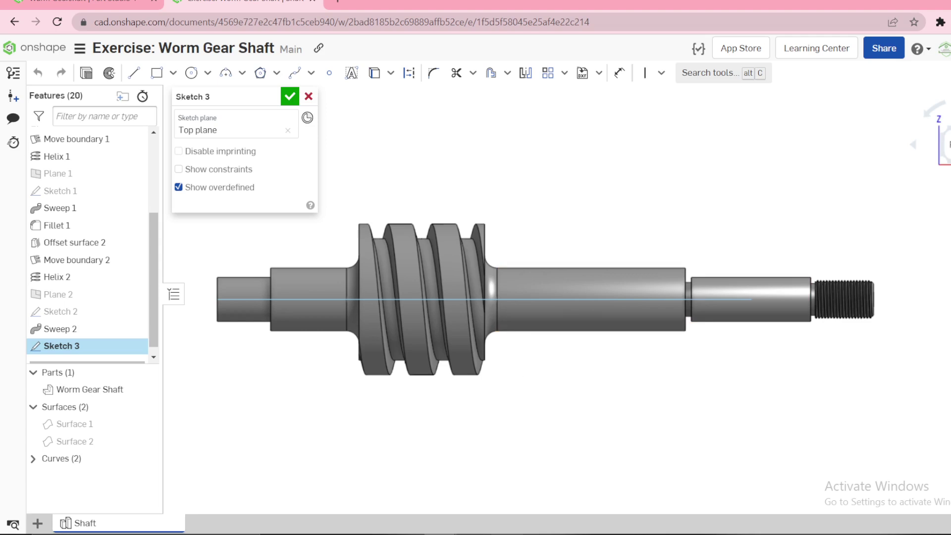
{"action": "scroll", "coordinate": [614, 340], "scroll_direction": "up", "scroll_amount": 3}
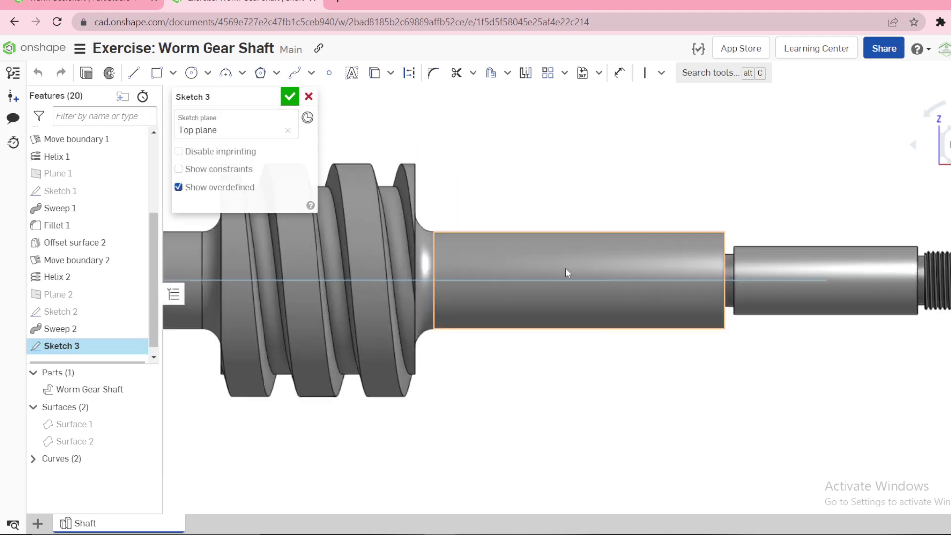
{"action": "key", "text": "l"}
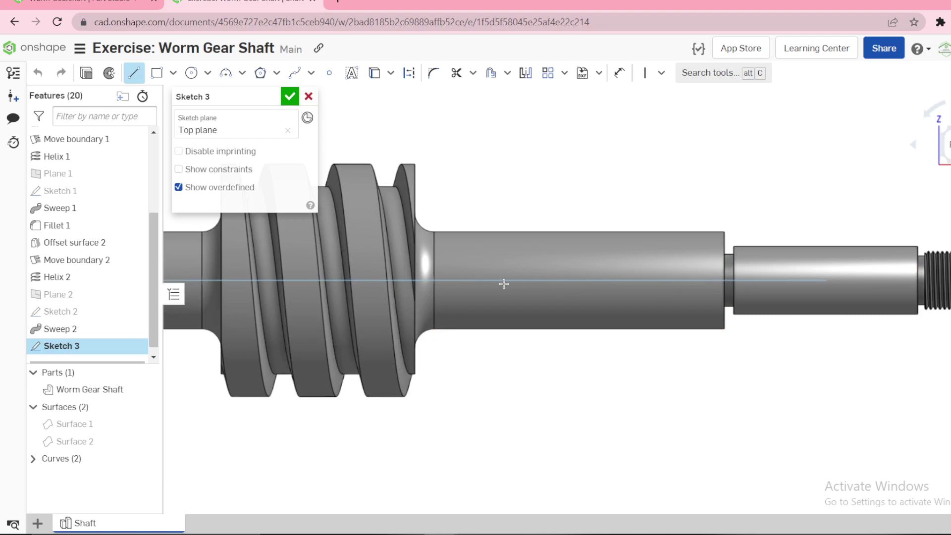
{"action": "key", "text": "n"}
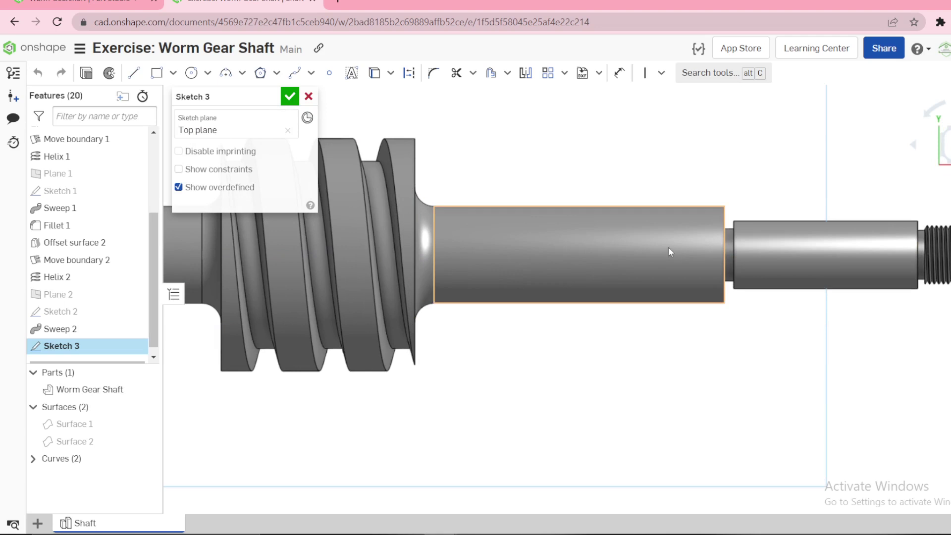
{"action": "left_click", "coordinate": [476, 257]}
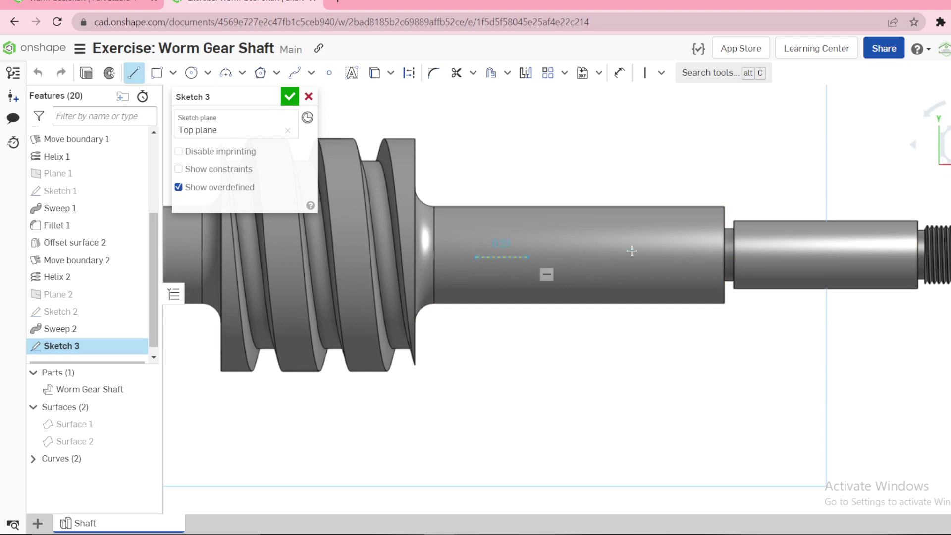
{"action": "left_click", "coordinate": [671, 257]}
{"action": "key", "text": "Escape"}
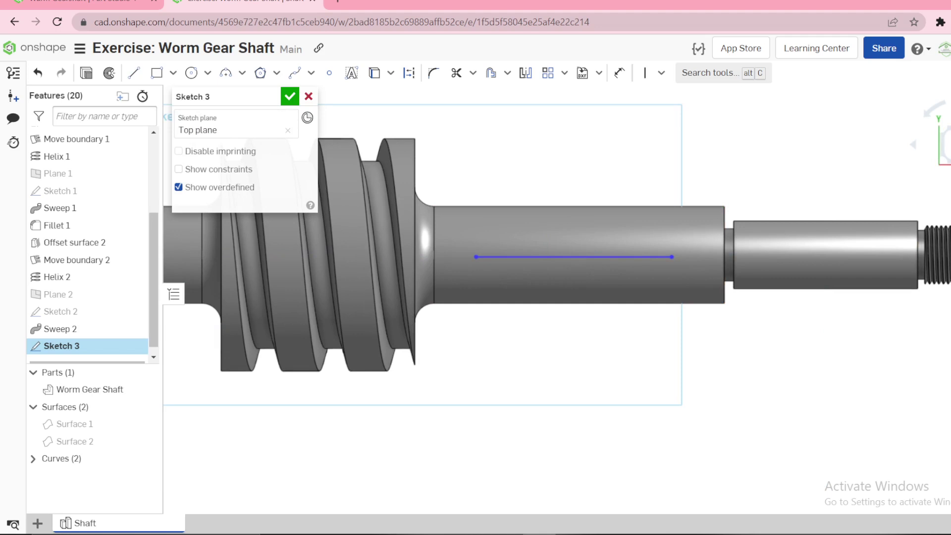
Dimension the construction line 0.75 long and 0.375 from the shaft shoulder, build a Ø0.188 slot around it and move the diameter dimension closer
{"action": "key", "text": "d"}
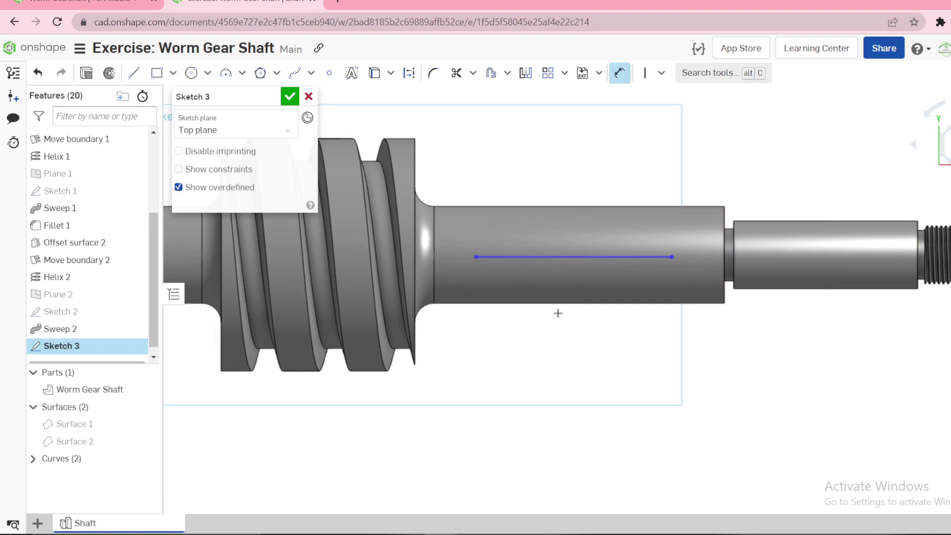
{"action": "left_click", "coordinate": [563, 258]}
{"action": "left_click", "coordinate": [567, 328]}
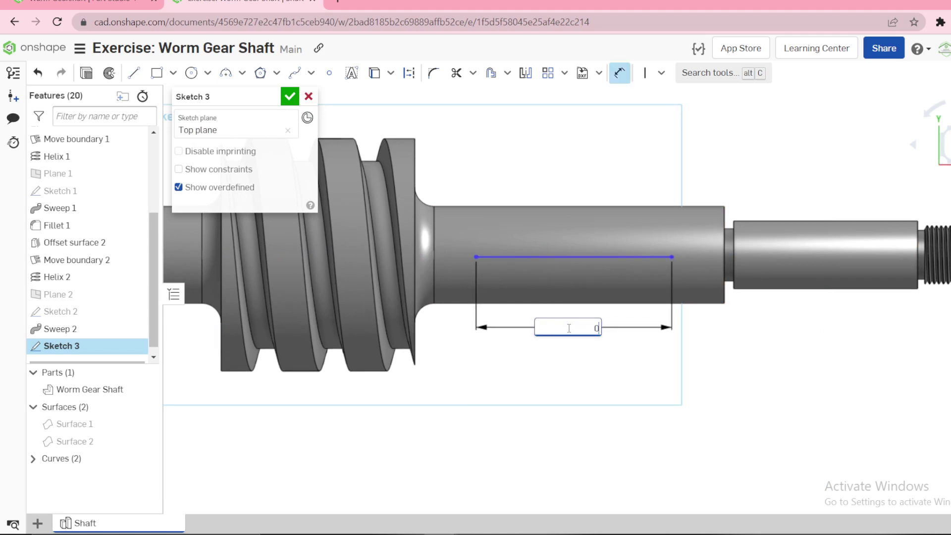
{"action": "type", "text": "0"}
{"action": "key", "text": "Escape"}
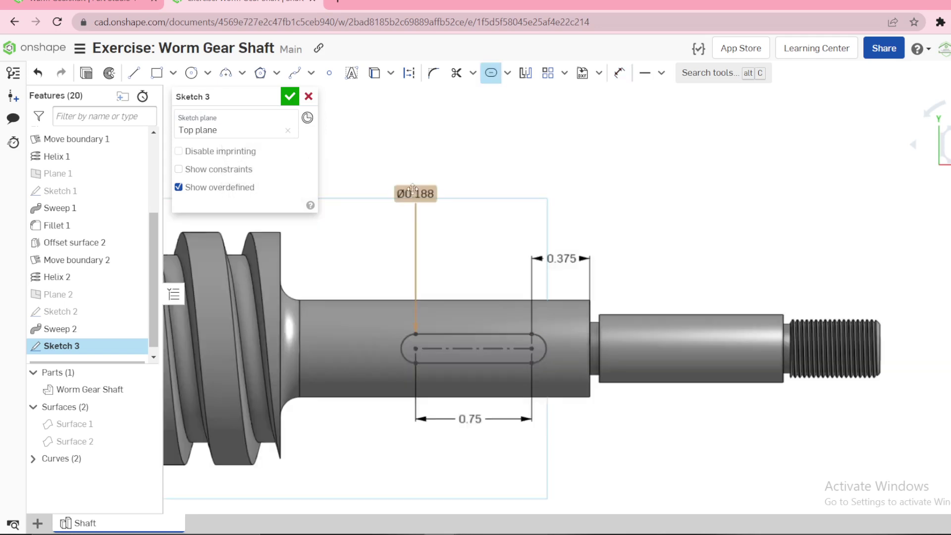
{"action": "left_click_drag", "start_coordinate": [415, 188], "coordinate": [419, 258]}
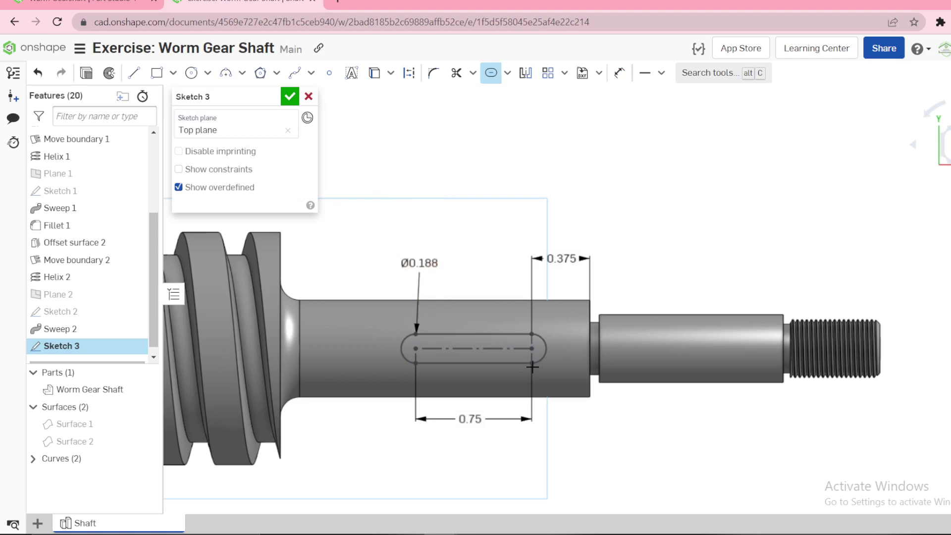
Extrude the slot profile as a Remove cut, Blind with a depth of 0.2 in, merge scope Worm Gear Shaft
{"action": "left_click", "coordinate": [507, 73]}
{"action": "left_click", "coordinate": [87, 73]}
{"action": "key", "text": "shift+e"}
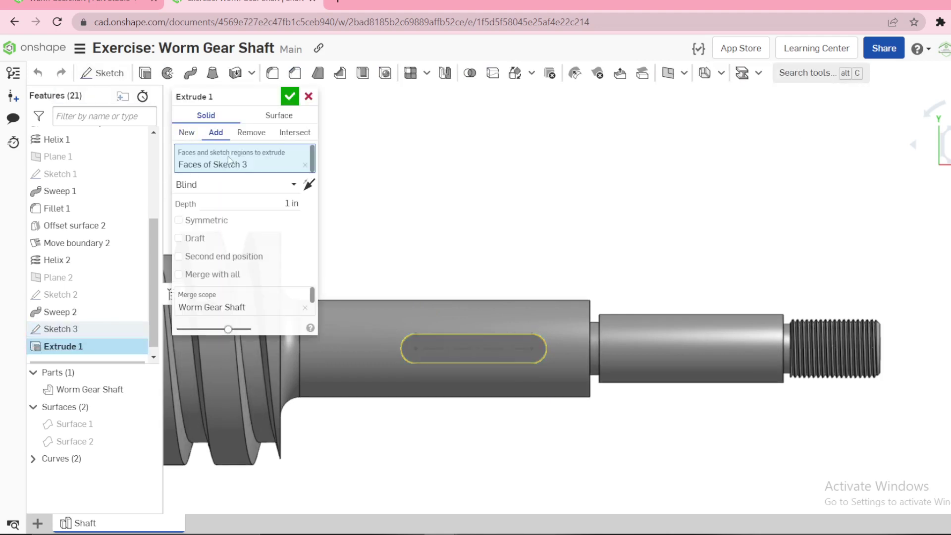
{"action": "left_click", "coordinate": [249, 133]}
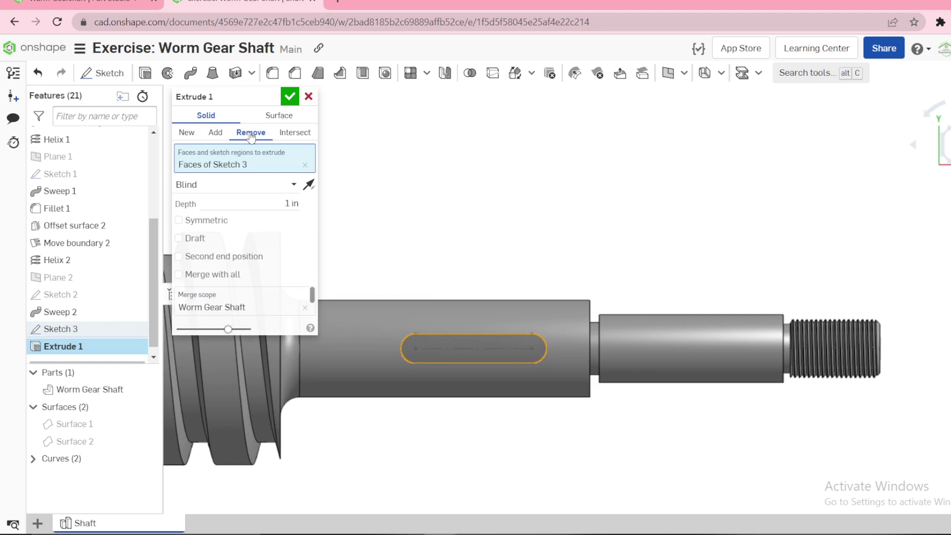
{"action": "left_click", "coordinate": [296, 204]}
{"action": "type", "text": "0.2"}
{"action": "key", "text": "Return"}
{"action": "right_click_drag", "start_coordinate": [554, 234], "coordinate": [516, 302]}
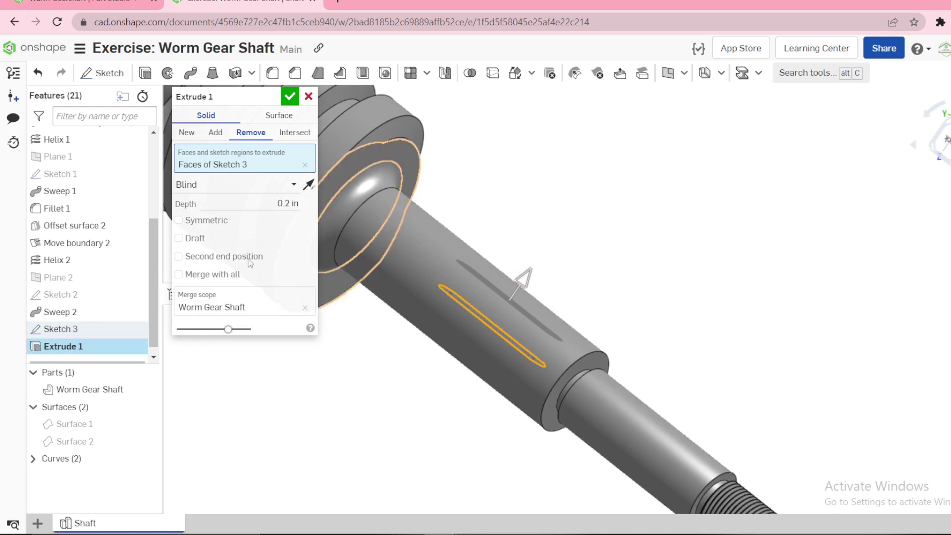
Try giving the slot cut a second Blind end position of 0.2 in with reversed extrude directions
{"action": "left_click", "coordinate": [178, 256]}
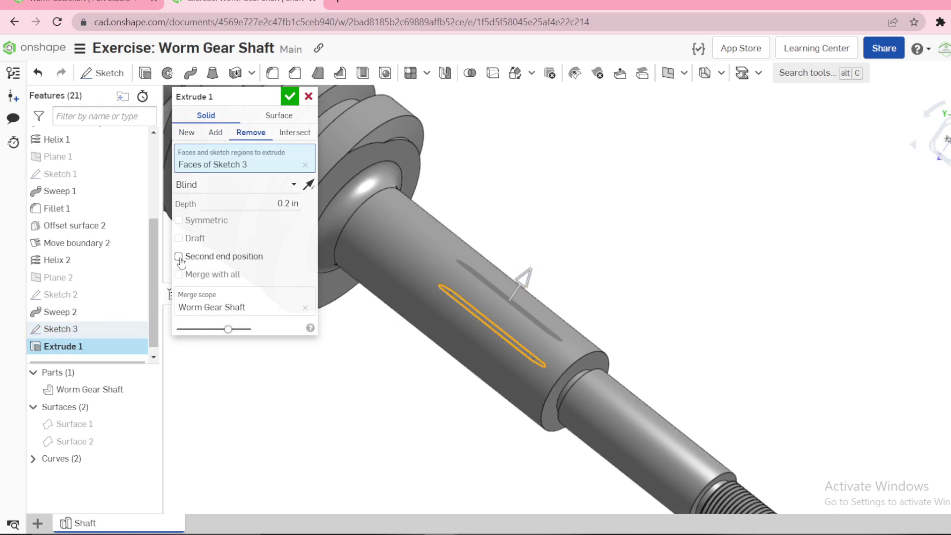
{"action": "left_click", "coordinate": [308, 184]}
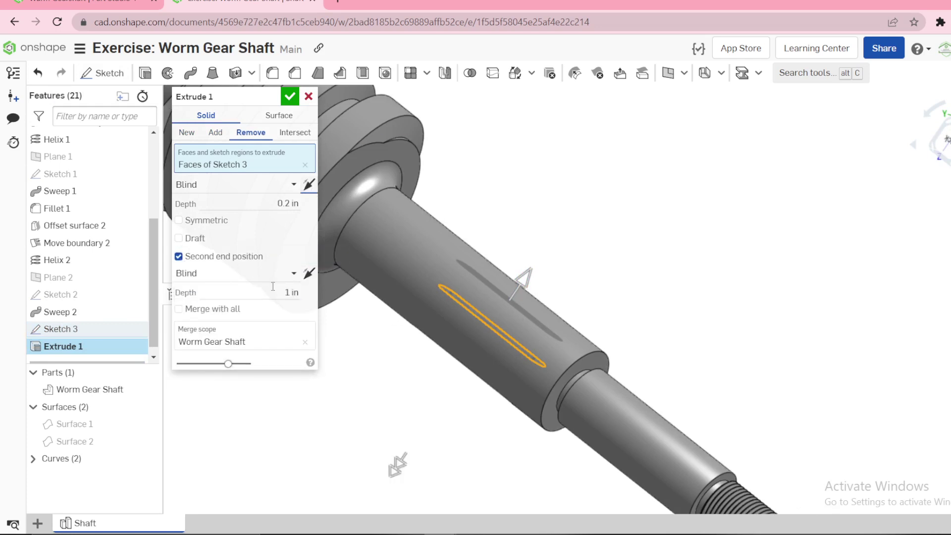
{"action": "left_click", "coordinate": [291, 292]}
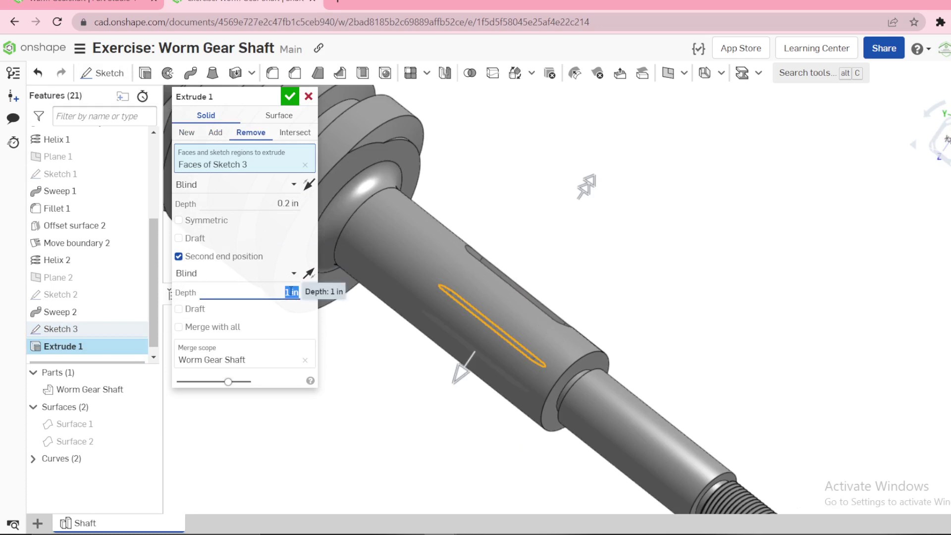
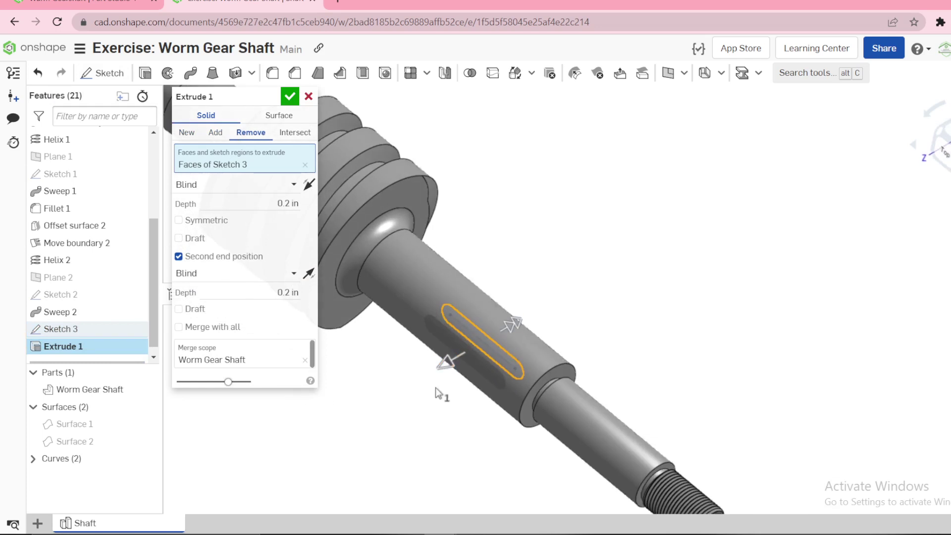
{"action": "mouse_move", "coordinate": [435, 387]}
{"action": "right_mouse_down"}
{"action": "mouse_move", "coordinate": [463, 360]}
{"action": "mouse_move", "coordinate": [420, 393]}
{"action": "mouse_move", "coordinate": [368, 379]}
{"action": "mouse_move", "coordinate": [361, 363]}
{"action": "mouse_move", "coordinate": [425, 390]}
{"action": "right_mouse_up"}
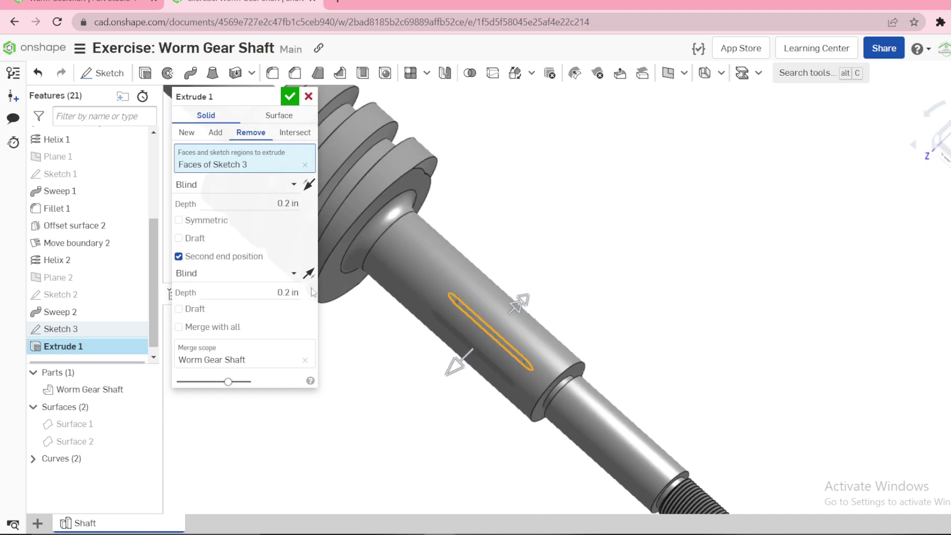
{"action": "left_click", "coordinate": [308, 273]}
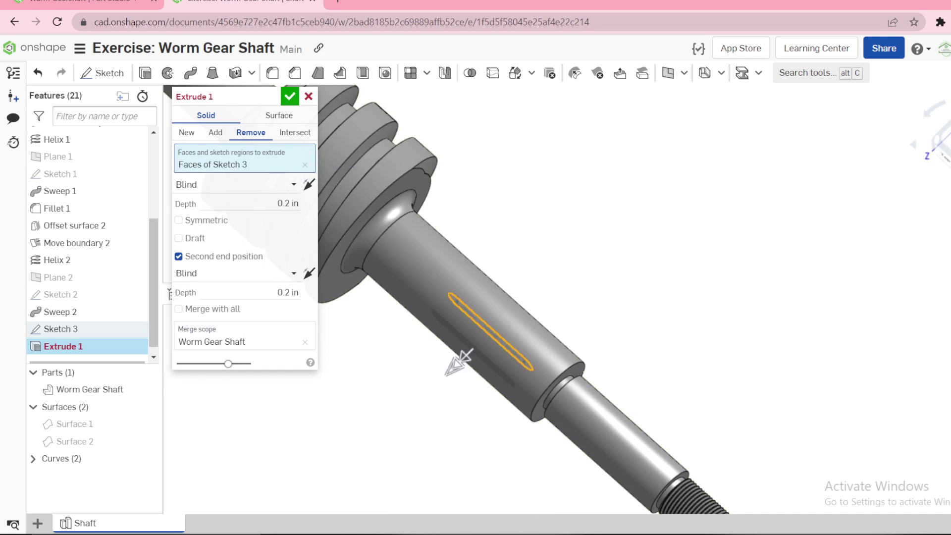
{"action": "right_click_drag", "start_coordinate": [436, 257], "coordinate": [453, 233]}
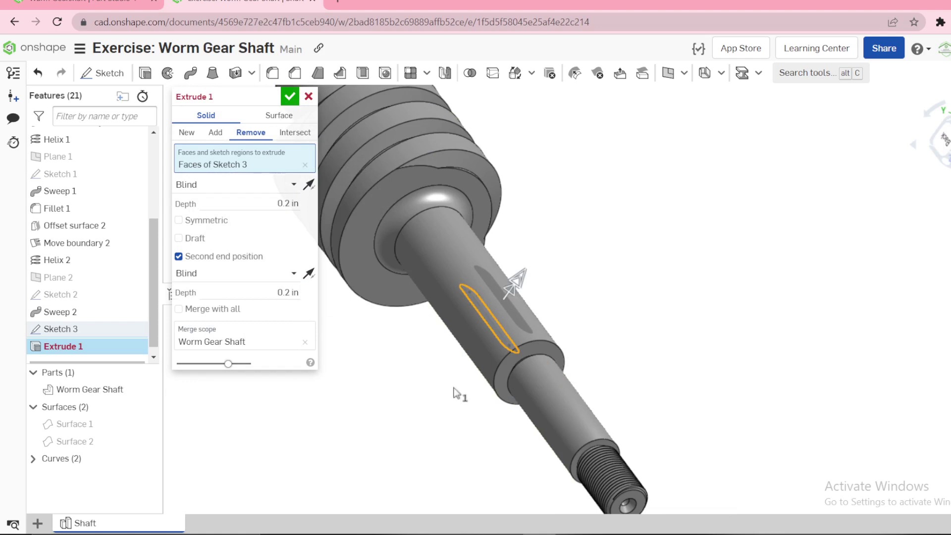
{"action": "right_click_drag", "start_coordinate": [453, 391], "coordinate": [397, 376]}
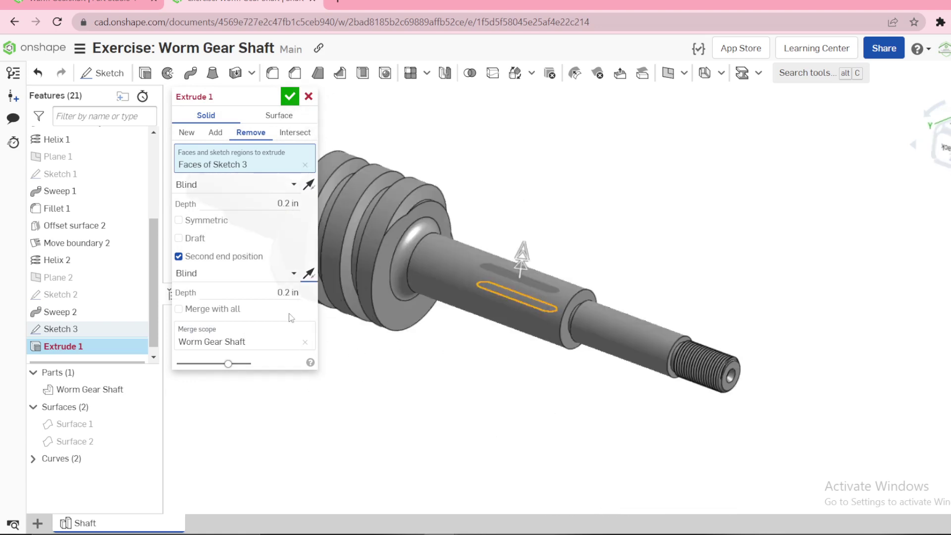
{"action": "left_click", "coordinate": [179, 257]}
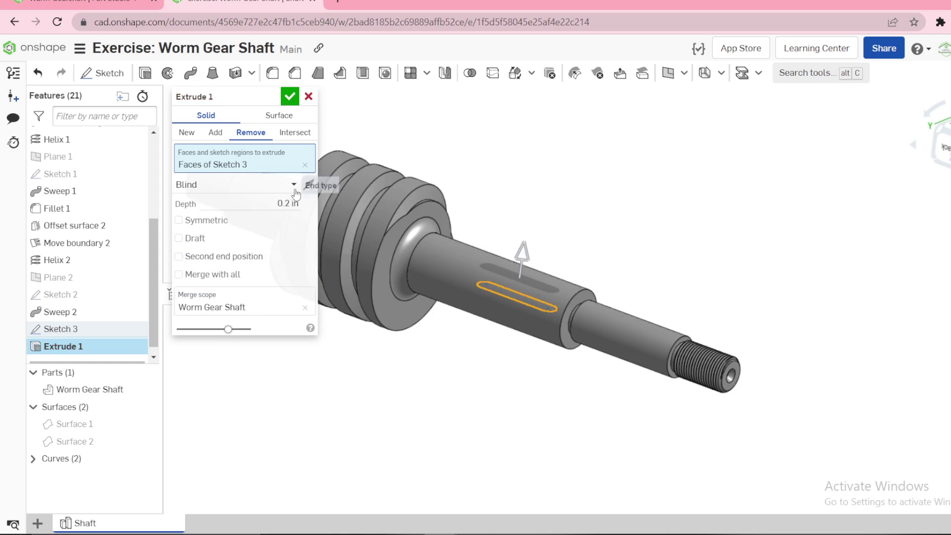
Set the slot cut's end type to Through all in one direction and accept the extrude
{"action": "left_click", "coordinate": [294, 184]}
{"action": "left_click", "coordinate": [214, 291]}
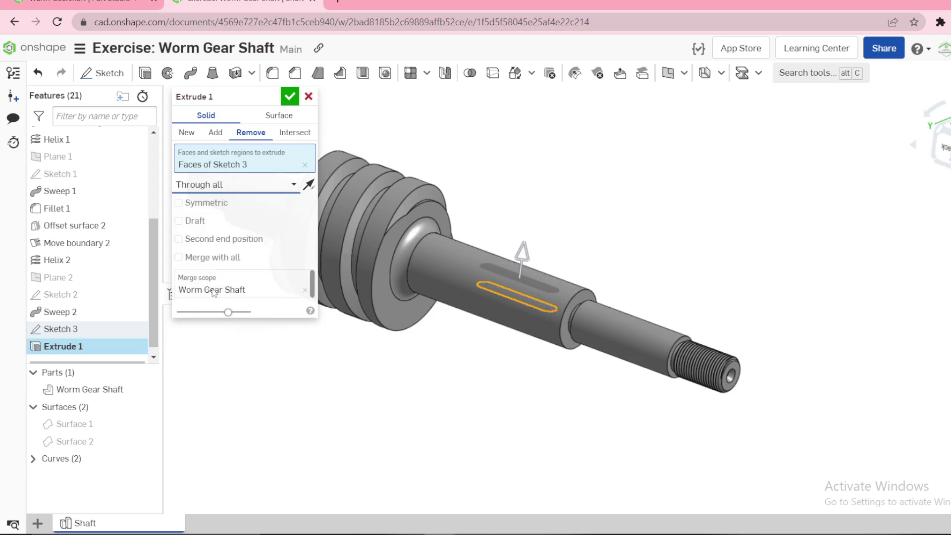
{"action": "right_click_drag", "start_coordinate": [558, 263], "coordinate": [505, 289]}
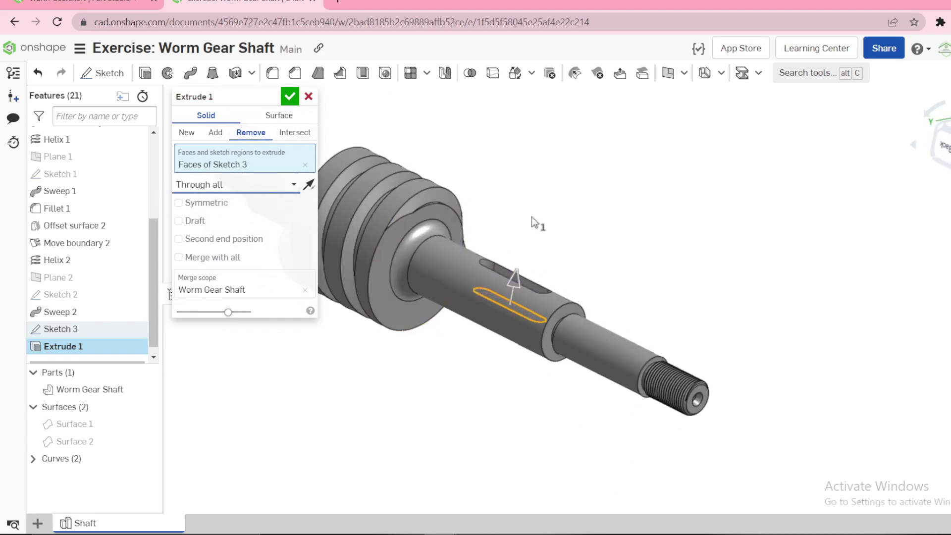
{"action": "right_click_drag", "start_coordinate": [532, 218], "coordinate": [508, 245]}
{"action": "scroll", "coordinate": [496, 310], "scroll_direction": "up", "scroll_amount": 3}
{"action": "key", "text": "Return"}
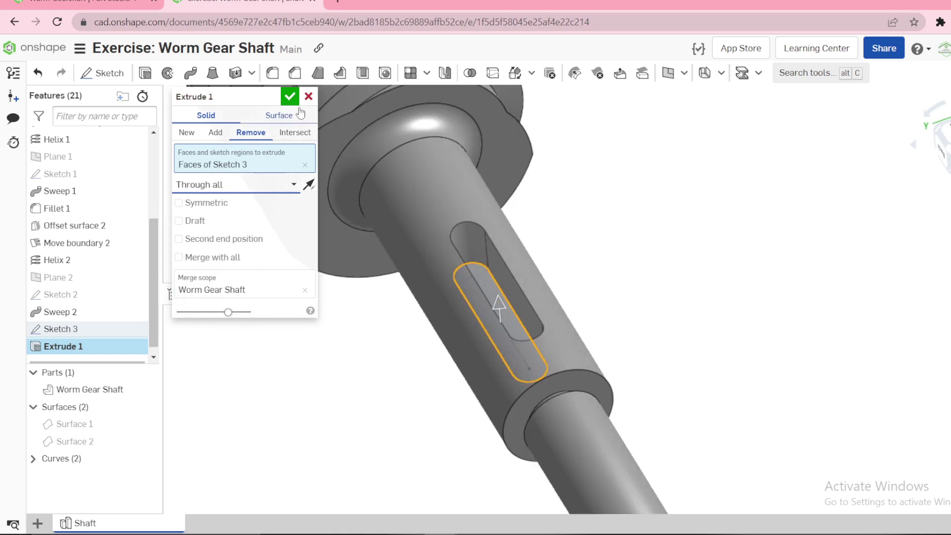
{"action": "mouse_move", "coordinate": [514, 289]}
{"action": "right_mouse_down"}
{"action": "mouse_move", "coordinate": [530, 281]}
{"action": "mouse_move", "coordinate": [519, 257]}
{"action": "mouse_move", "coordinate": [514, 301]}
{"action": "mouse_move", "coordinate": [506, 291]}
{"action": "right_mouse_up"}
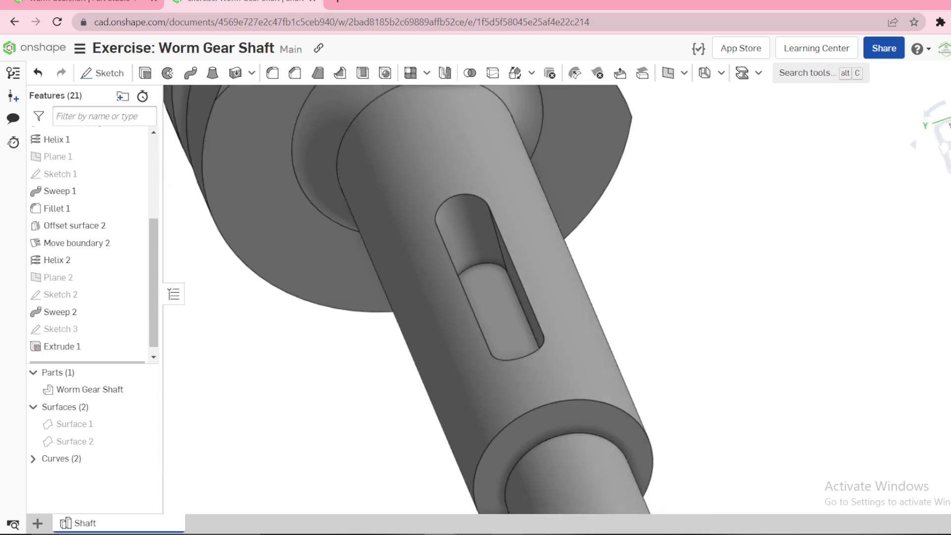
Check the reference picture of the shaft, then edit the slot cut to add a second Blind end position of 0.2 in and accept it
{"action": "left_click", "coordinate": [507, 534]}
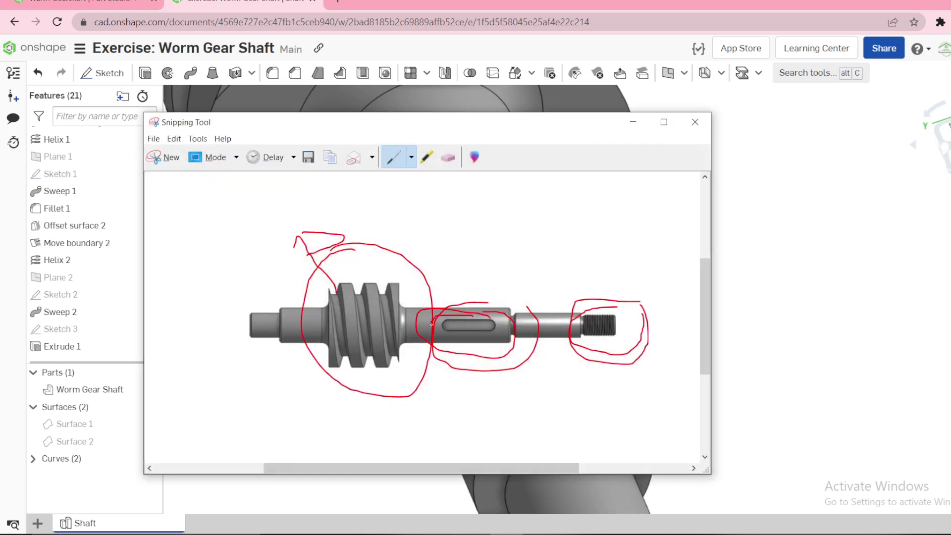
{"action": "left_click", "coordinate": [633, 121]}
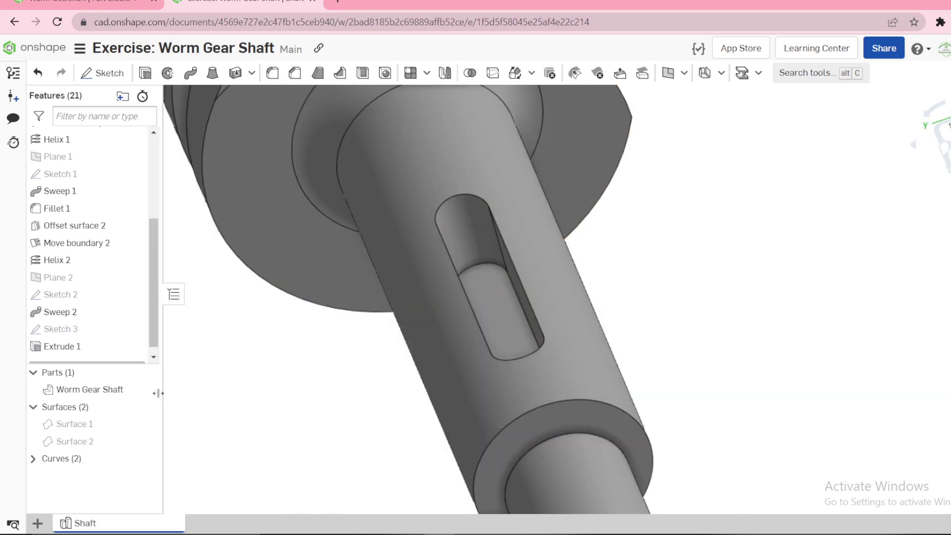
{"action": "right_click", "coordinate": [57, 349]}
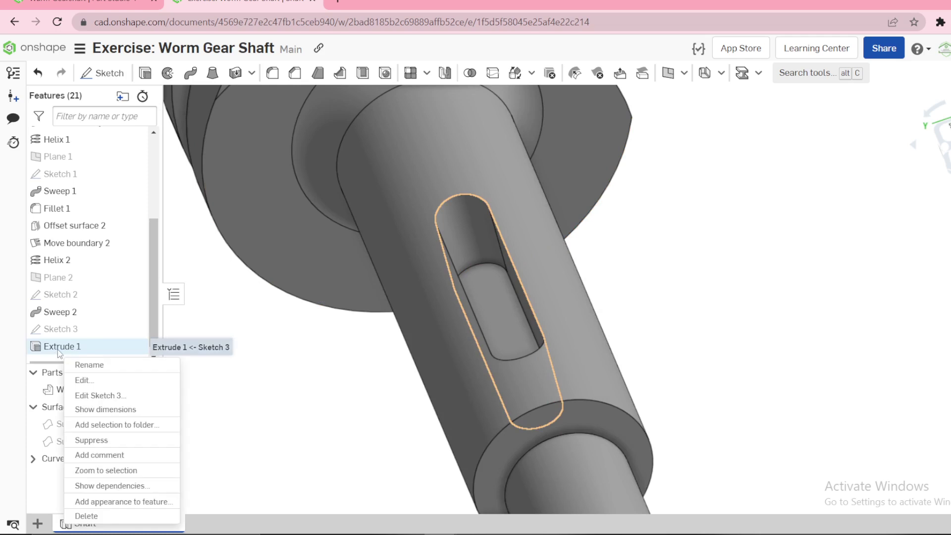
{"action": "left_click", "coordinate": [88, 380]}
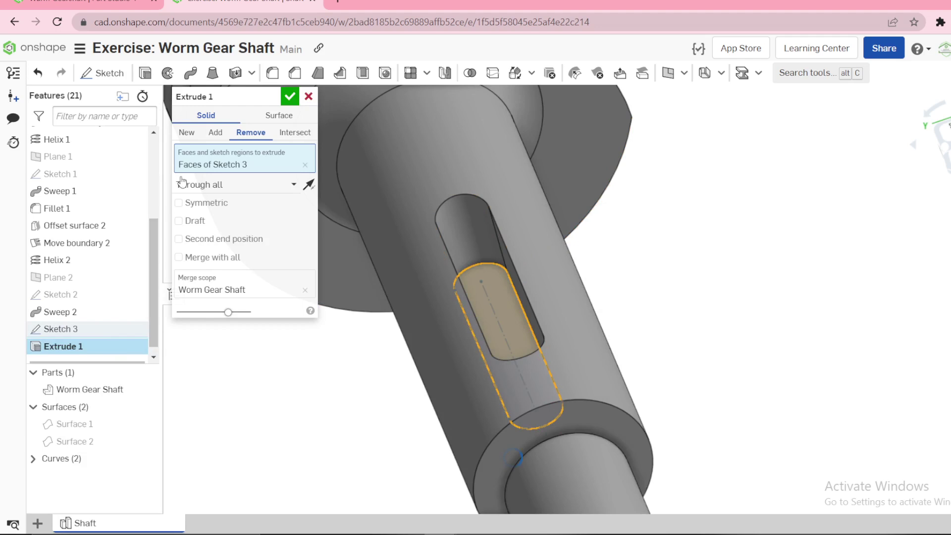
{"action": "left_click", "coordinate": [182, 240]}
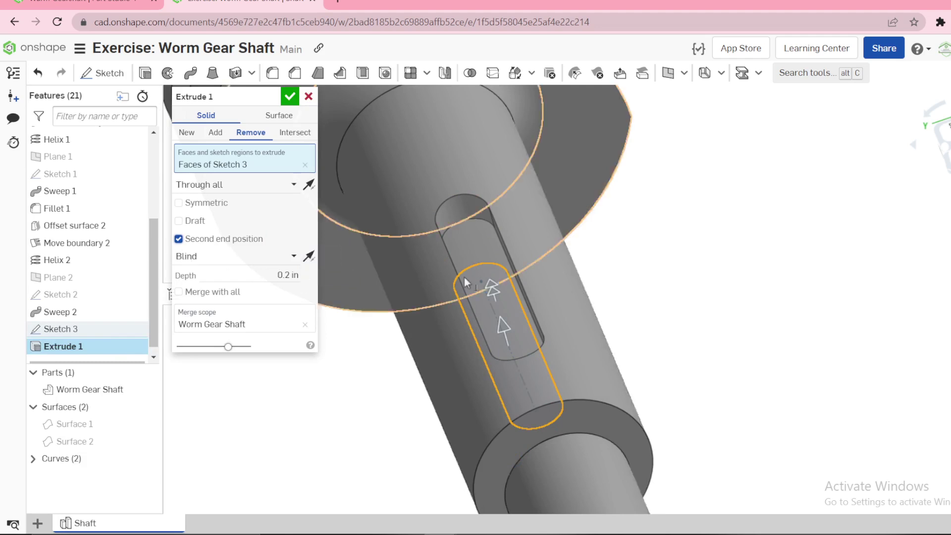
{"action": "right_click_drag", "start_coordinate": [464, 275], "coordinate": [569, 213]}
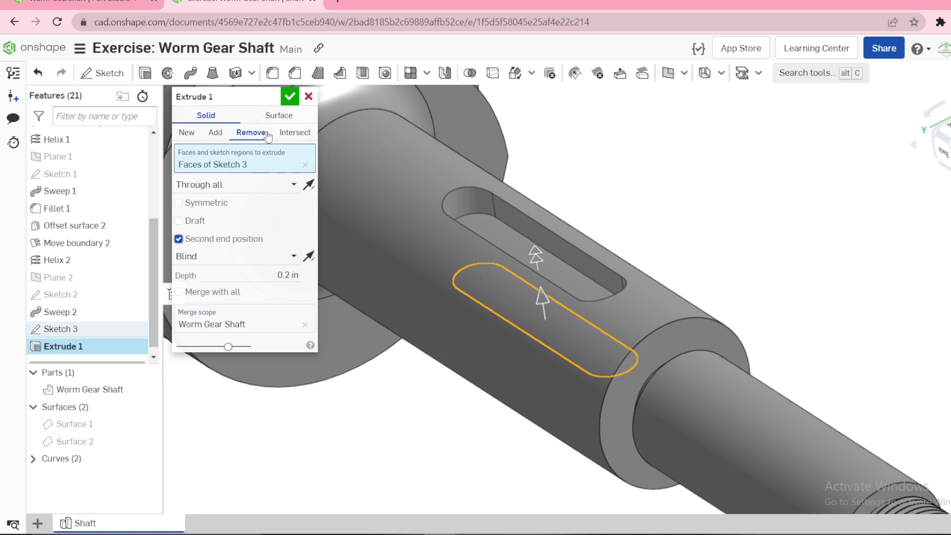
{"action": "left_click", "coordinate": [289, 96]}
{"action": "scroll", "coordinate": [644, 226], "scroll_direction": "down", "scroll_amount": 3}
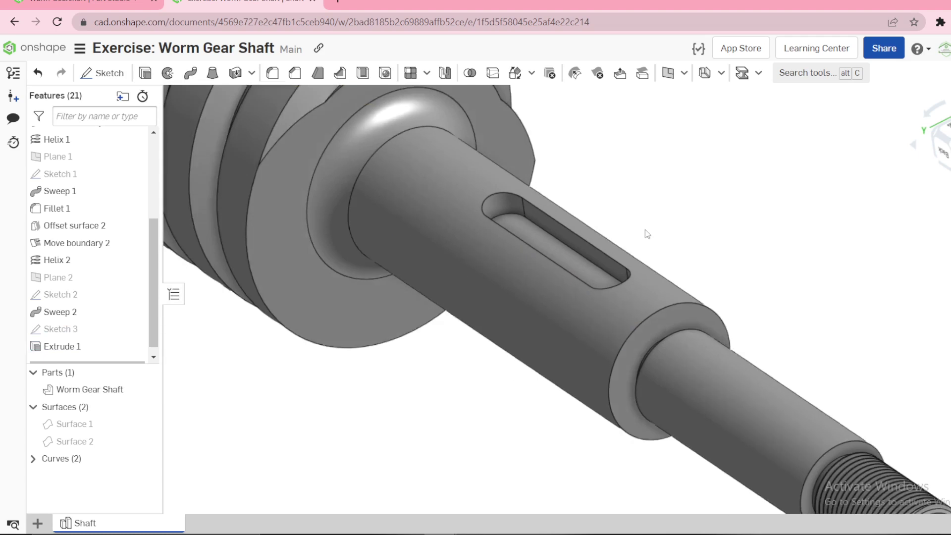
Examine the keyway slot, the whole shaft and the start of the end thread from several angles
{"action": "right_click_drag", "start_coordinate": [644, 230], "coordinate": [618, 238]}
{"action": "scroll", "coordinate": [593, 217], "scroll_direction": "up", "scroll_amount": 5}
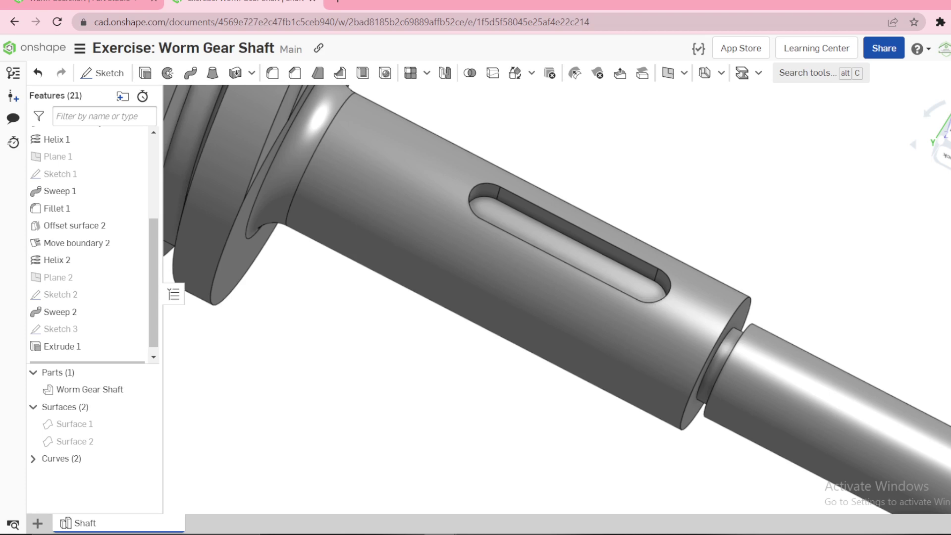
{"action": "scroll", "coordinate": [573, 266], "scroll_direction": "down", "scroll_amount": 5}
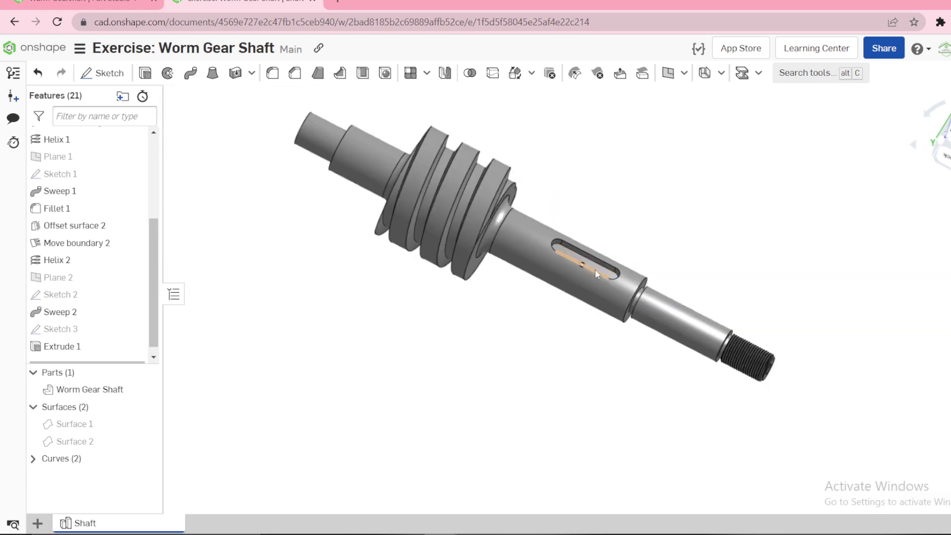
{"action": "right_click_drag", "start_coordinate": [595, 270], "coordinate": [600, 250]}
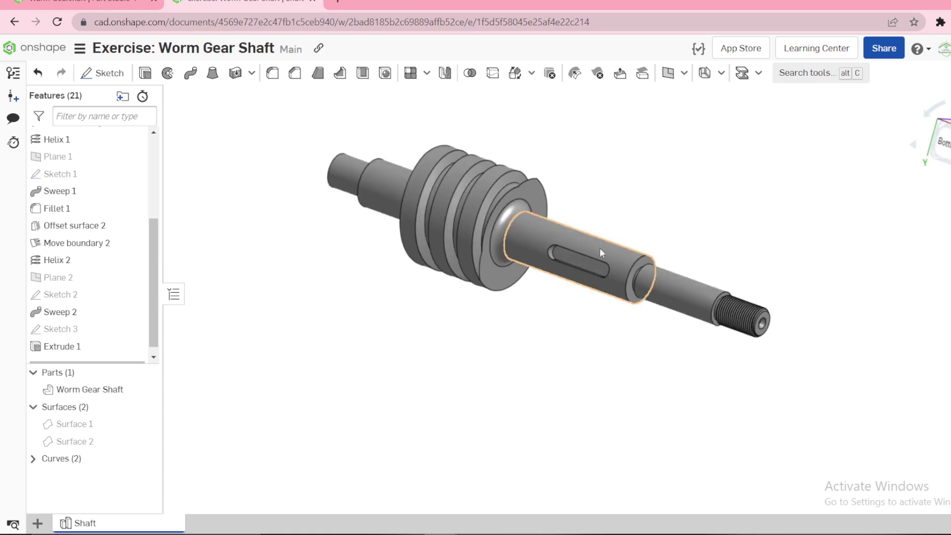
{"action": "scroll", "coordinate": [720, 293], "scroll_direction": "up", "scroll_amount": 6}
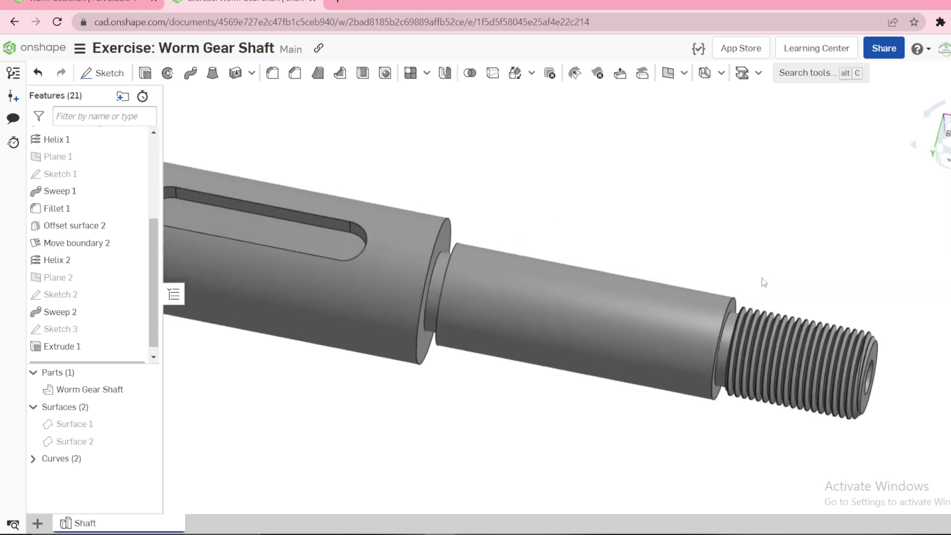
{"action": "right_click_drag", "start_coordinate": [764, 282], "coordinate": [774, 244]}
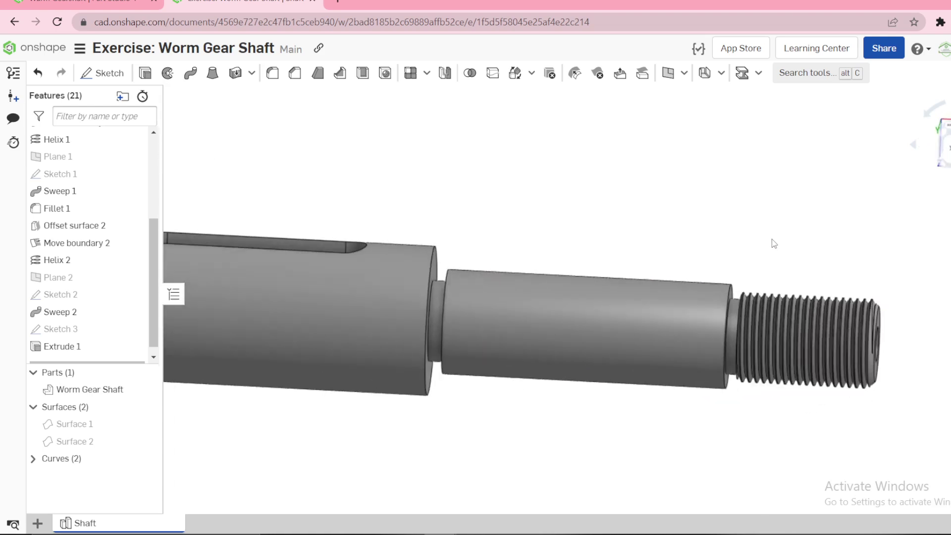
{"action": "scroll", "coordinate": [770, 319], "scroll_direction": "up", "scroll_amount": 5}
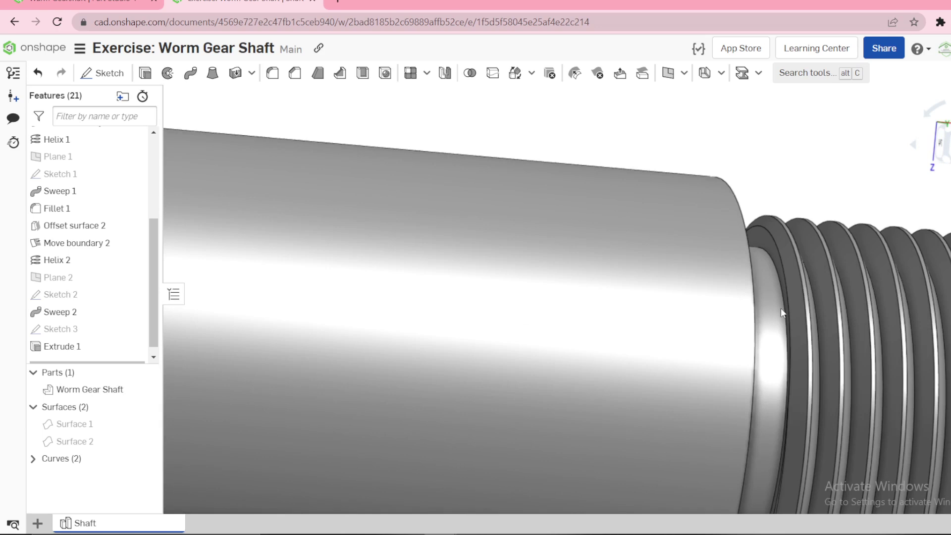
{"action": "scroll", "coordinate": [780, 274], "scroll_direction": "down", "scroll_amount": 8}
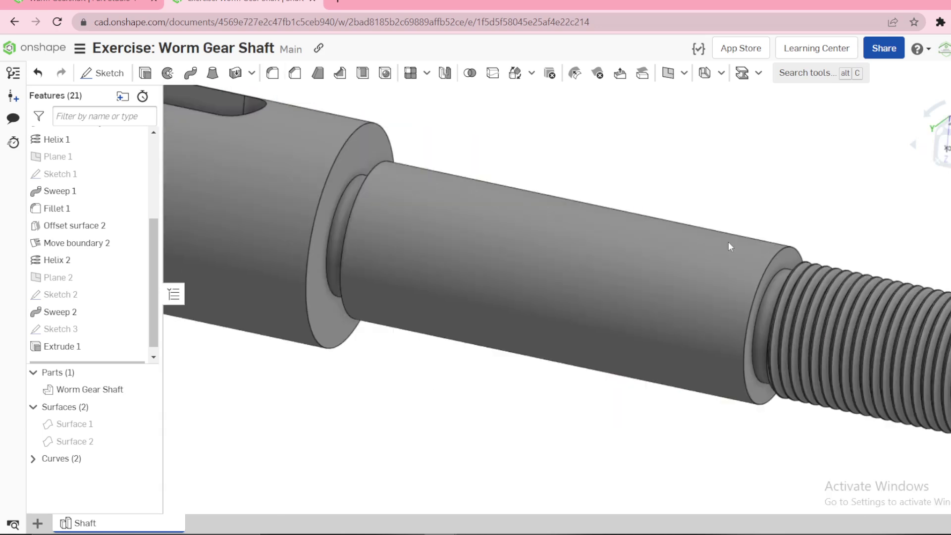
Roll the feature history back to just after Sketch 2, before the thread sweep
{"action": "scroll", "coordinate": [57, 316], "scroll_direction": "down", "scroll_amount": 1}
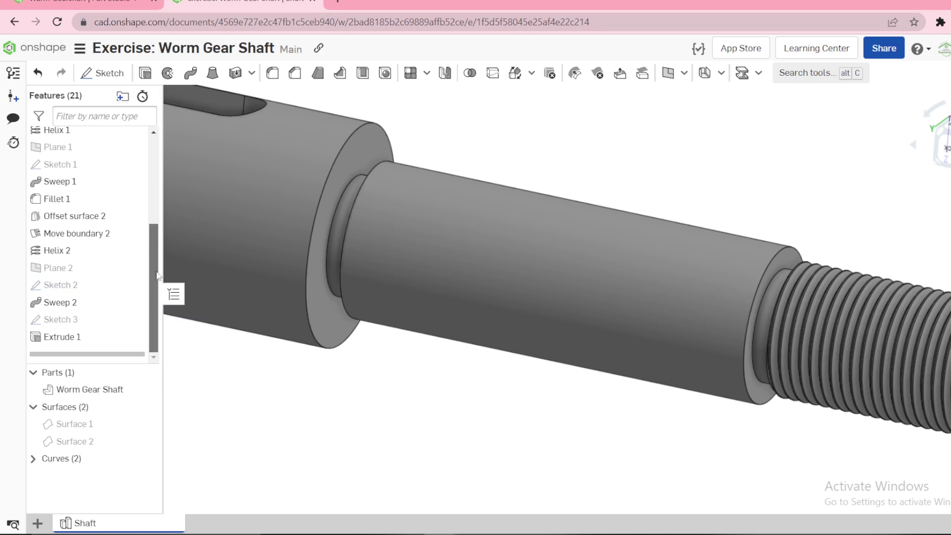
{"action": "right_click", "coordinate": [57, 305]}
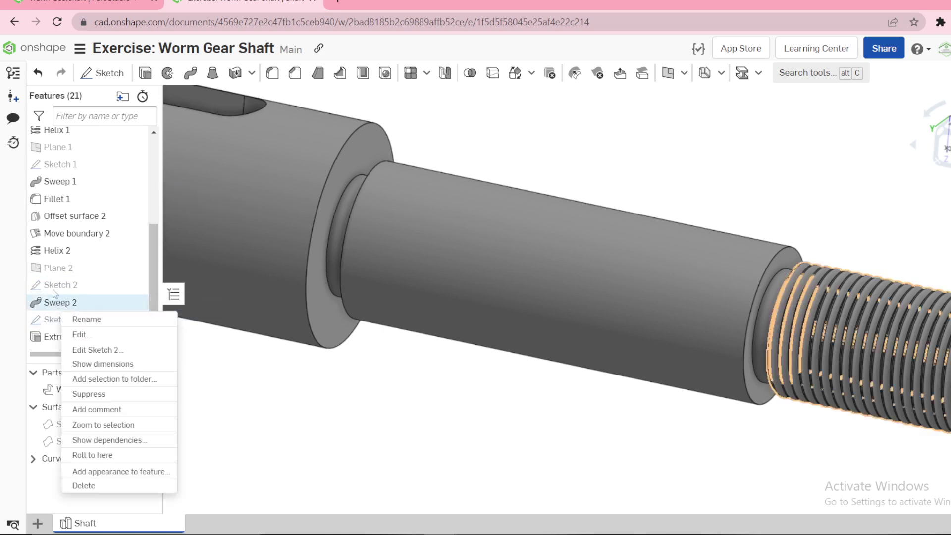
{"action": "right_click", "coordinate": [53, 289]}
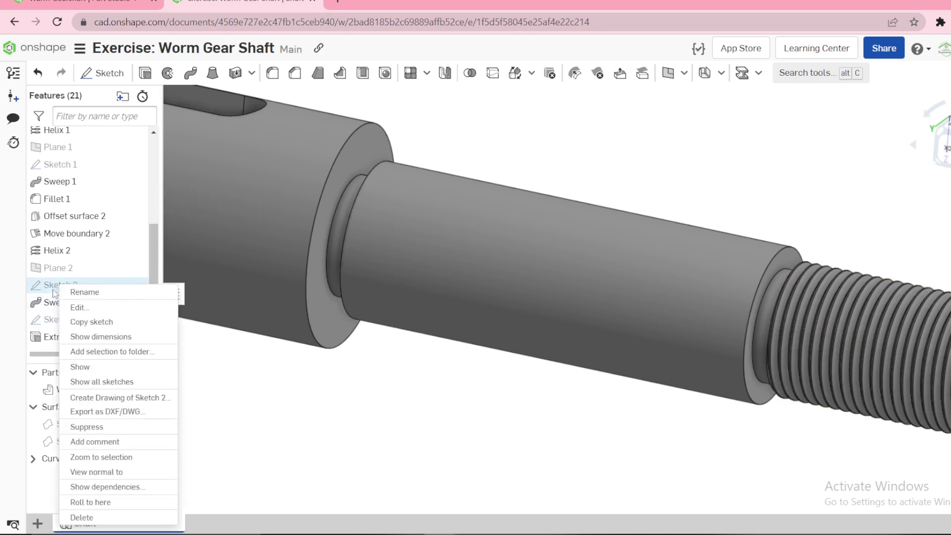
{"action": "left_click", "coordinate": [103, 504]}
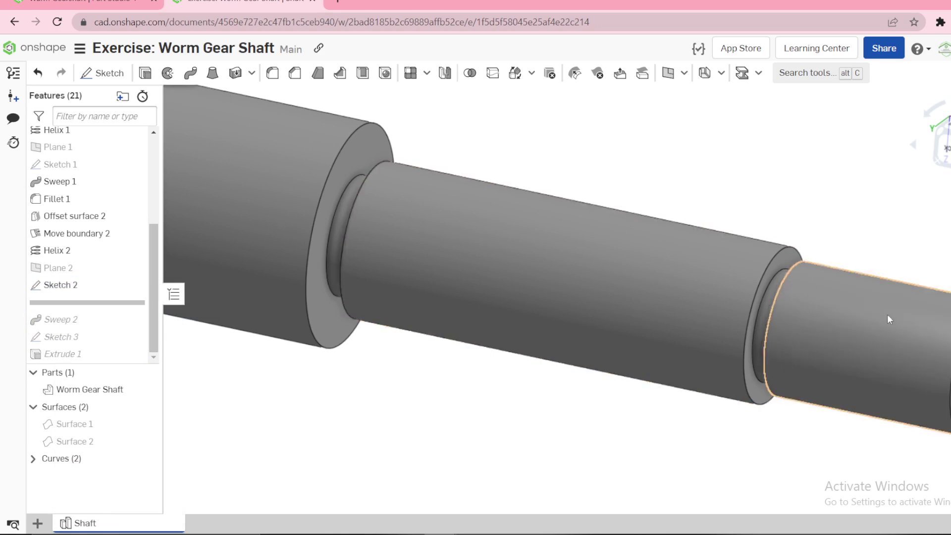
Chamfer the groove-side edge of the shaft's end section by distance and angle, 0.01 in at 45 deg, with tangent propagation
{"action": "right_click_drag", "start_coordinate": [886, 314], "coordinate": [849, 312]}
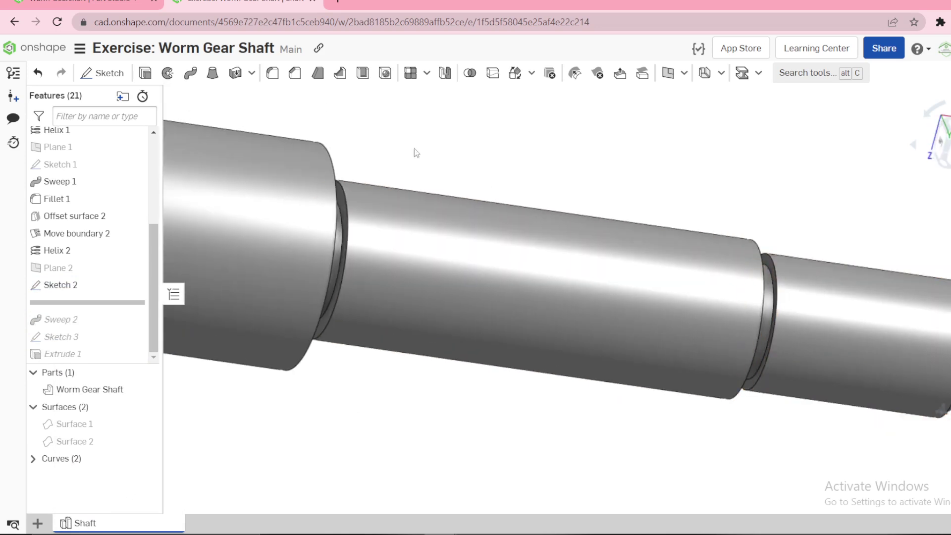
{"action": "left_click", "coordinate": [295, 73]}
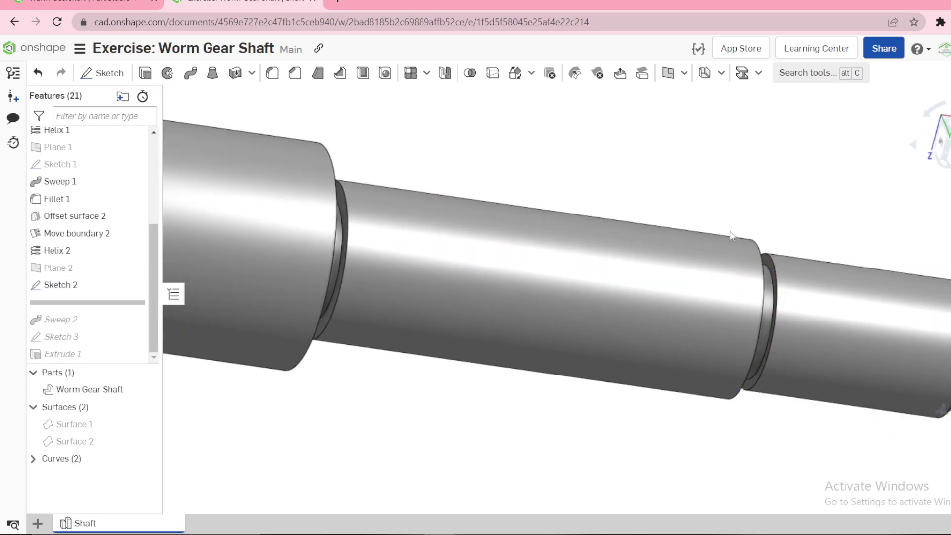
{"action": "left_click", "coordinate": [772, 265]}
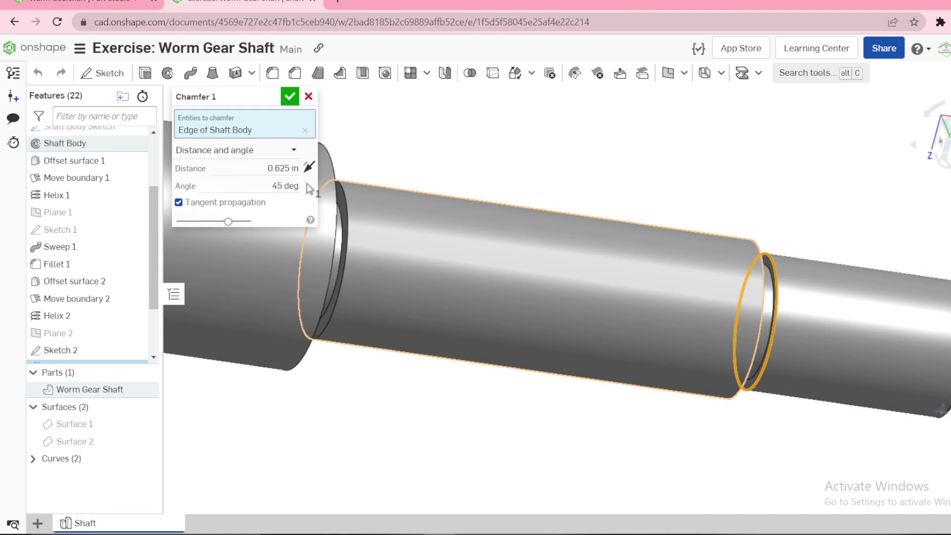
{"action": "left_click", "coordinate": [283, 168]}
{"action": "type", "text": "0.1"}
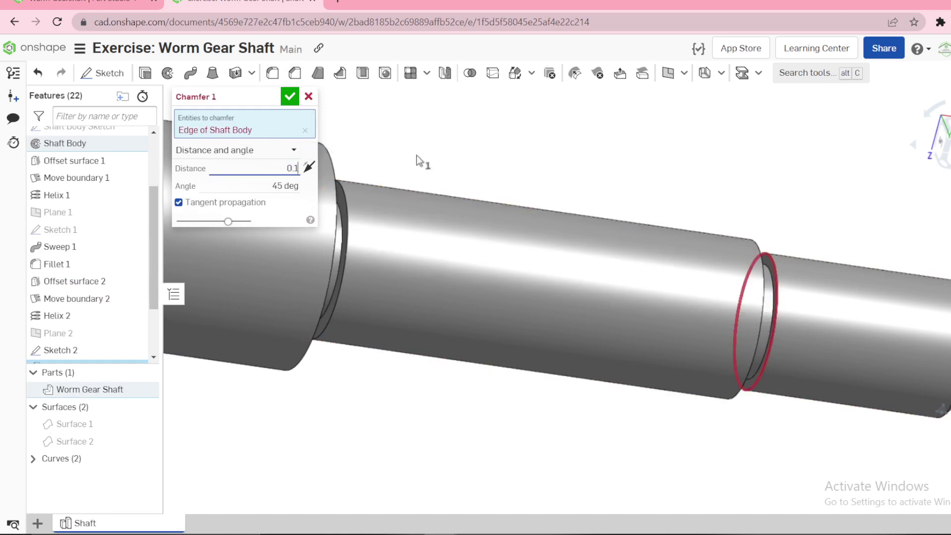
{"action": "key", "text": "Return"}
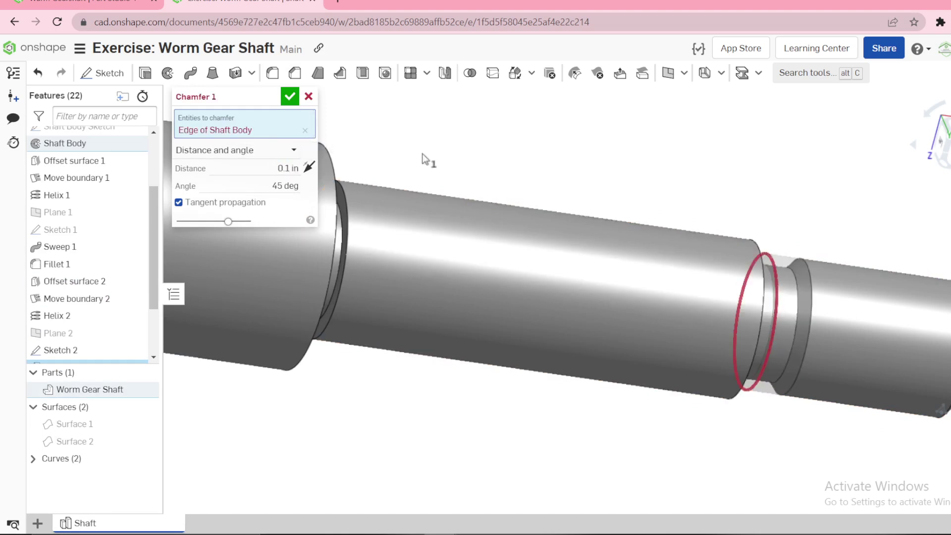
{"action": "left_click", "coordinate": [287, 171]}
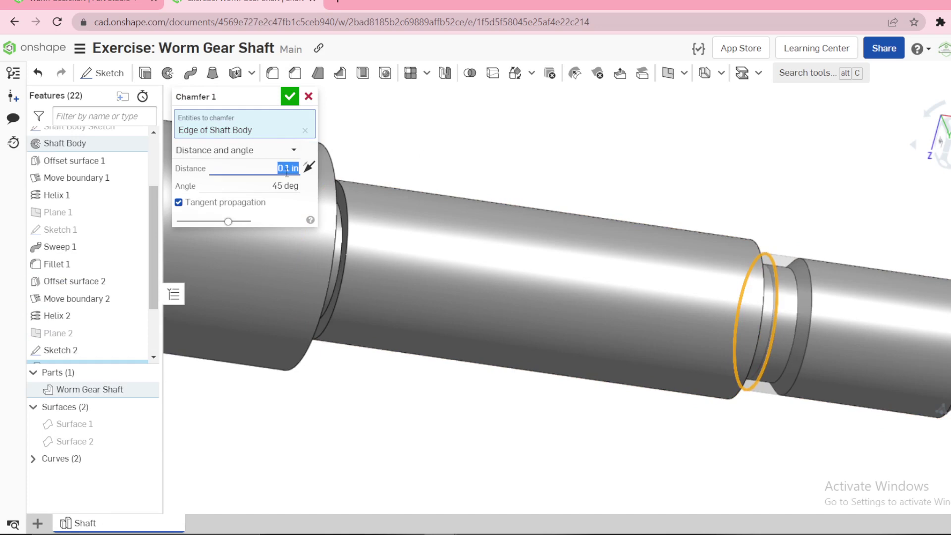
{"action": "type", "text": "0.01"}
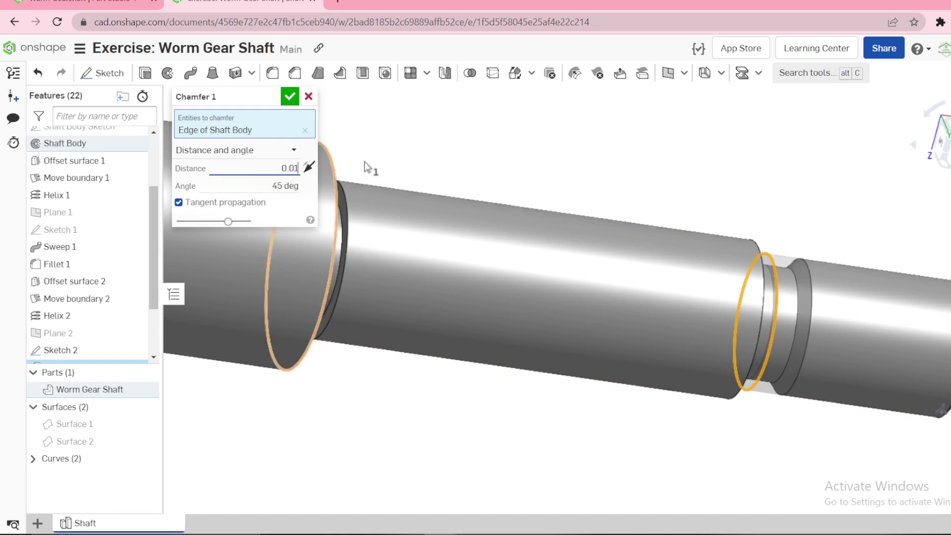
{"action": "key", "text": "Return"}
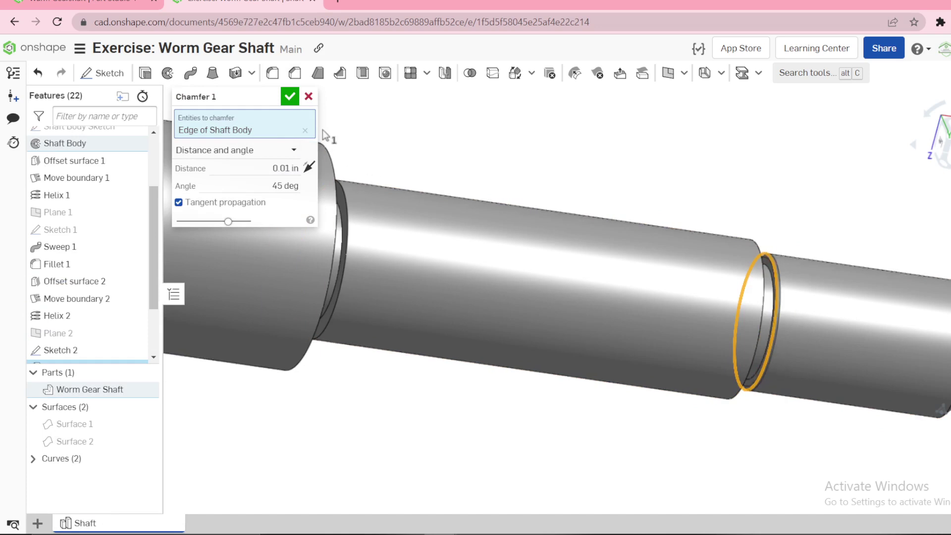
{"action": "left_click", "coordinate": [290, 96]}
{"action": "scroll", "coordinate": [788, 277], "scroll_direction": "up", "scroll_amount": 5}
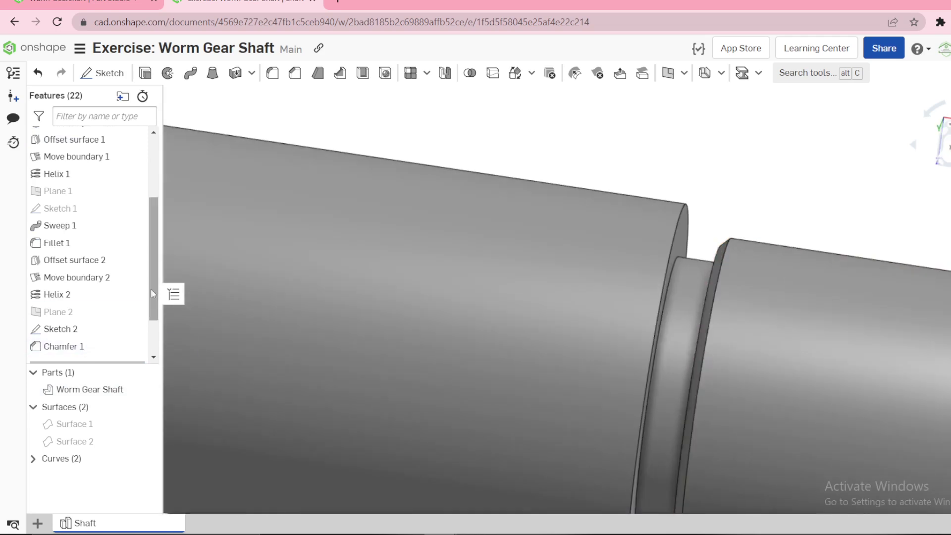
Roll the feature history forward to the end to include the thread sweep and slot cut, and review the whole shaft
{"action": "scroll", "coordinate": [150, 289], "scroll_direction": "down", "scroll_amount": 2}
{"action": "right_click", "coordinate": [77, 319]}
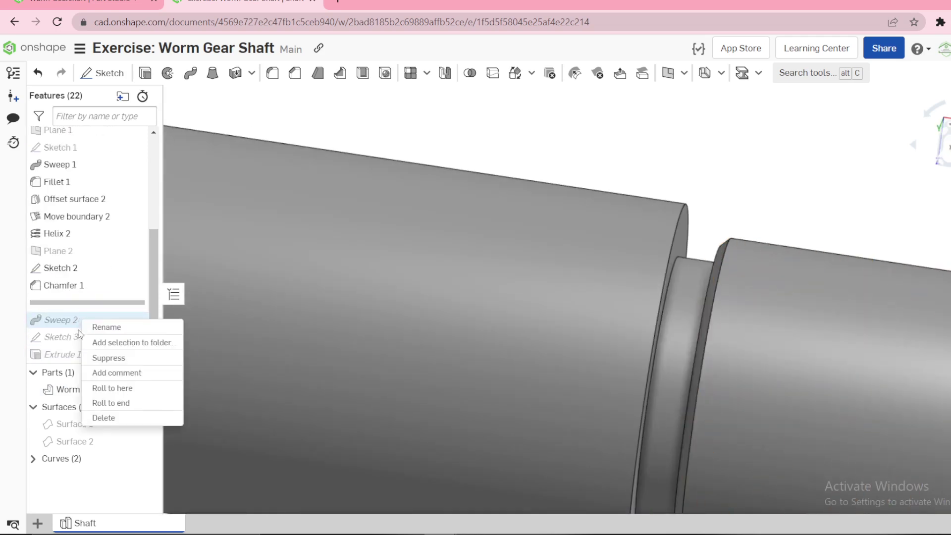
{"action": "left_click", "coordinate": [110, 403]}
{"action": "scroll", "coordinate": [643, 317], "scroll_direction": "down", "scroll_amount": 4}
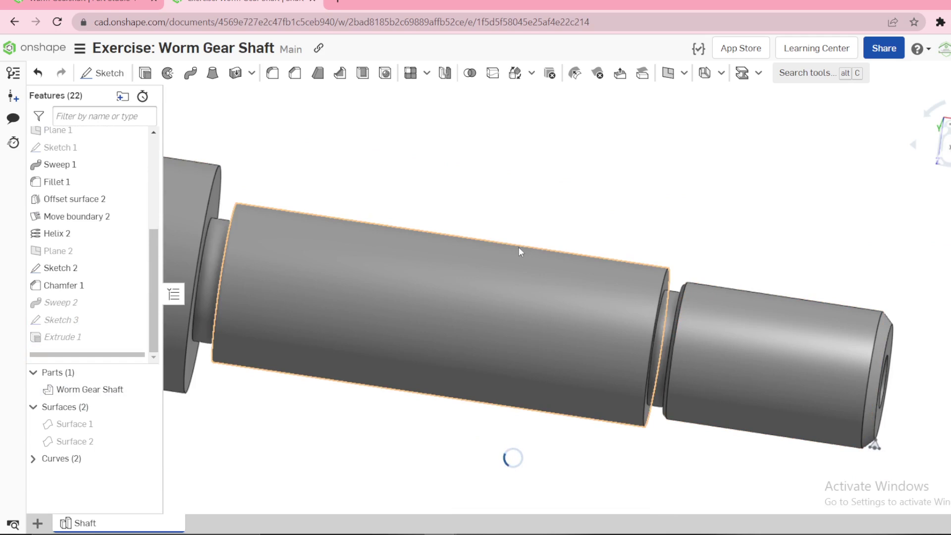
{"action": "scroll", "coordinate": [614, 248], "scroll_direction": "down", "scroll_amount": 2}
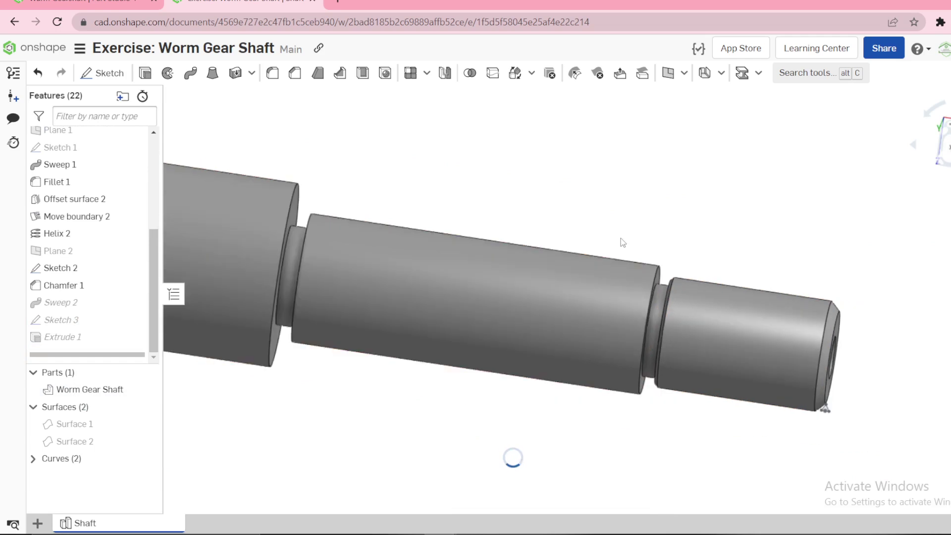
{"action": "scroll", "coordinate": [623, 243], "scroll_direction": "down", "scroll_amount": 3}
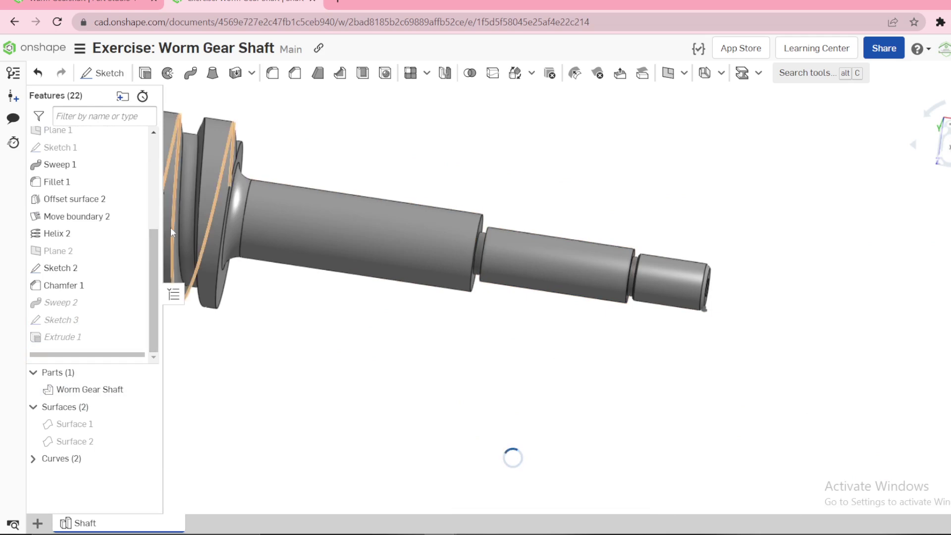
{"action": "scroll", "coordinate": [543, 221], "scroll_direction": "down", "scroll_amount": 2}
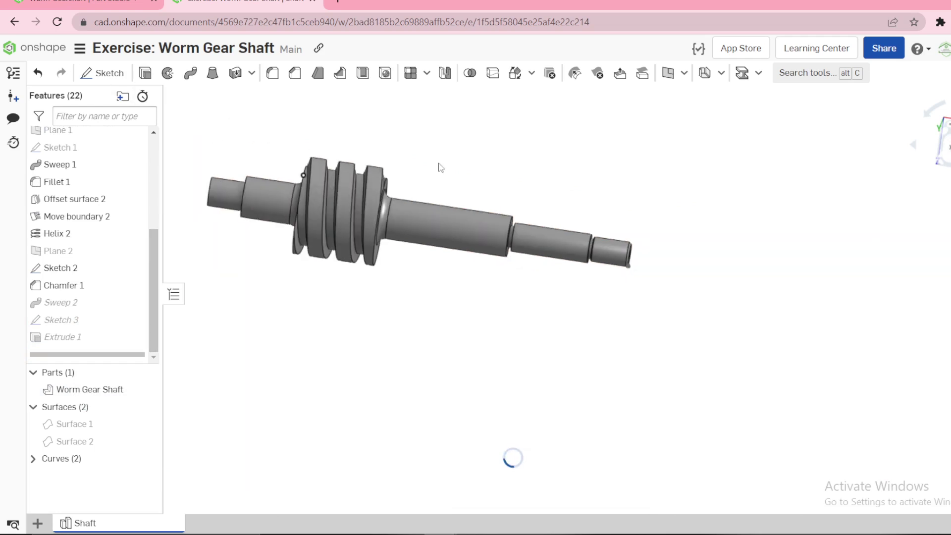
{"action": "scroll", "coordinate": [361, 138], "scroll_direction": "up", "scroll_amount": 3}
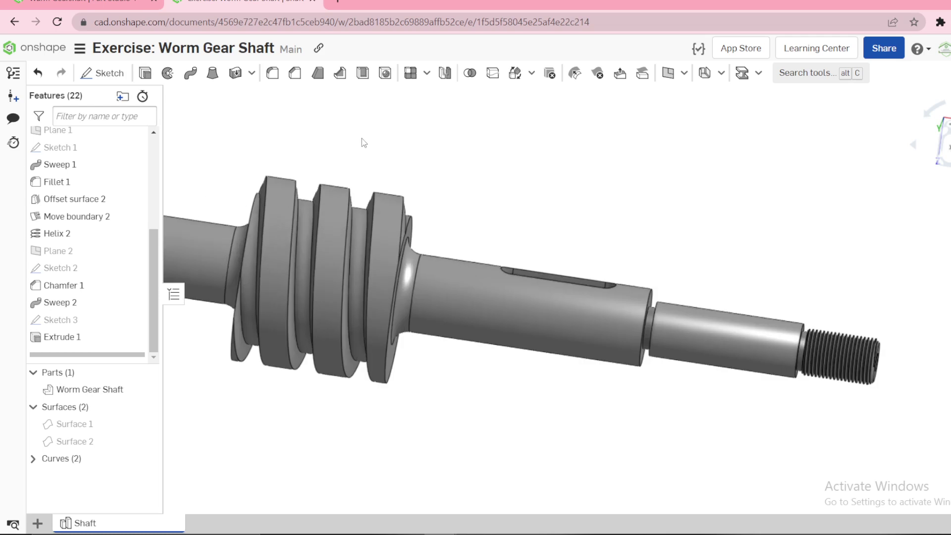
{"action": "right_click_drag", "start_coordinate": [472, 162], "coordinate": [465, 203]}
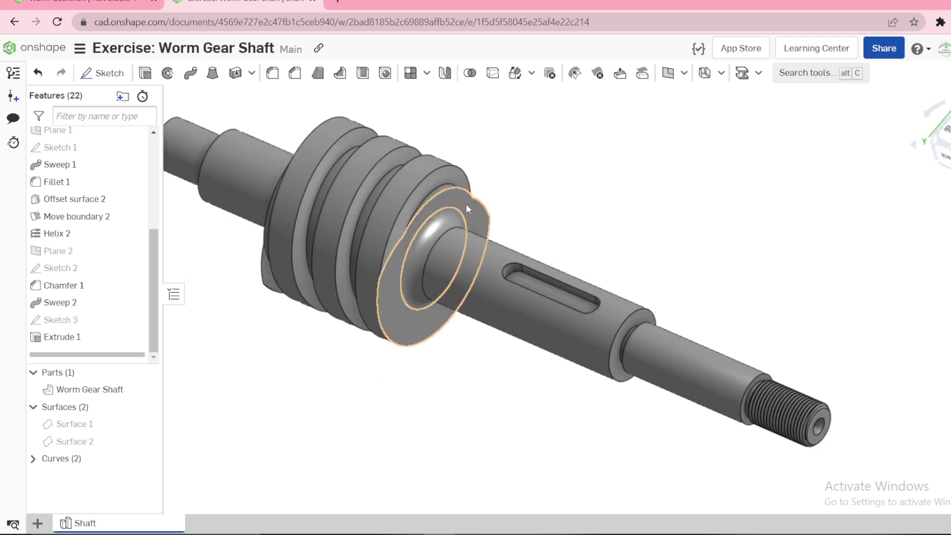